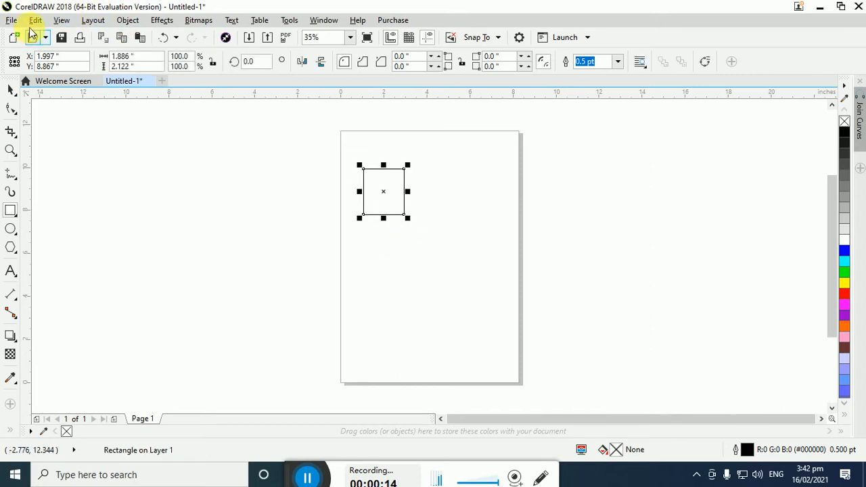
{"action": "left_click", "coordinate": [34, 20]}
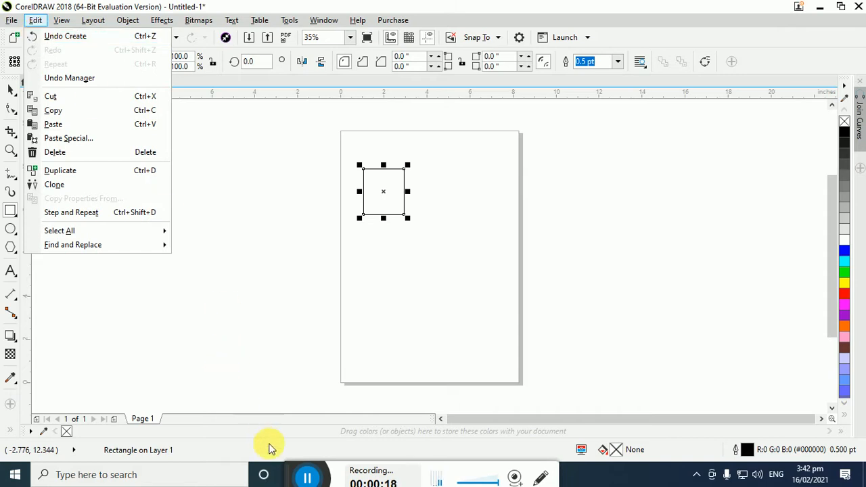
{"action": "left_click", "coordinate": [307, 478]}
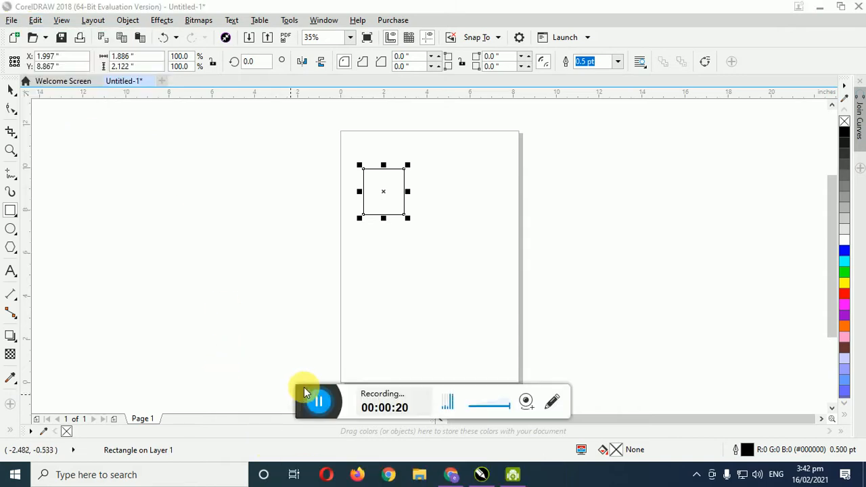
{"action": "left_click_drag", "start_coordinate": [306, 392], "coordinate": [311, 467]}
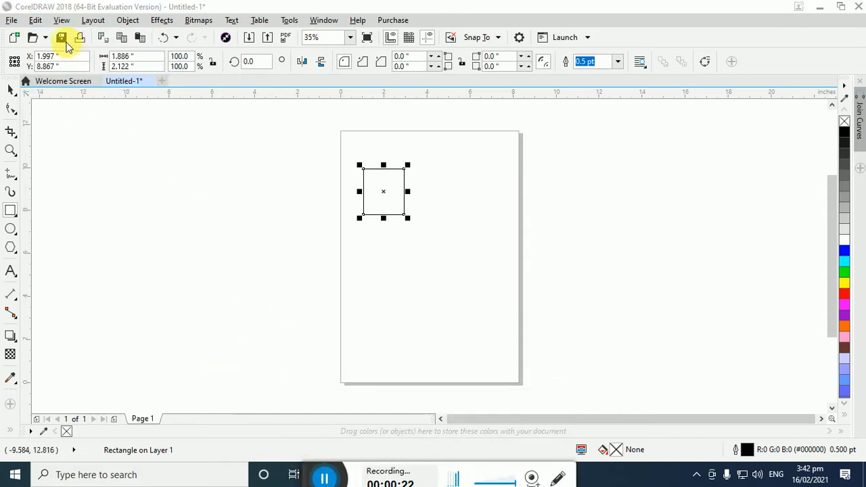
Open the Undo Manager to show the document's action history
{"action": "left_click", "coordinate": [35, 22]}
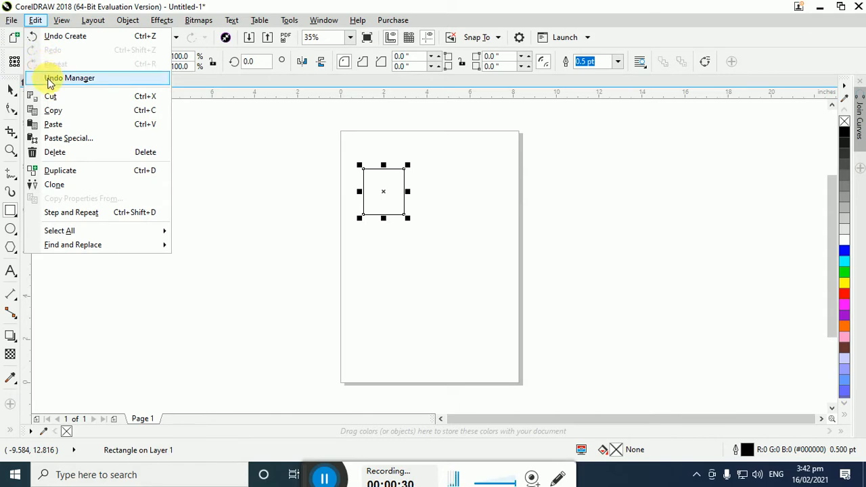
{"action": "left_click", "coordinate": [68, 78]}
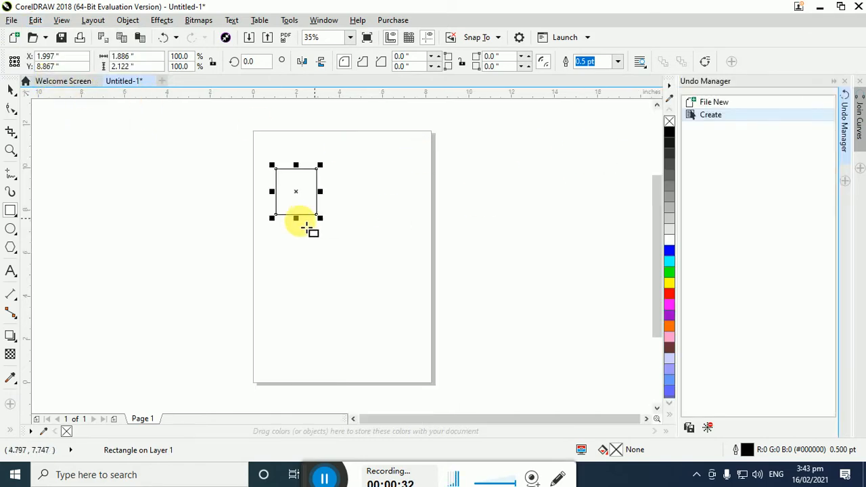
Move, rotate and stretch the rectangle into a slanted parallelogram about 3.37 inches wide and 1.89 inches high
{"action": "left_click_drag", "start_coordinate": [306, 199], "coordinate": [321, 208]}
{"action": "left_click", "coordinate": [315, 208]}
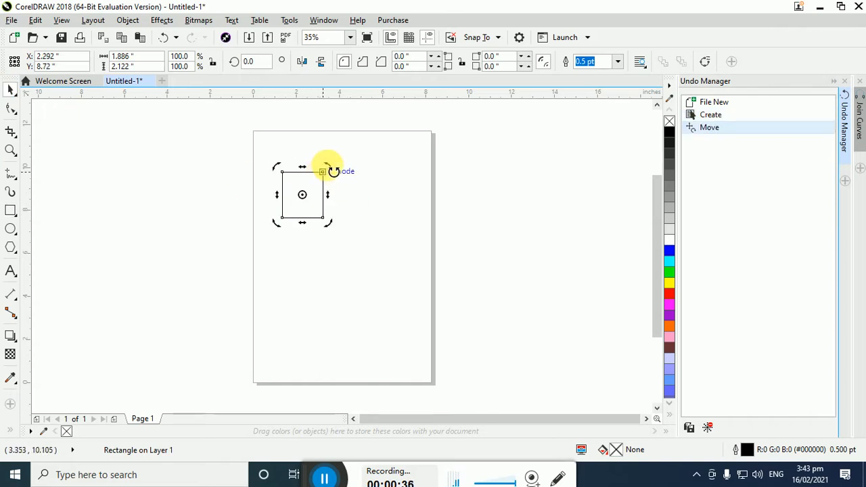
{"action": "left_click_drag", "start_coordinate": [331, 167], "coordinate": [334, 217]}
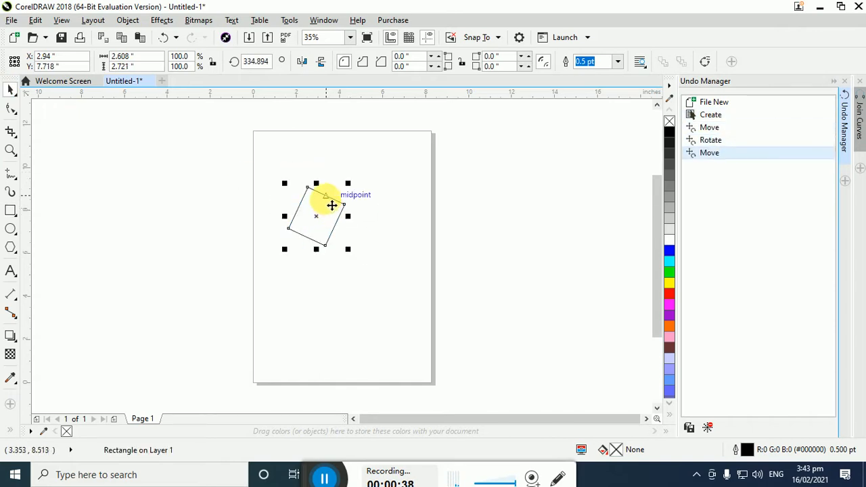
{"action": "left_click_drag", "start_coordinate": [316, 183], "coordinate": [364, 226]}
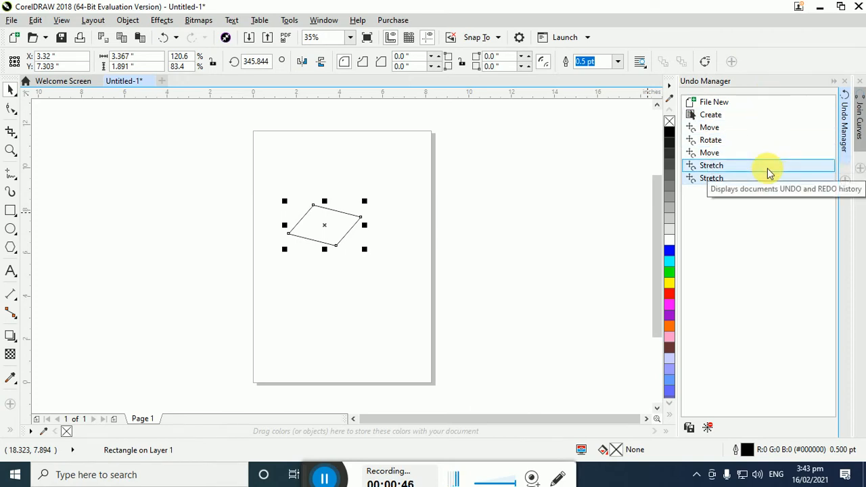
Collapse the Undo Manager, expand it again to check its list, and leave it collapsed
{"action": "left_click", "coordinate": [833, 82]}
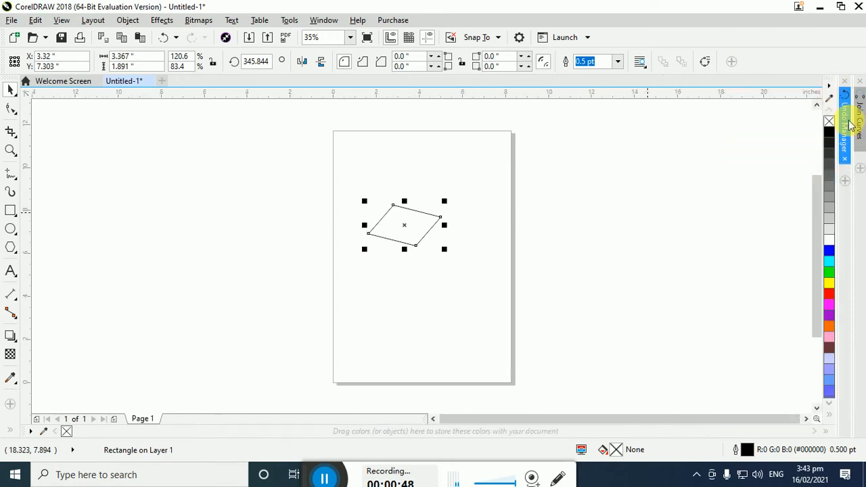
{"action": "left_click", "coordinate": [846, 109]}
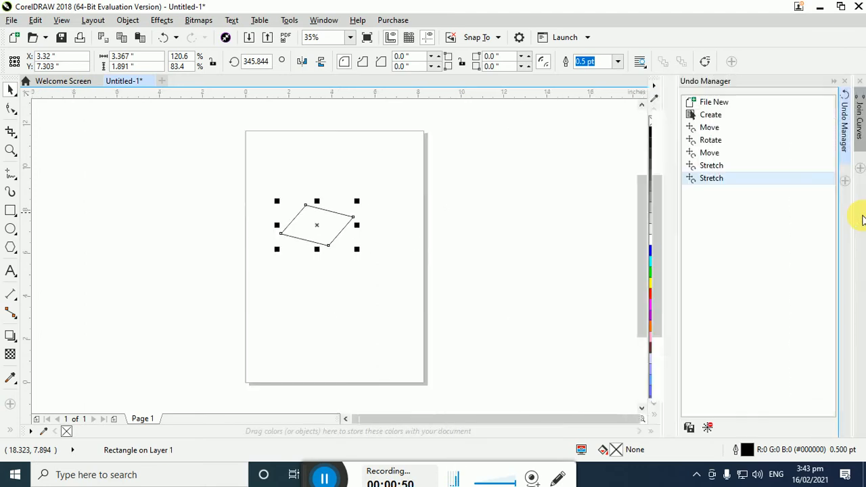
{"action": "left_click", "coordinate": [833, 83]}
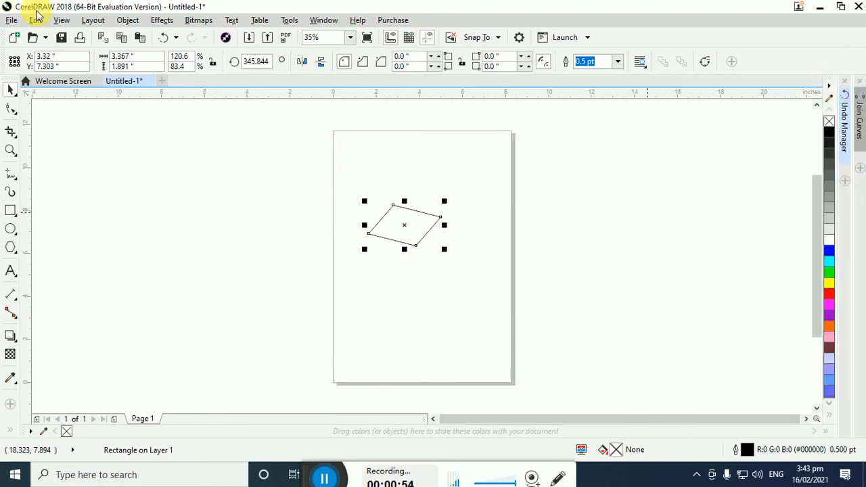
{"action": "left_click", "coordinate": [35, 20]}
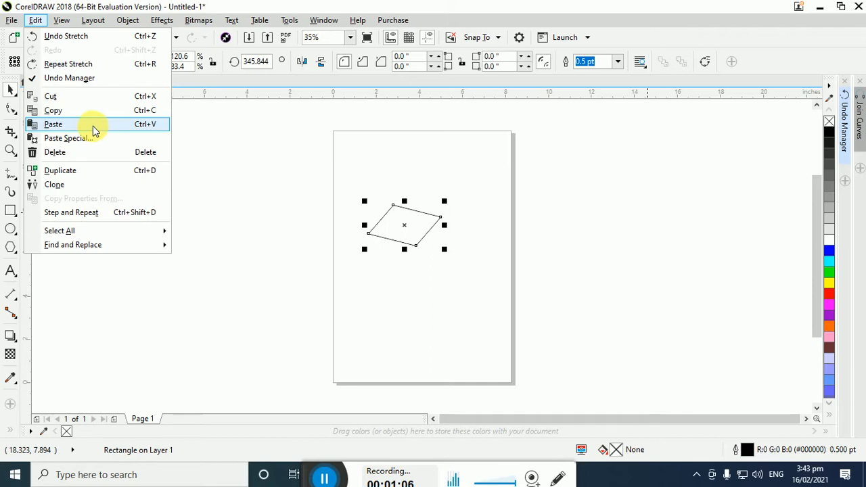
{"action": "left_click", "coordinate": [69, 138]}
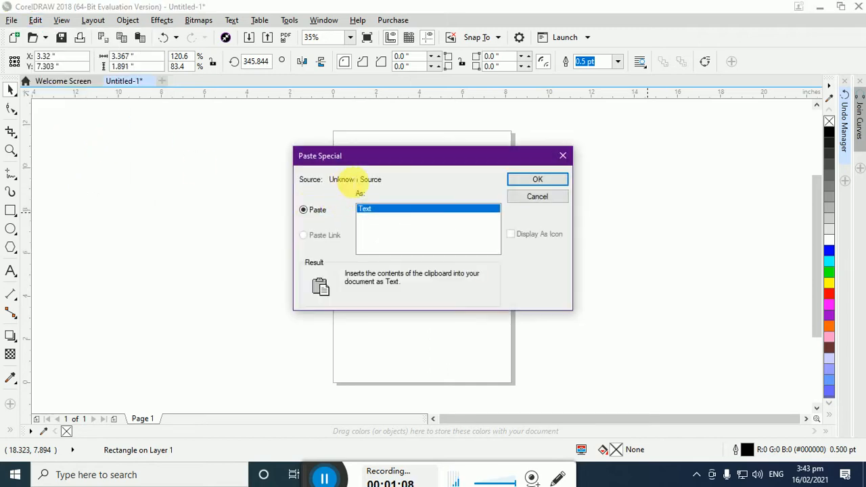
{"action": "left_click_drag", "start_coordinate": [385, 163], "coordinate": [542, 158]}
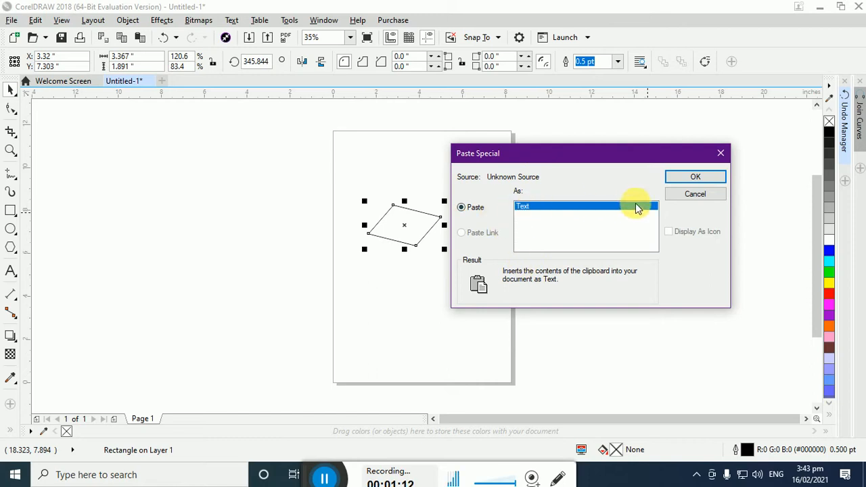
{"action": "left_click", "coordinate": [690, 194]}
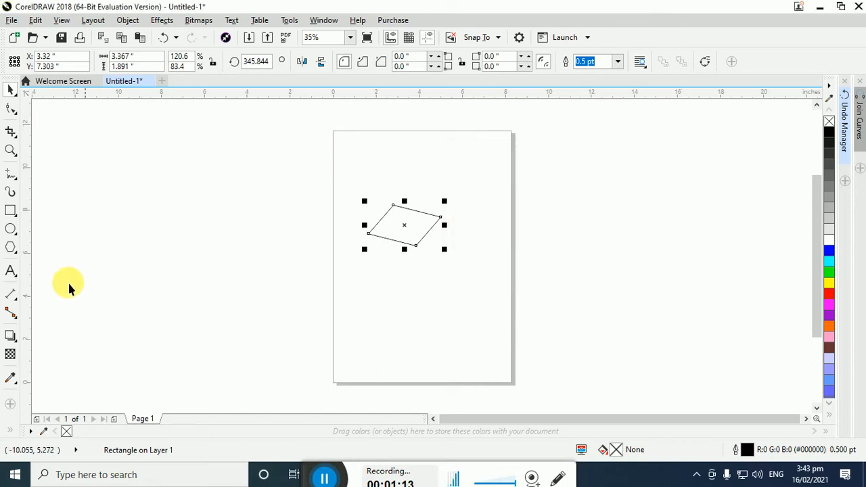
Add the artistic text "This is sample text" on the page below the parallelogram
{"action": "left_click", "coordinate": [10, 271]}
{"action": "left_click", "coordinate": [421, 282]}
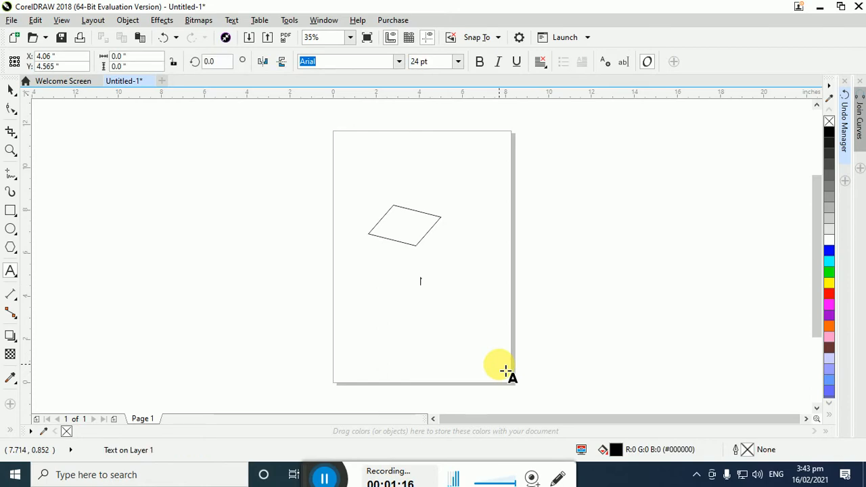
{"action": "type", "text": "This is sample text"}
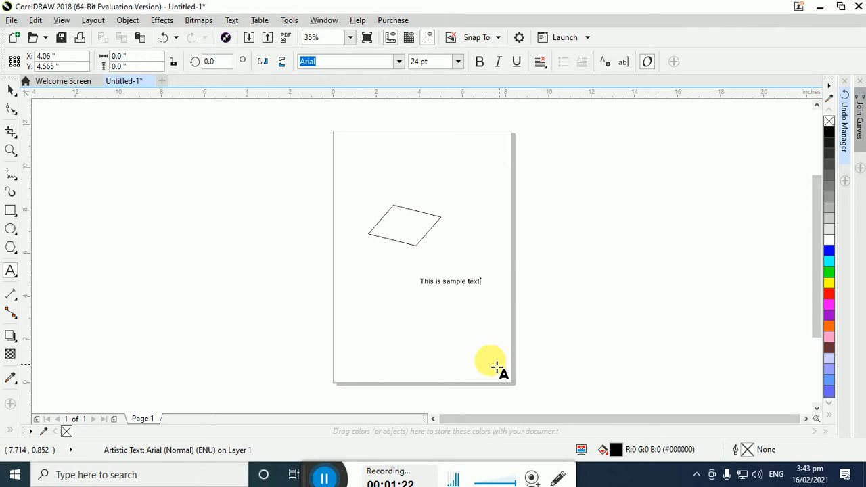
{"action": "key", "text": "Escape"}
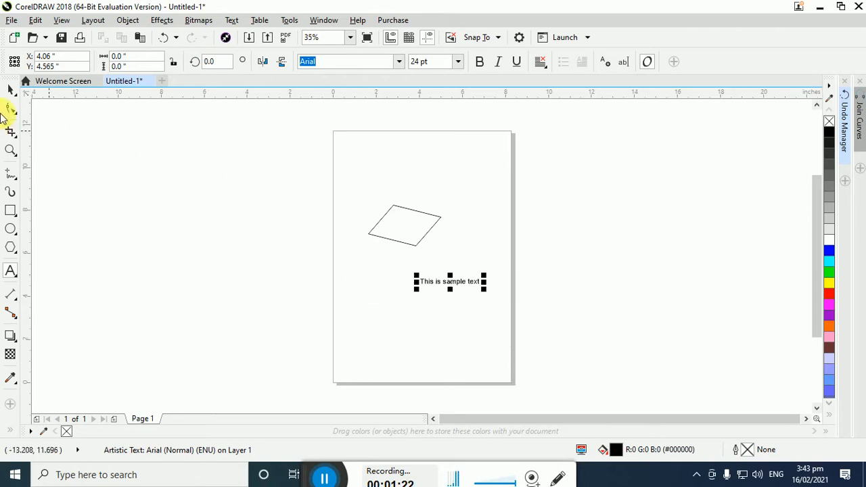
Move the sample text across the page's right edge, to about X 9.33 and Y 5.21 inches, and deselect it
{"action": "left_click", "coordinate": [12, 92]}
{"action": "left_click", "coordinate": [363, 305]}
{"action": "left_click_drag", "start_coordinate": [464, 285], "coordinate": [548, 273]}
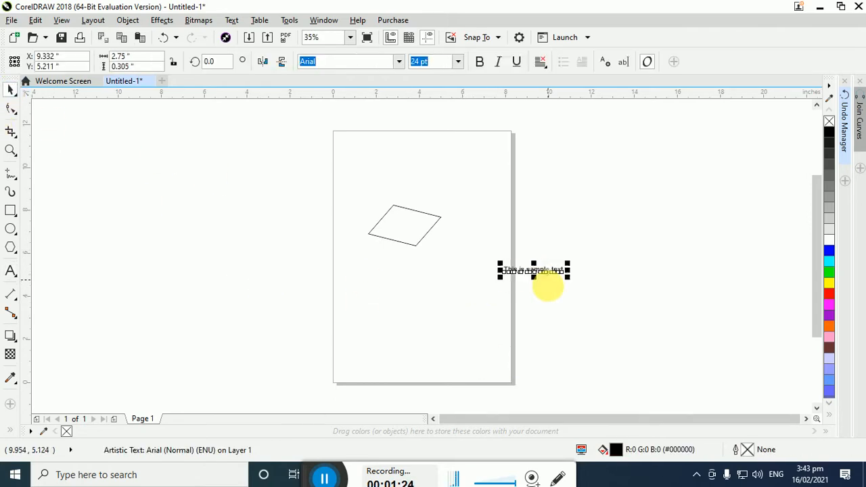
{"action": "left_click", "coordinate": [318, 183]}
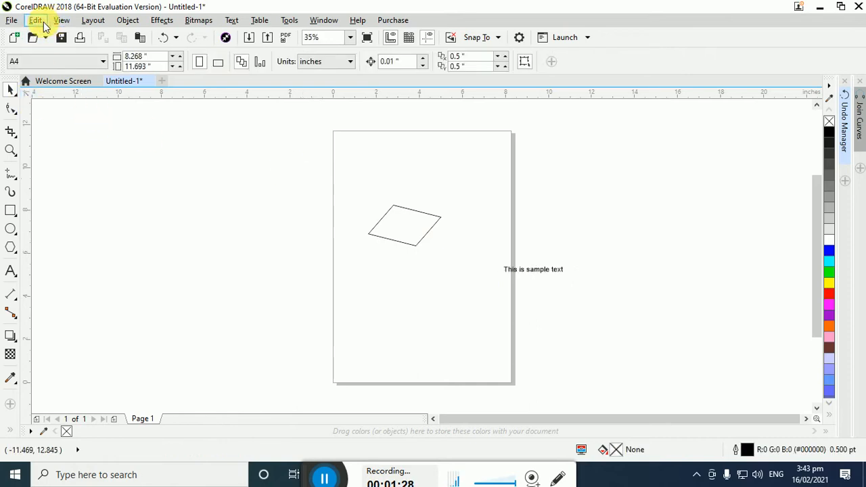
{"action": "left_click", "coordinate": [35, 20]}
{"action": "left_click", "coordinate": [250, 205]}
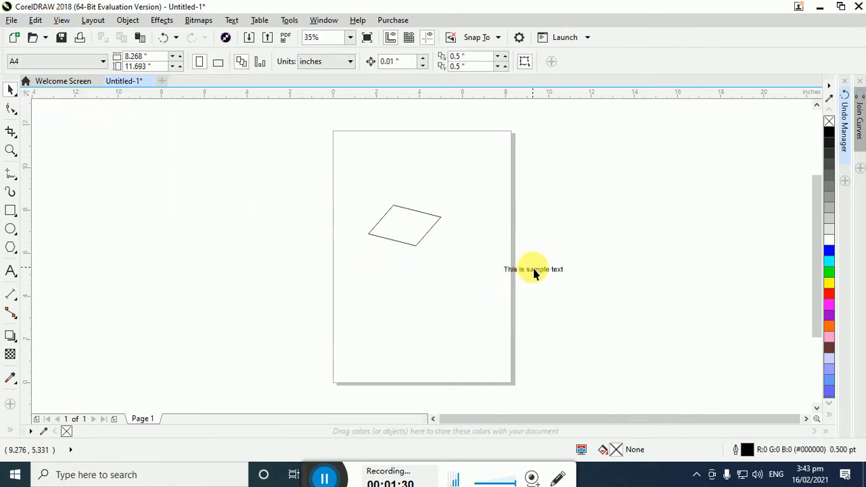
{"action": "left_click", "coordinate": [534, 272]}
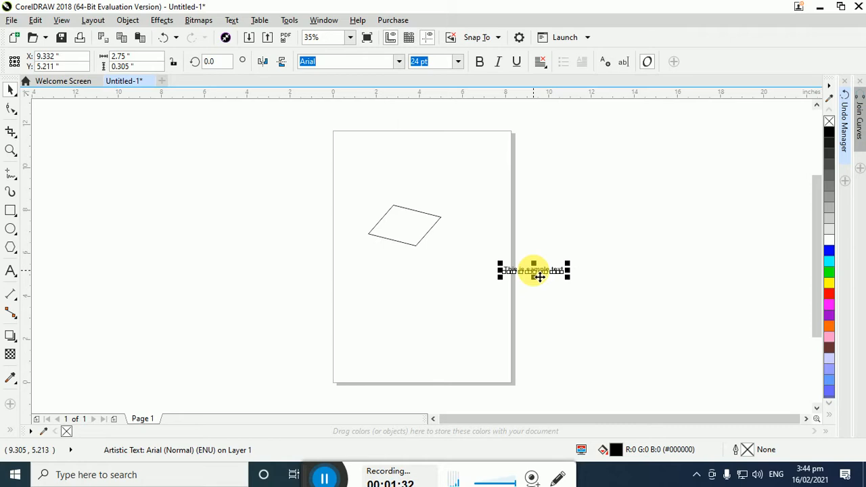
{"action": "left_click", "coordinate": [61, 20]}
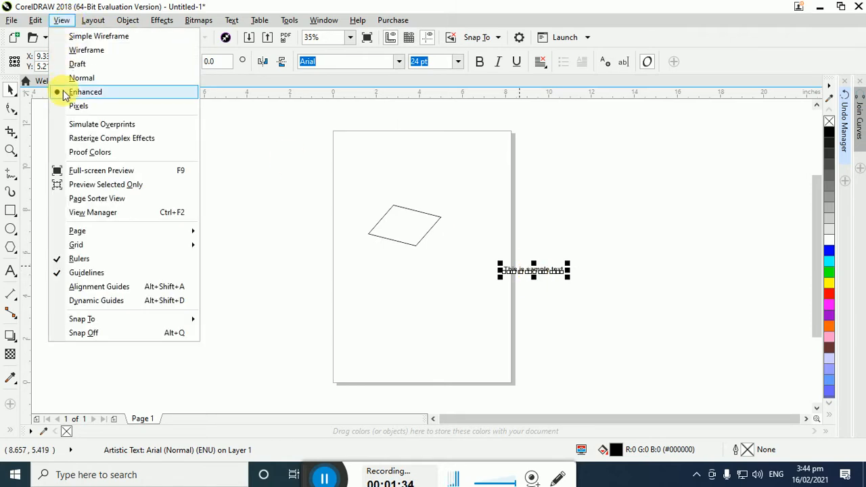
{"action": "left_click", "coordinate": [35, 20]}
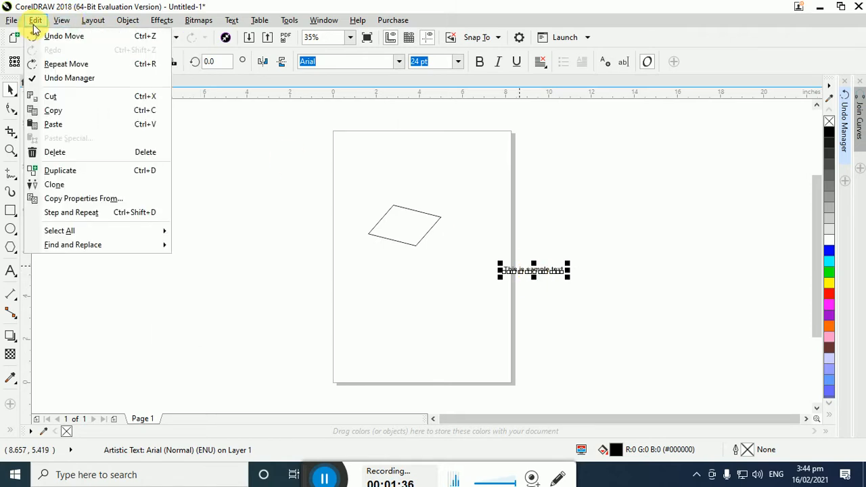
{"action": "left_click", "coordinate": [400, 248]}
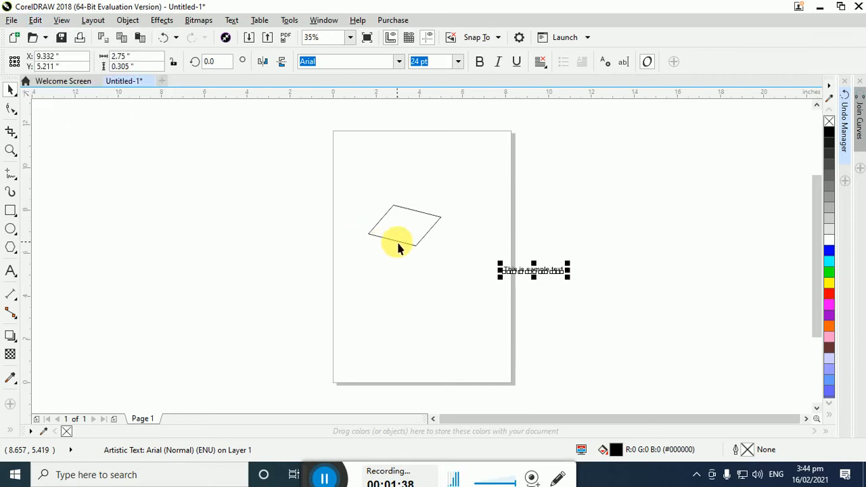
{"action": "left_click", "coordinate": [408, 245]}
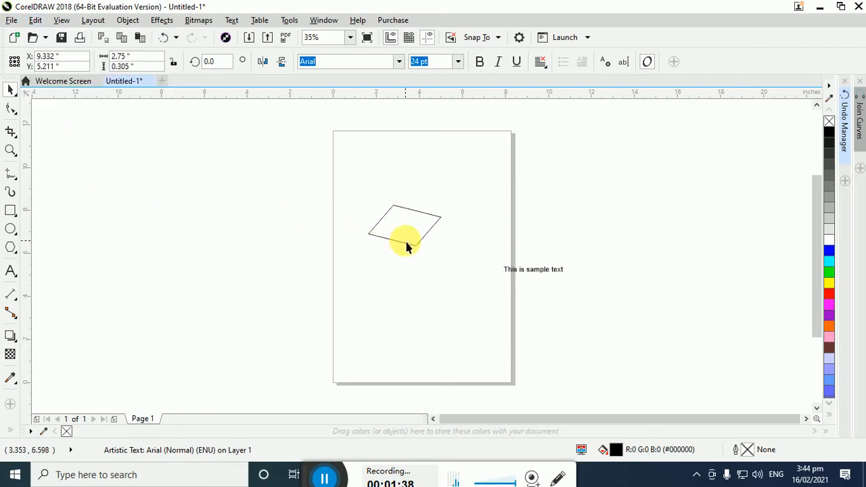
Copy part of the sample text and insert it into the document with Paste Special in the Text format
{"action": "double_click", "coordinate": [526, 269]}
{"action": "left_click_drag", "start_coordinate": [555, 279], "coordinate": [517, 274]}
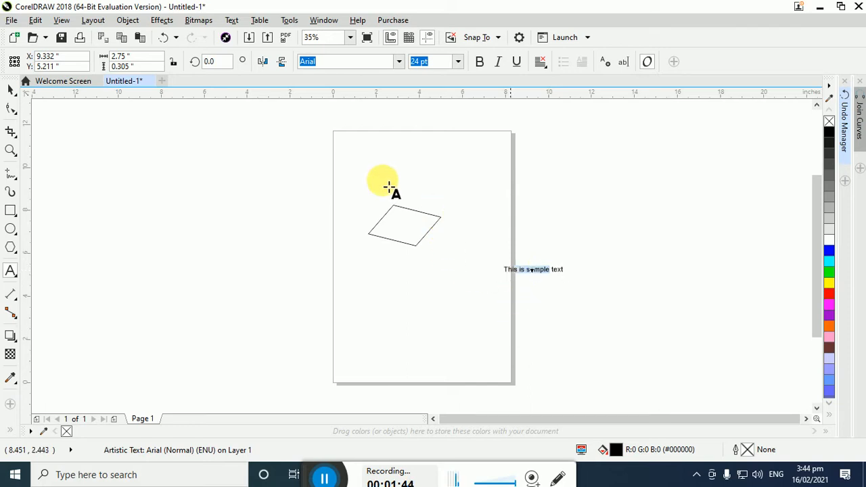
{"action": "left_click", "coordinate": [36, 19]}
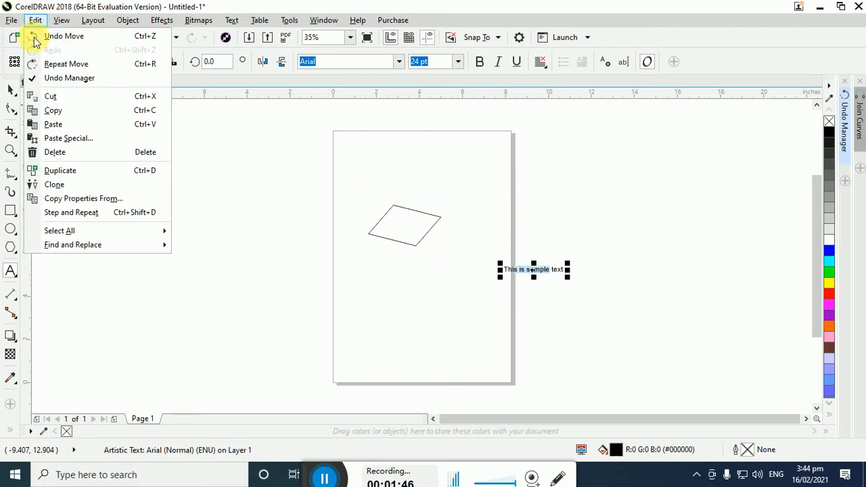
{"action": "left_click", "coordinate": [86, 139]}
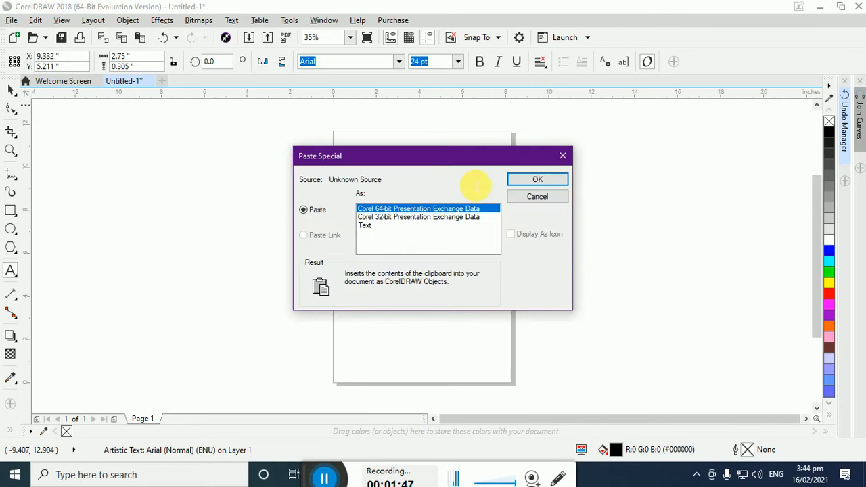
{"action": "left_click", "coordinate": [454, 218]}
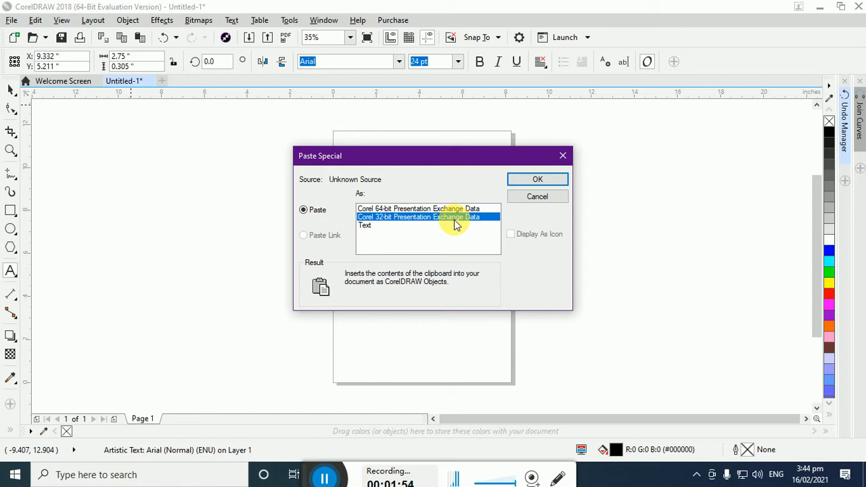
{"action": "left_click", "coordinate": [366, 226]}
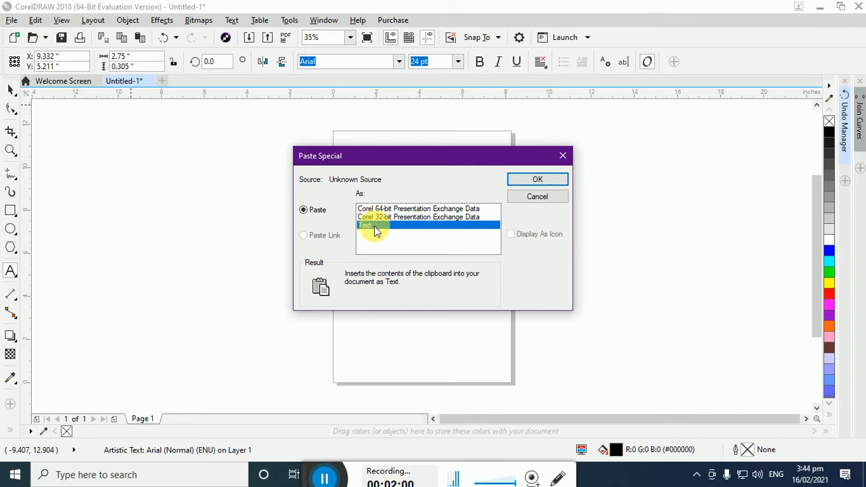
{"action": "left_click", "coordinate": [537, 178]}
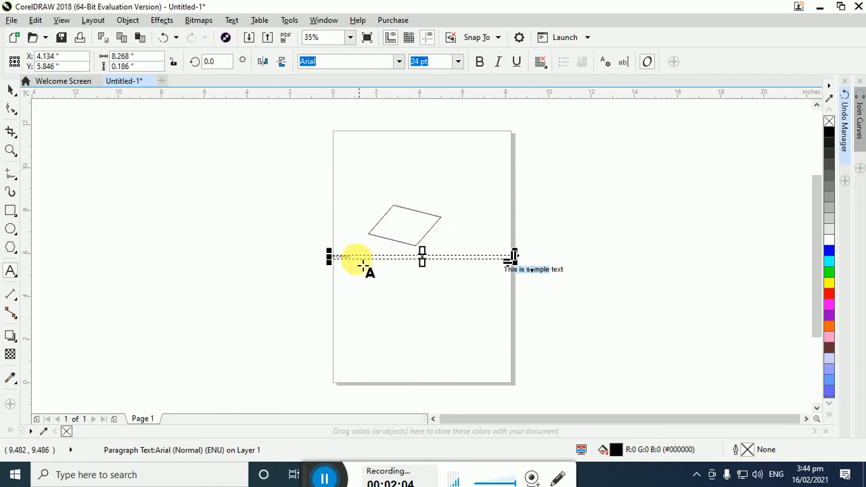
Enlarge the pasted paragraph text frame to about 2.76 inches high, set its text to 48 pt, and deselect it
{"action": "left_click_drag", "start_coordinate": [423, 264], "coordinate": [431, 314]}
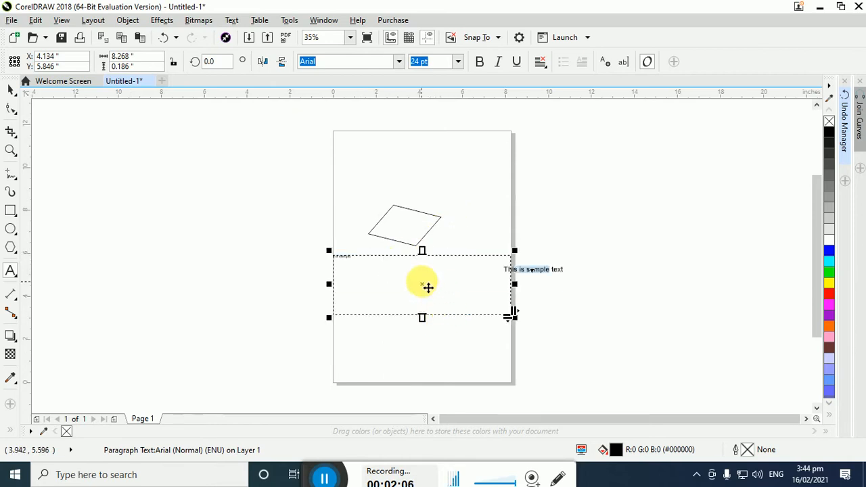
{"action": "left_click_drag", "start_coordinate": [359, 258], "coordinate": [337, 255]}
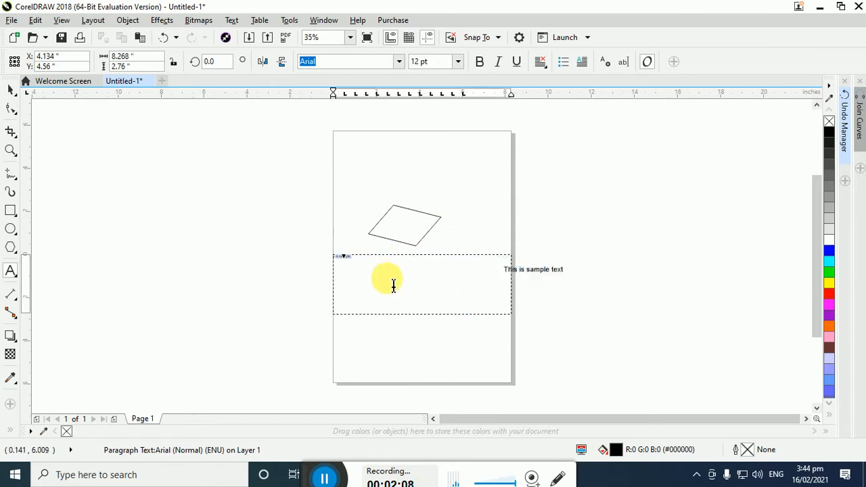
{"action": "left_click", "coordinate": [457, 61]}
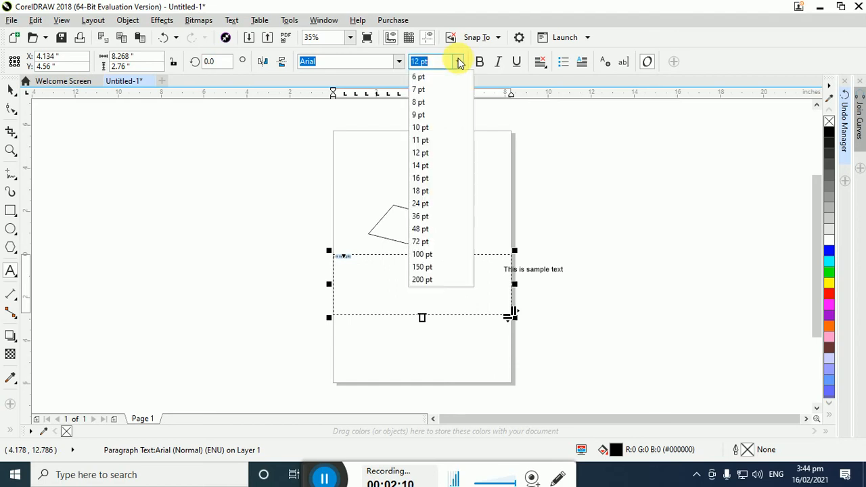
{"action": "left_click", "coordinate": [435, 228]}
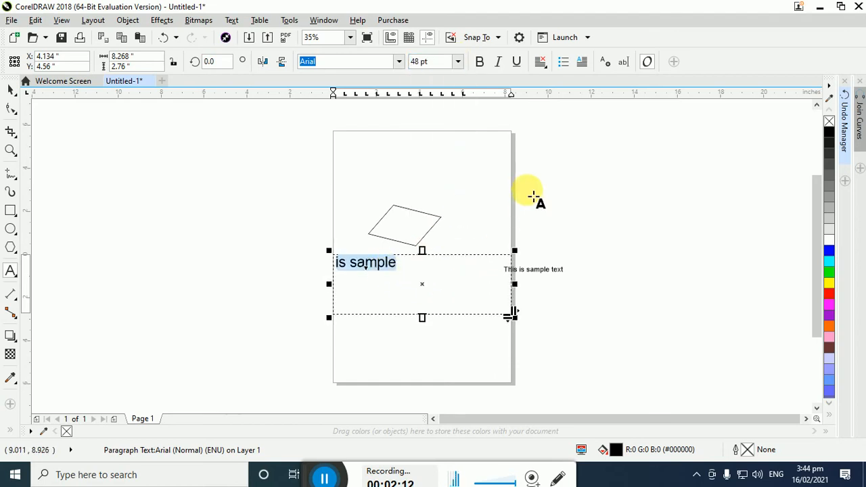
{"action": "left_click", "coordinate": [527, 187]}
{"action": "left_click", "coordinate": [12, 90]}
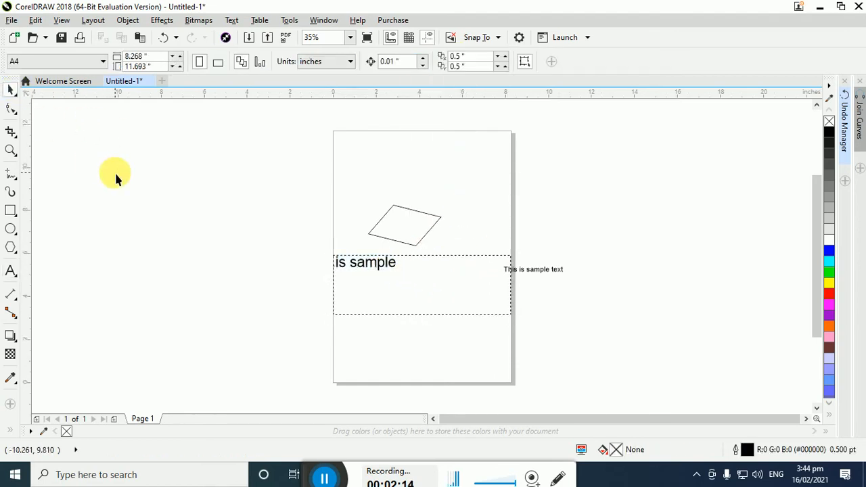
Copy and paste the parallelogram, and move the copy across the page's right edge, to about X 8.57 and Y 8.72 inches
{"action": "left_click", "coordinate": [396, 229]}
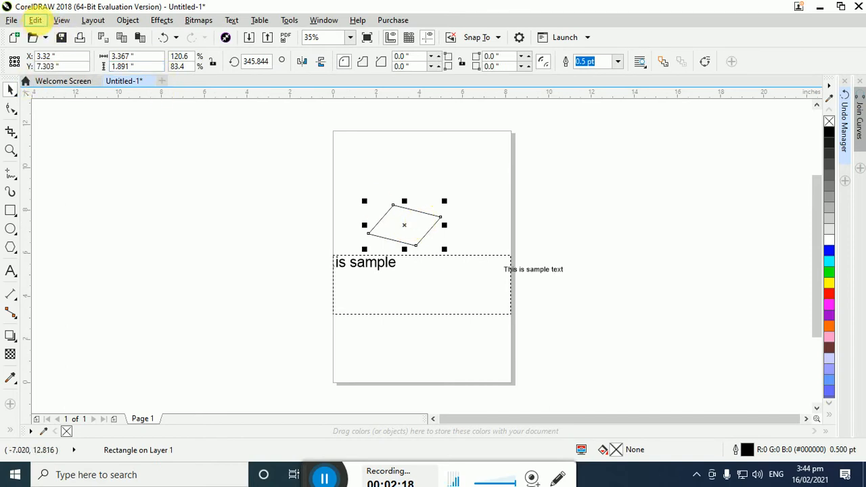
{"action": "left_click", "coordinate": [35, 19]}
{"action": "left_click", "coordinate": [450, 230]}
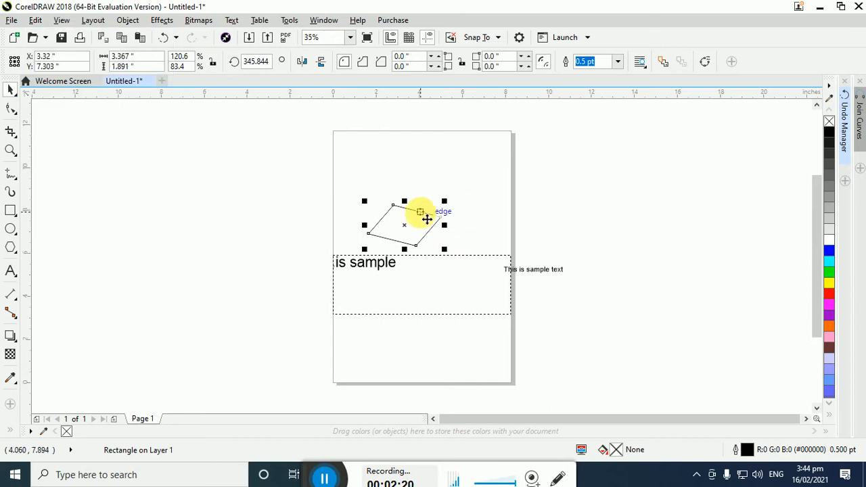
{"action": "left_click", "coordinate": [475, 182]}
{"action": "left_click", "coordinate": [35, 19]}
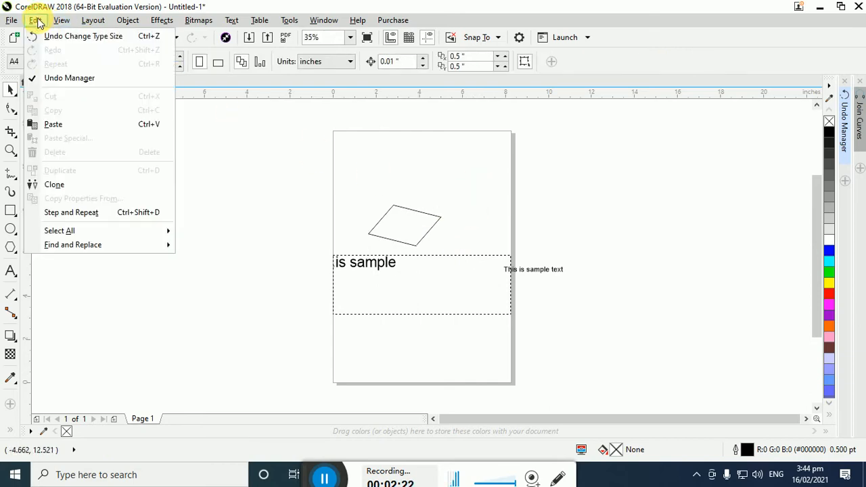
{"action": "left_click", "coordinate": [58, 126]}
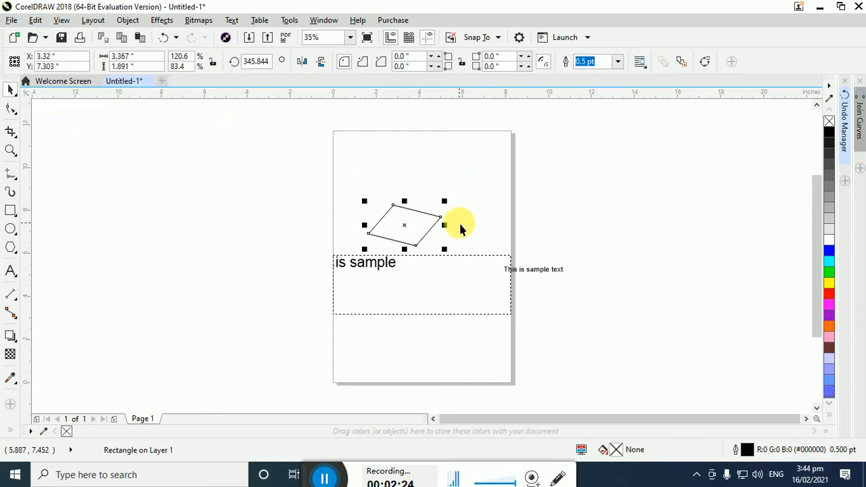
{"action": "left_click_drag", "start_coordinate": [408, 226], "coordinate": [521, 196]}
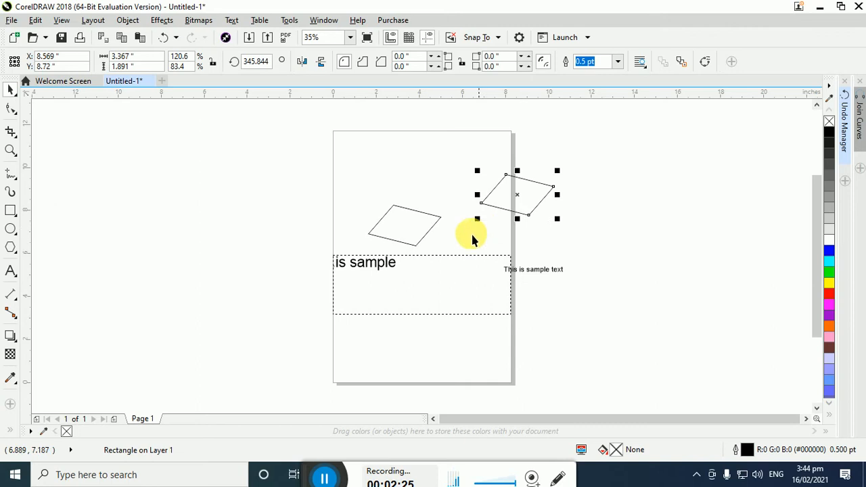
{"action": "left_click", "coordinate": [408, 244]}
{"action": "right_click", "coordinate": [399, 245]}
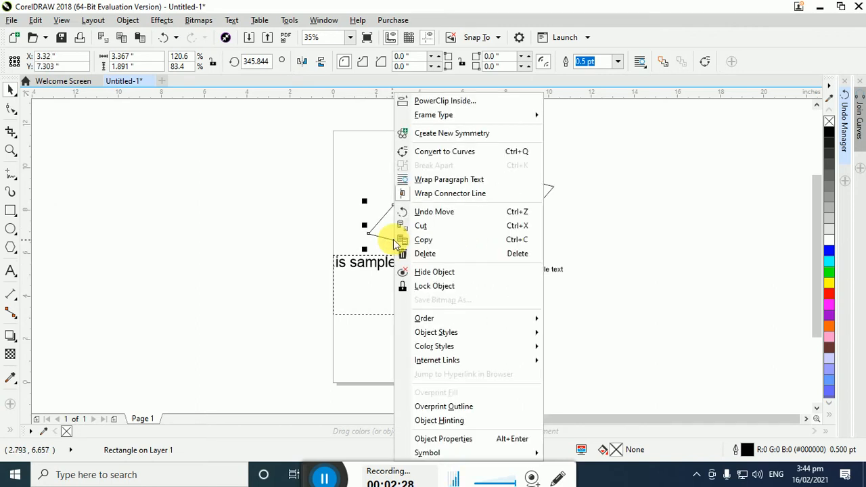
{"action": "left_click", "coordinate": [311, 193]}
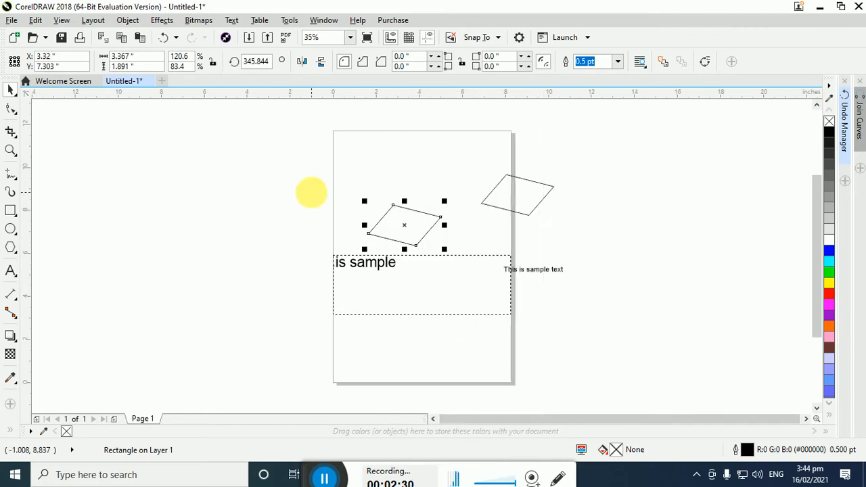
Delete the parallelogram copy at the page's right edge
{"action": "left_click", "coordinate": [555, 200]}
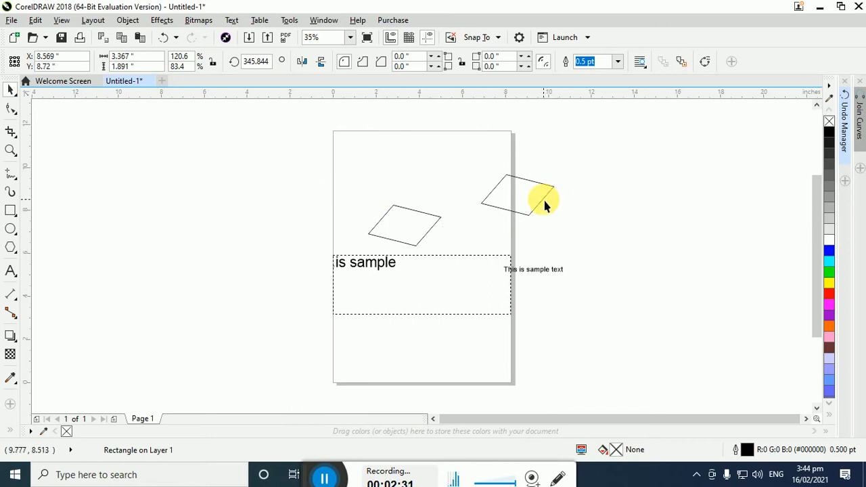
{"action": "left_click", "coordinate": [34, 21]}
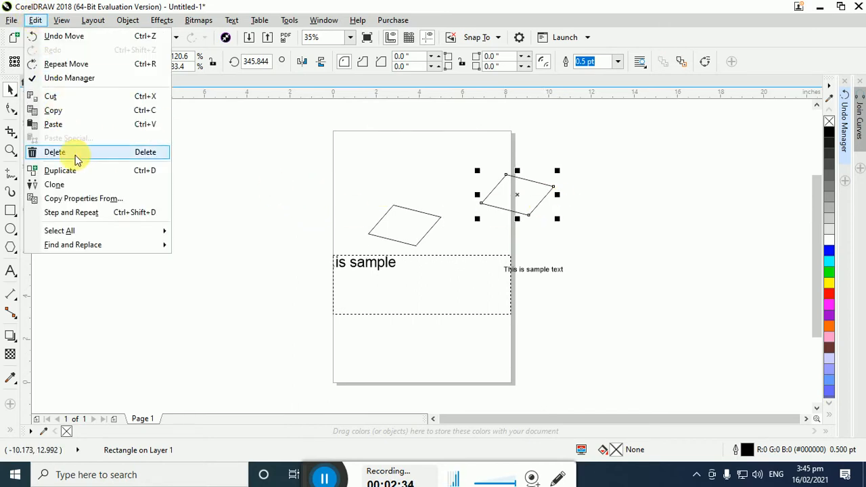
{"action": "left_click", "coordinate": [76, 159]}
Move the remaining parallelogram across the page's left edge, to about X 1.07 and Y 8.82 inches
{"action": "left_click", "coordinate": [39, 19]}
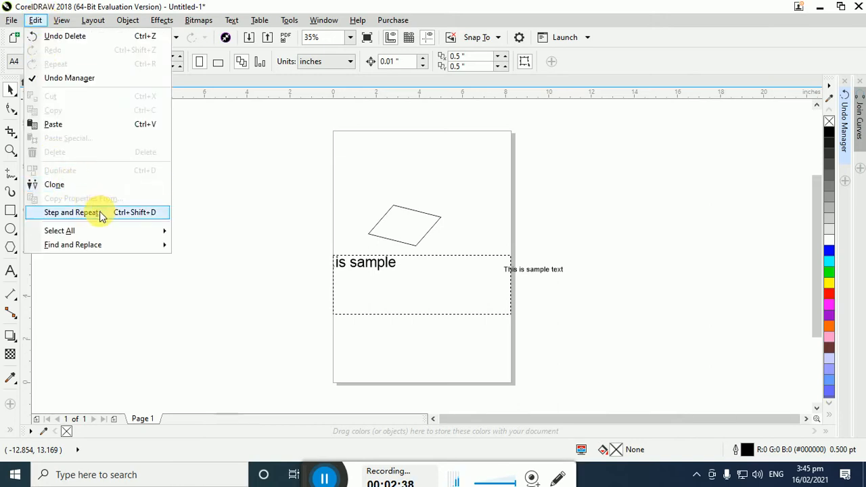
{"action": "left_click", "coordinate": [376, 182]}
{"action": "left_click", "coordinate": [404, 229]}
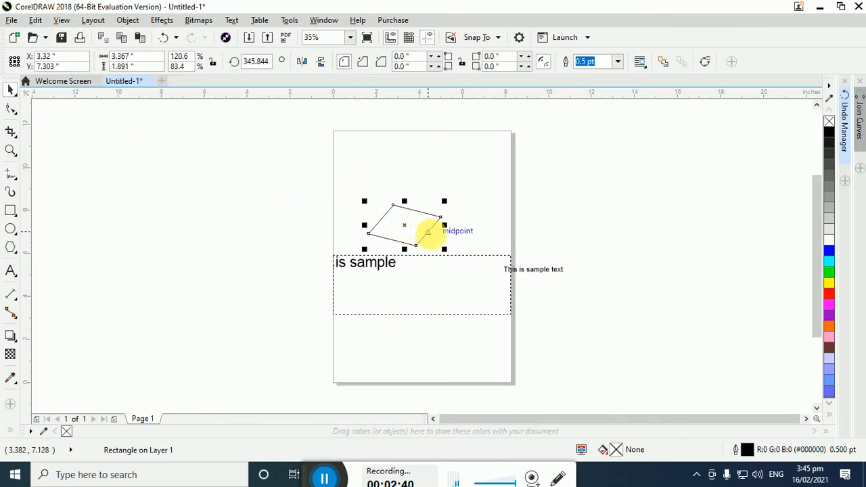
{"action": "left_click_drag", "start_coordinate": [429, 232], "coordinate": [380, 199]}
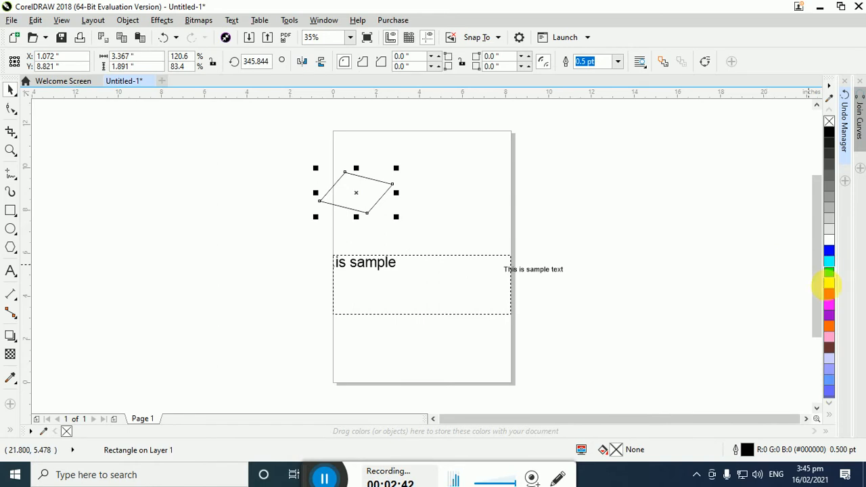
Style the parallelogram with a green fill, a red 24 pt outline and a 0.5-inch radius on its upper left corner
{"action": "left_click", "coordinate": [829, 271]}
{"action": "right_click", "coordinate": [828, 293]}
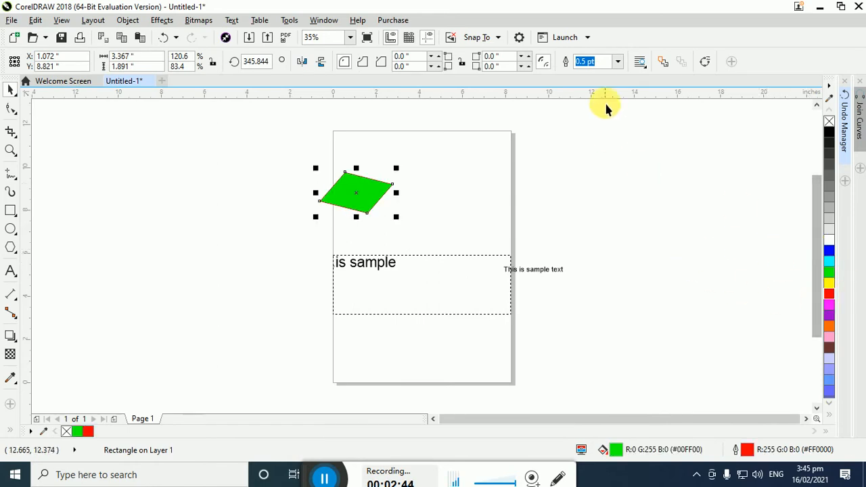
{"action": "left_click", "coordinate": [618, 62]}
{"action": "left_click", "coordinate": [594, 183]}
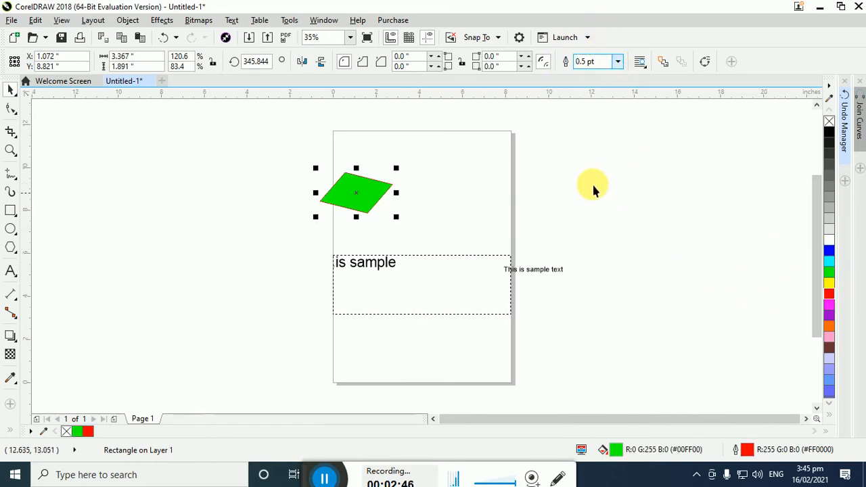
{"action": "left_click", "coordinate": [414, 57]}
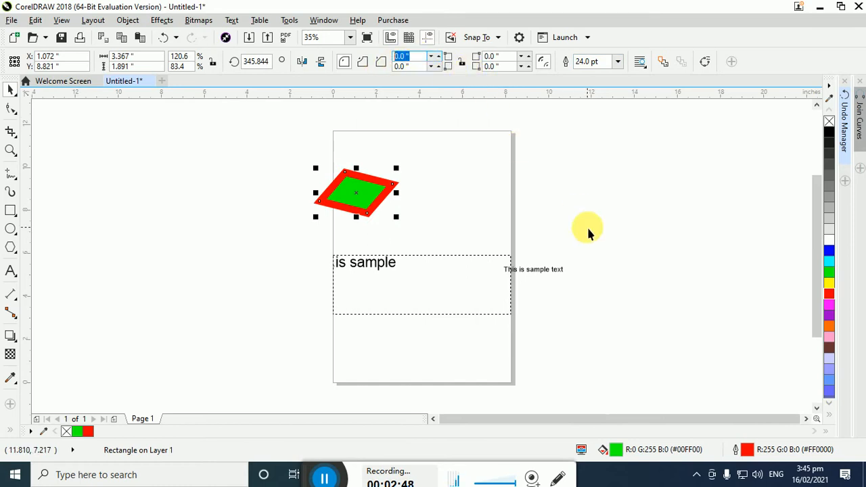
{"action": "left_click", "coordinate": [538, 205]}
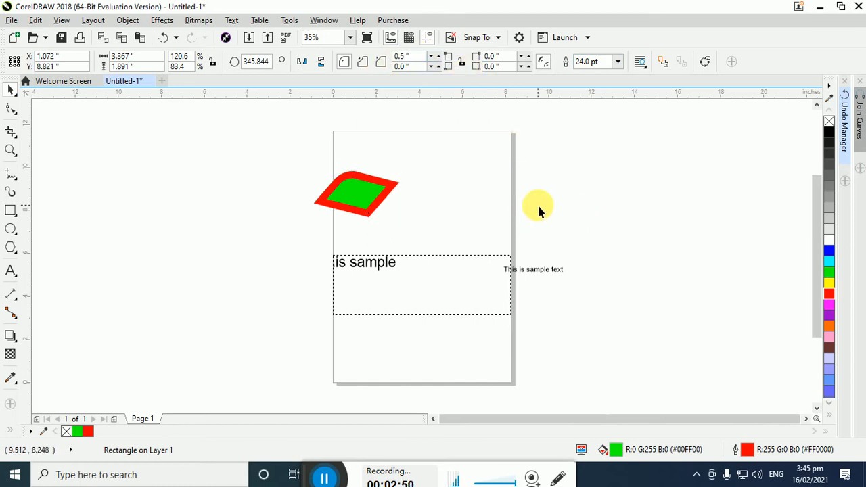
Draw a rectangle about 4.86 by 4.42 inches to the right of the page and keep it selected
{"action": "left_click", "coordinate": [10, 211]}
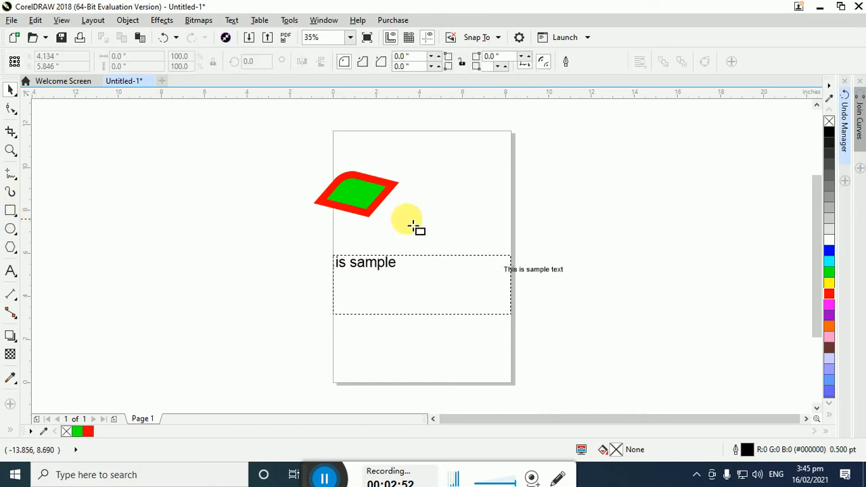
{"action": "left_click_drag", "start_coordinate": [603, 179], "coordinate": [708, 274]}
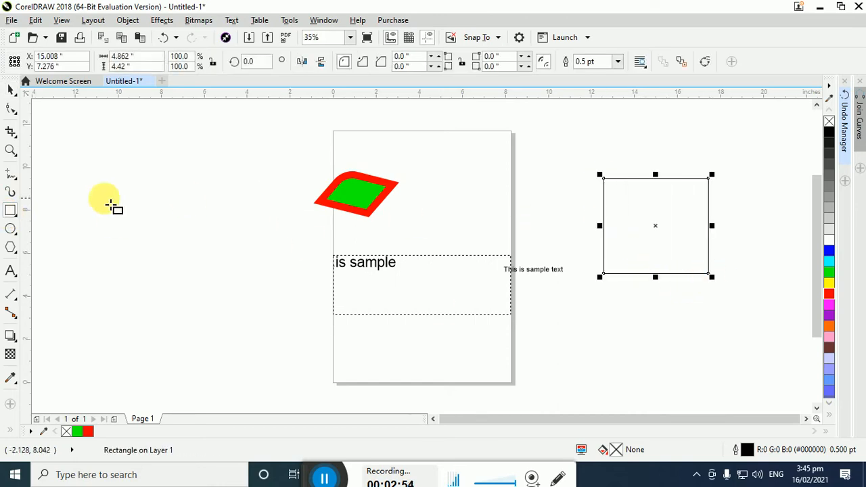
{"action": "left_click", "coordinate": [10, 89]}
{"action": "left_click", "coordinate": [647, 246]}
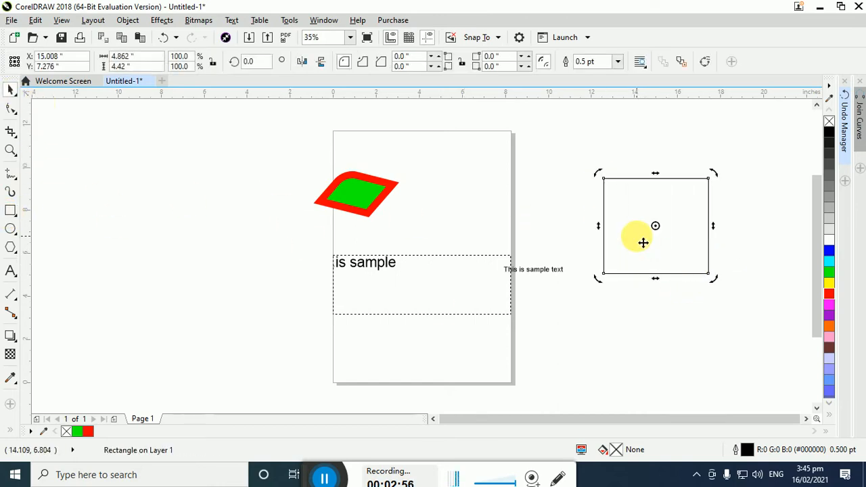
{"action": "left_click", "coordinate": [626, 203]}
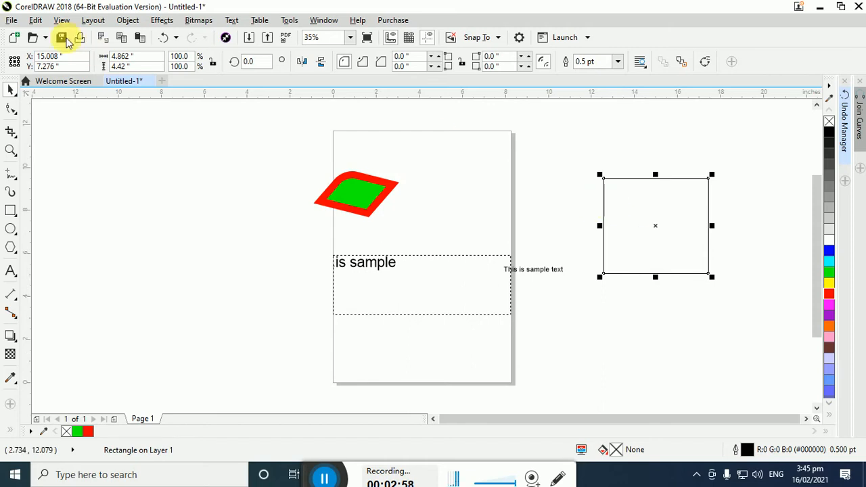
Copy the outline pen, outline color and fill properties from the green parallelogram to the new rectangle
{"action": "left_click", "coordinate": [35, 21]}
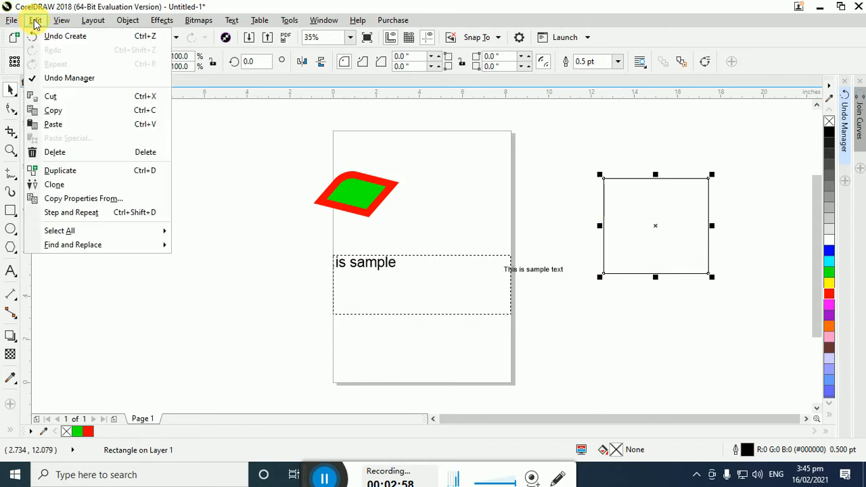
{"action": "left_click", "coordinate": [63, 198]}
{"action": "left_click_drag", "start_coordinate": [352, 230], "coordinate": [580, 296]}
{"action": "left_click", "coordinate": [567, 318]}
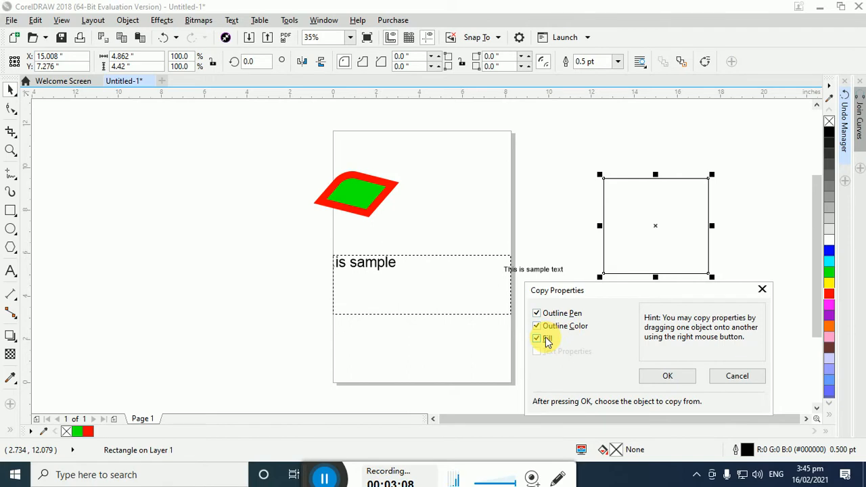
{"action": "left_click", "coordinate": [682, 376]}
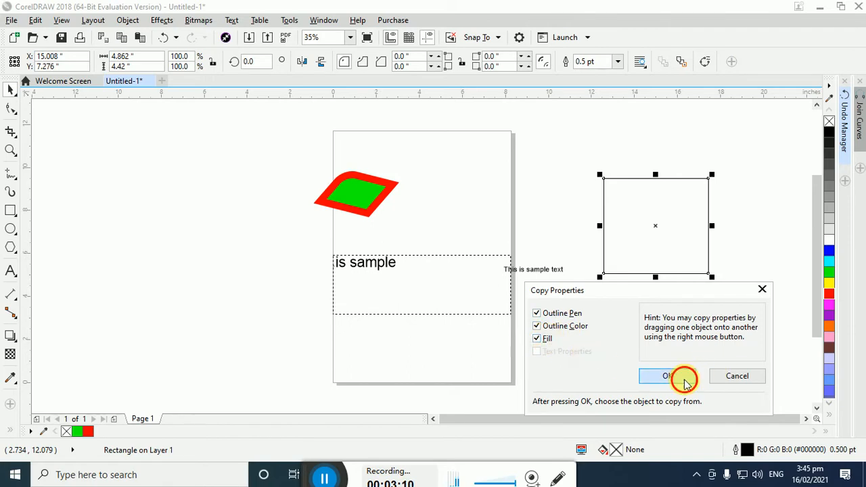
{"action": "left_click", "coordinate": [380, 213]}
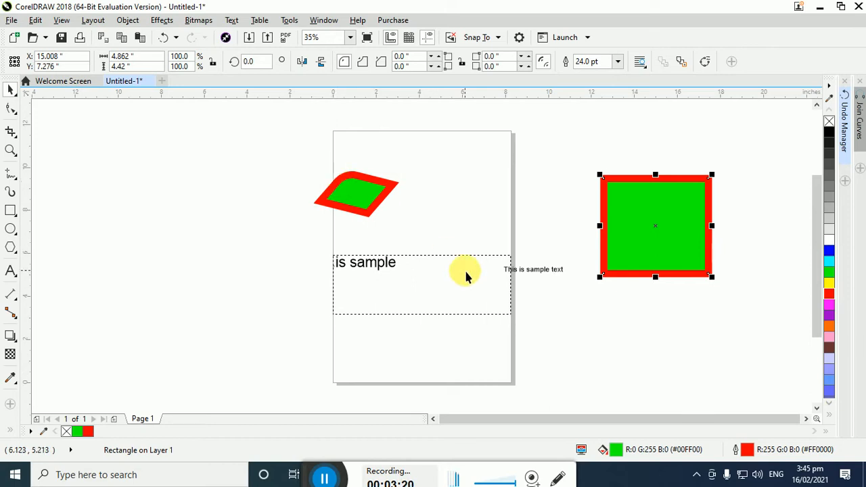
Move the small sample text left of the page, to about X -5.25 and Y 7.57 inches, and place a copy above it at about Y 11.28
{"action": "left_click", "coordinate": [535, 269]}
{"action": "left_click_drag", "start_coordinate": [425, 223], "coordinate": [228, 226]}
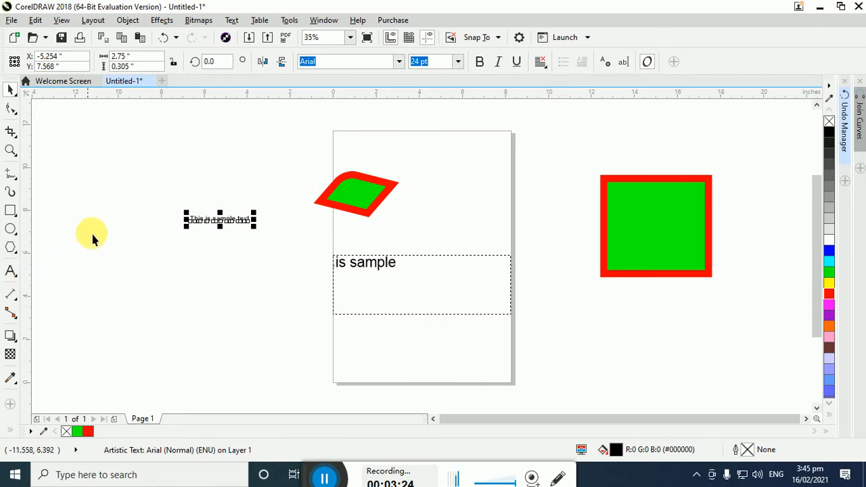
{"action": "left_click_drag", "start_coordinate": [228, 221], "coordinate": [247, 141]}
{"action": "right_click", "coordinate": [248, 140]}
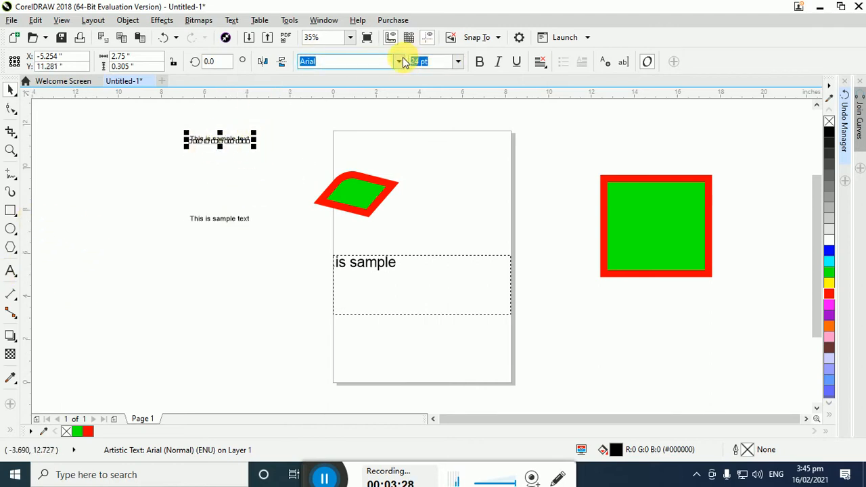
Format the upper text copy in Wide Latin at 48 pt, stretch it to about 1.44 inches high, and shift it left to about X -6.76
{"action": "left_click", "coordinate": [400, 63]}
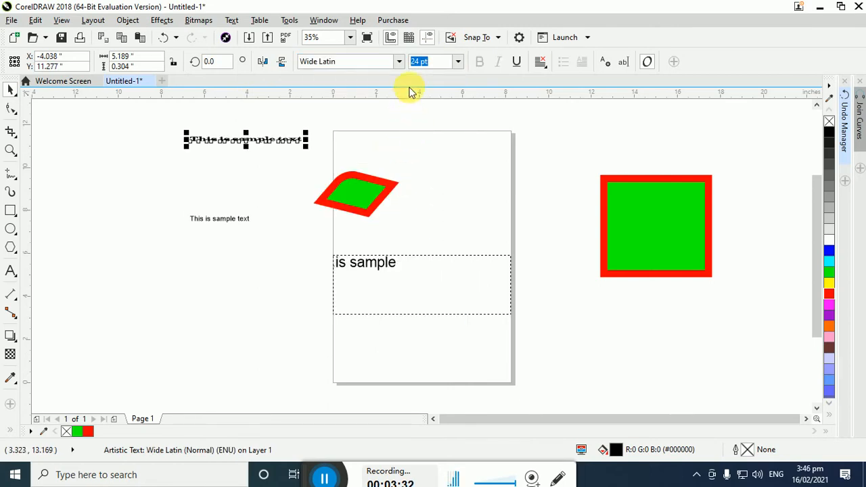
{"action": "left_click", "coordinate": [458, 62]}
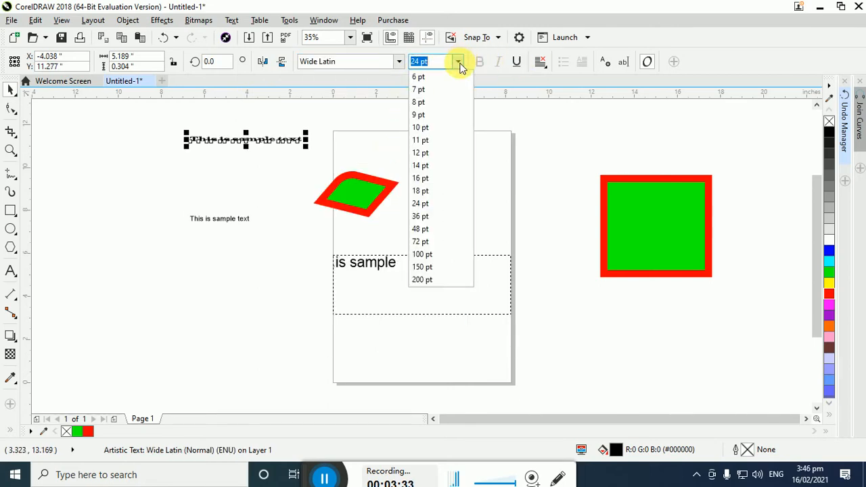
{"action": "left_click", "coordinate": [433, 230]}
{"action": "left_click_drag", "start_coordinate": [302, 127], "coordinate": [190, 149]}
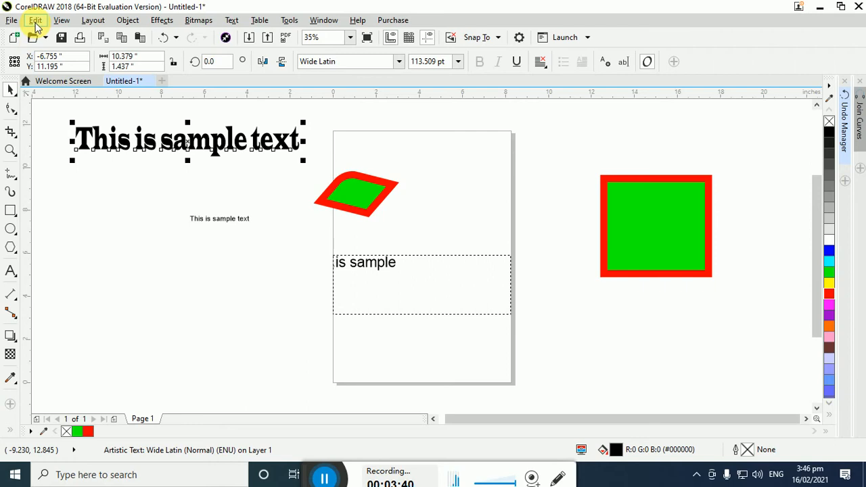
Move the small Arial sample text down and left, to about X -8.56 and Y 4.68 inches
{"action": "left_click", "coordinate": [194, 203]}
{"action": "left_click", "coordinate": [218, 219]}
{"action": "left_click_drag", "start_coordinate": [218, 218], "coordinate": [147, 290]}
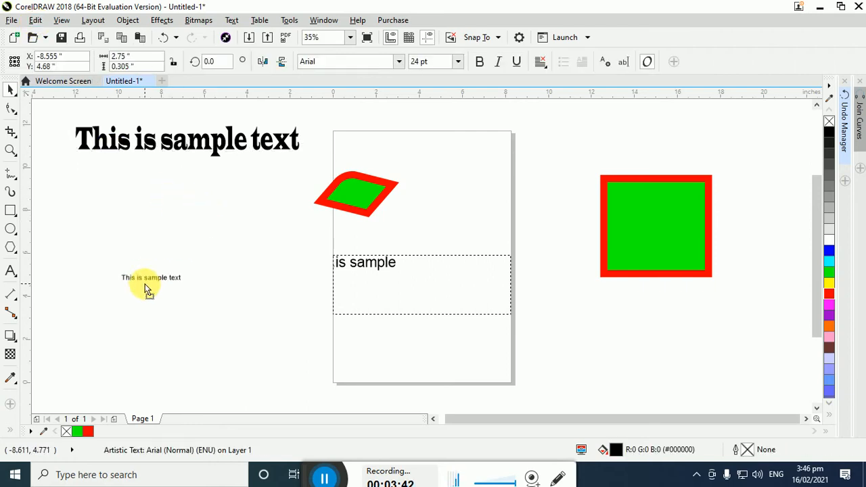
Copy the outline pen, outline color, fill and text properties from the upper Wide Latin text to the small text, and move it to about X 2.03, Y 1.65 inches
{"action": "left_click", "coordinate": [35, 20]}
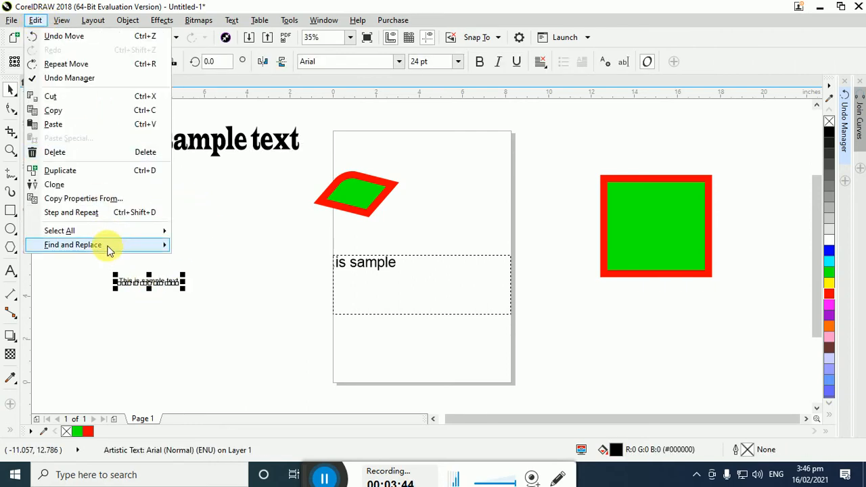
{"action": "left_click", "coordinate": [107, 201]}
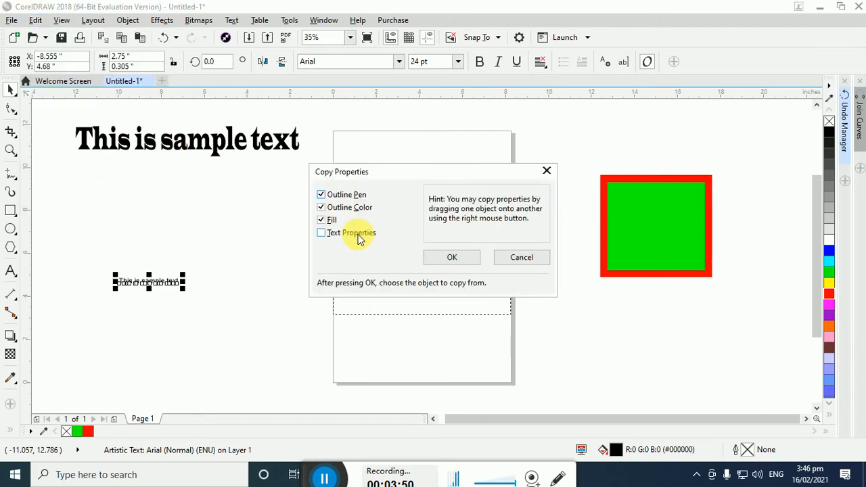
{"action": "left_click", "coordinate": [444, 258]}
{"action": "left_click", "coordinate": [194, 151]}
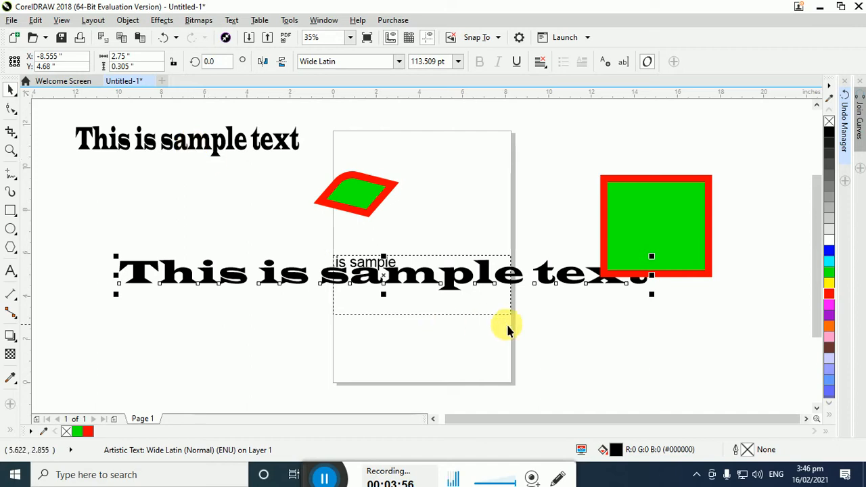
{"action": "left_click_drag", "start_coordinate": [561, 284], "coordinate": [559, 357]}
{"action": "left_click", "coordinate": [558, 357]}
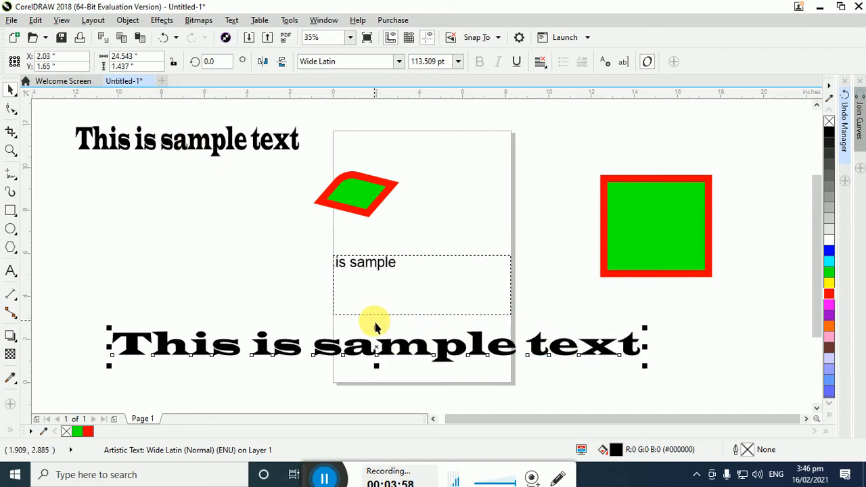
Select the green parallelogram and review the Select All and Find and Replace options
{"action": "left_click", "coordinate": [36, 21]}
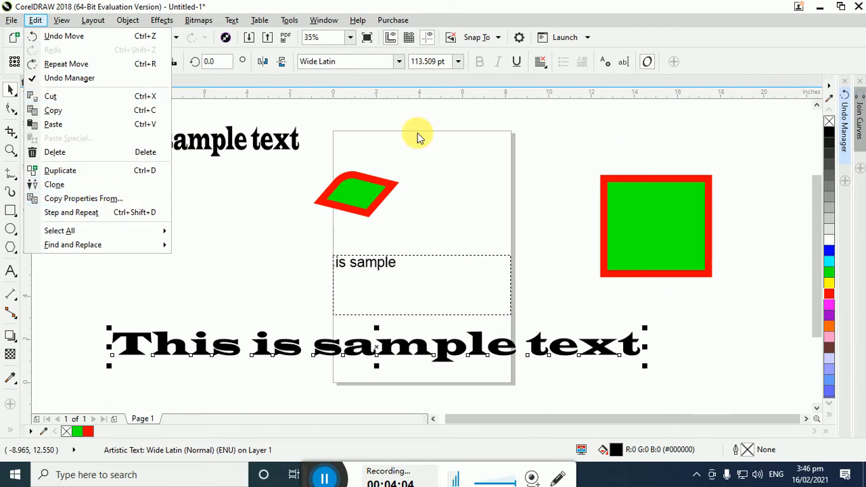
{"action": "mouse_move", "coordinate": [118, 233]}
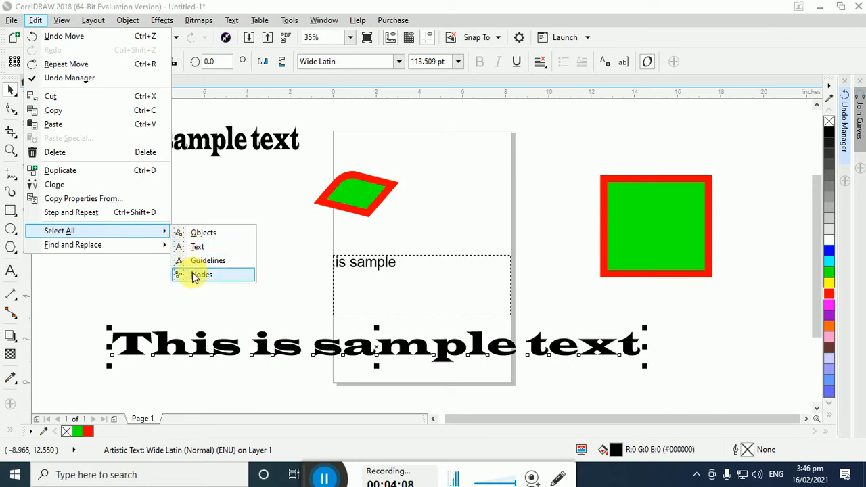
{"action": "left_click", "coordinate": [346, 200]}
{"action": "left_click", "coordinate": [348, 199]}
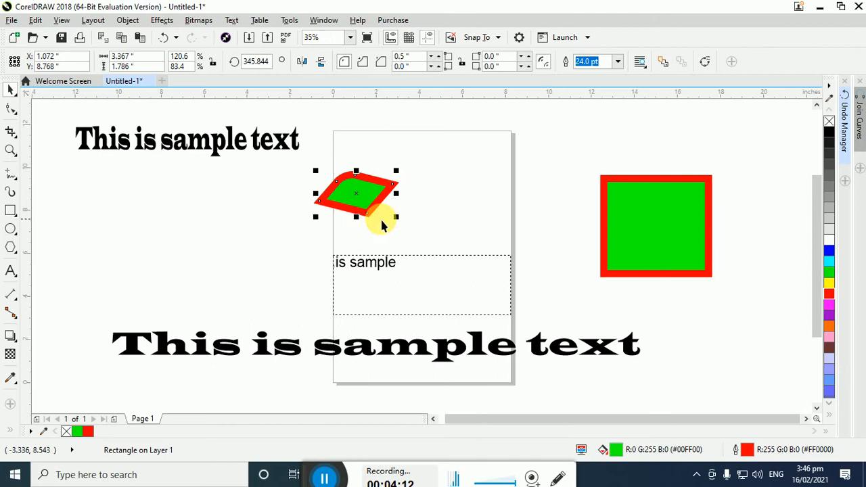
{"action": "left_click", "coordinate": [35, 21]}
{"action": "mouse_move", "coordinate": [84, 241]}
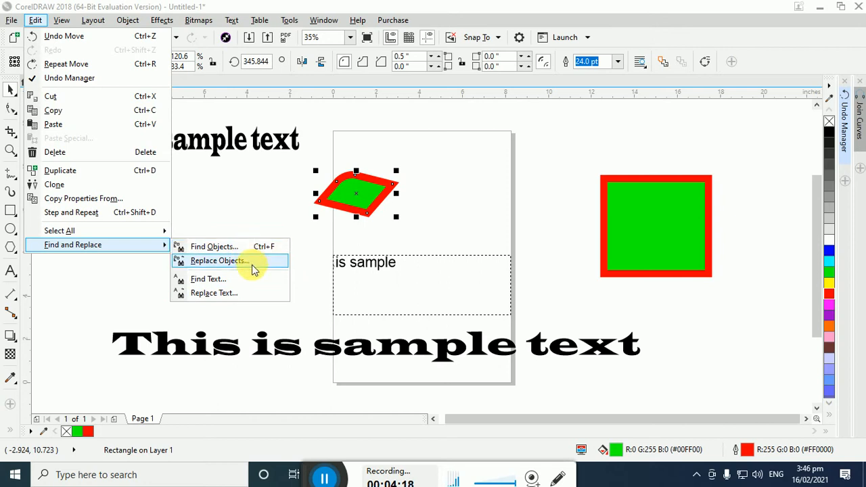
Display the drawing in Simple Wireframe, Wireframe and Draft view modes, one after another
{"action": "mouse_move", "coordinate": [61, 21]}
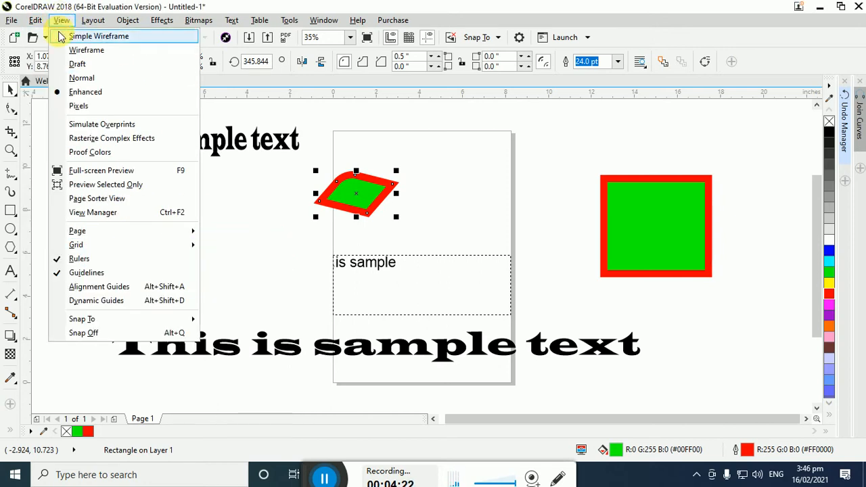
{"action": "left_click", "coordinate": [59, 36]}
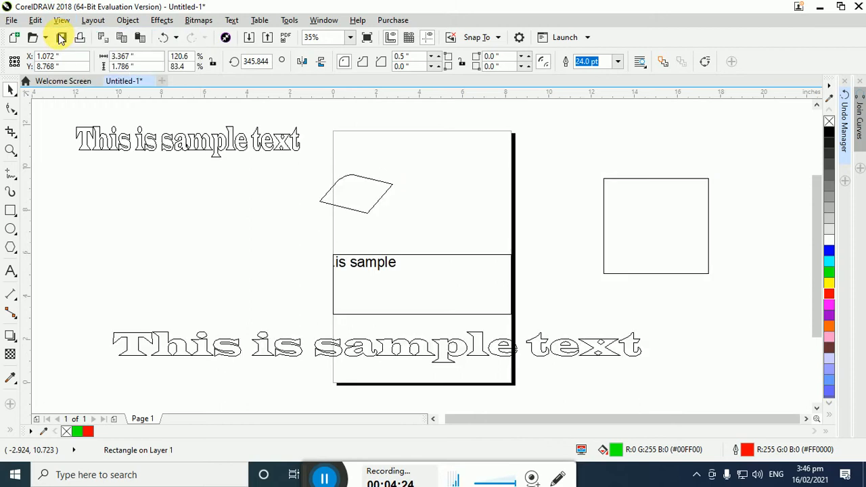
{"action": "left_click", "coordinate": [61, 21]}
{"action": "left_click", "coordinate": [66, 53]}
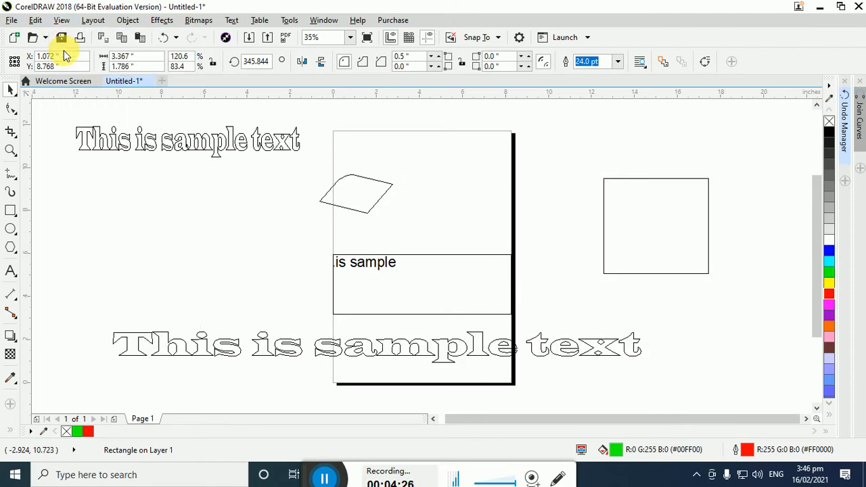
{"action": "left_click", "coordinate": [61, 21]}
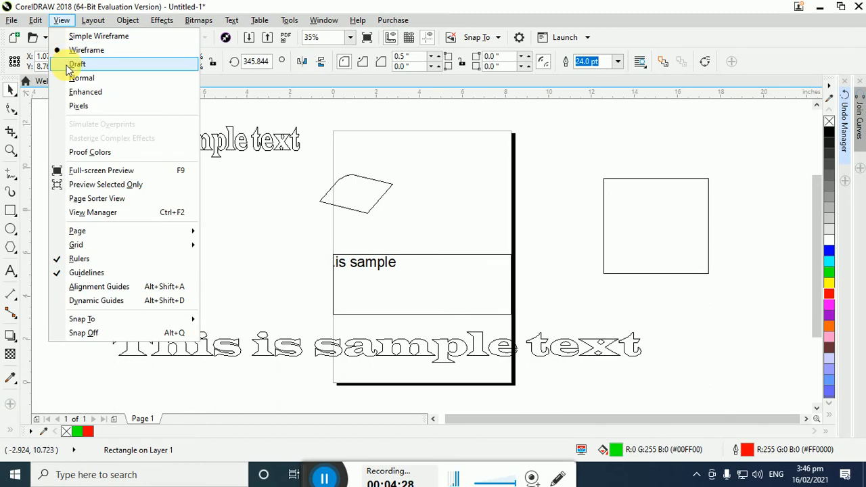
{"action": "left_click", "coordinate": [71, 61]}
Switch the display through the Normal and Enhanced view modes, ending in Pixels mode
{"action": "left_click", "coordinate": [61, 21]}
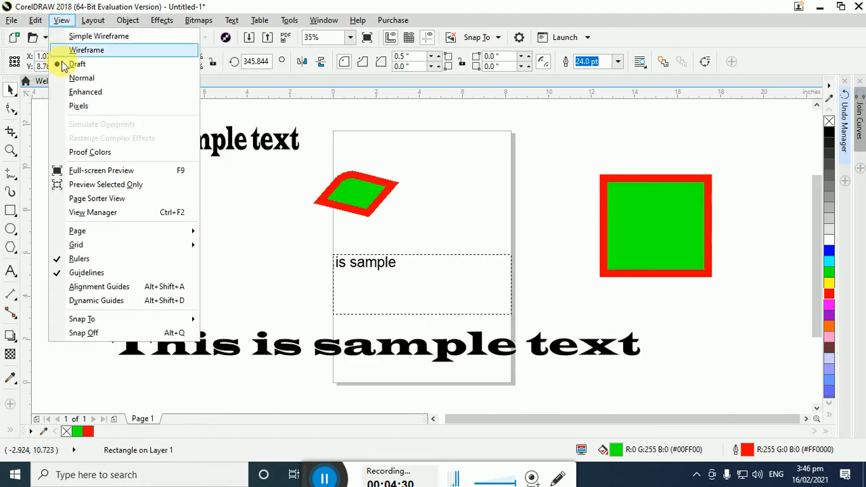
{"action": "left_click", "coordinate": [66, 81]}
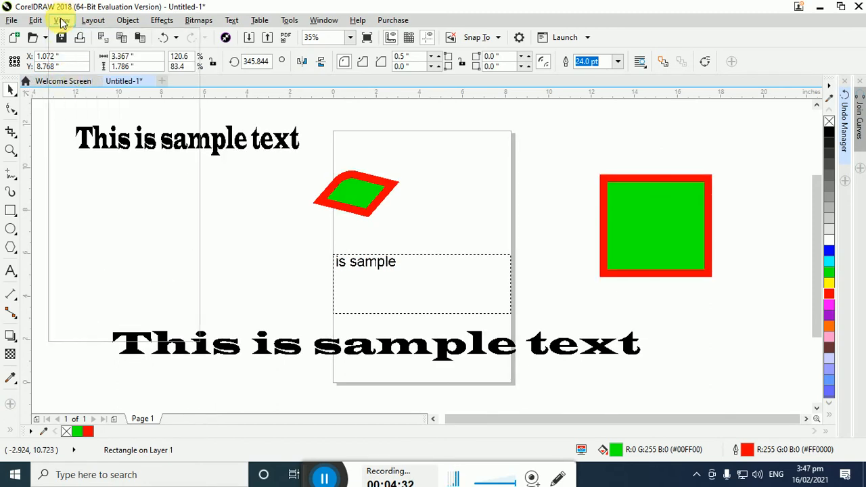
{"action": "left_click", "coordinate": [60, 20]}
{"action": "left_click", "coordinate": [78, 92]}
{"action": "left_click", "coordinate": [61, 20]}
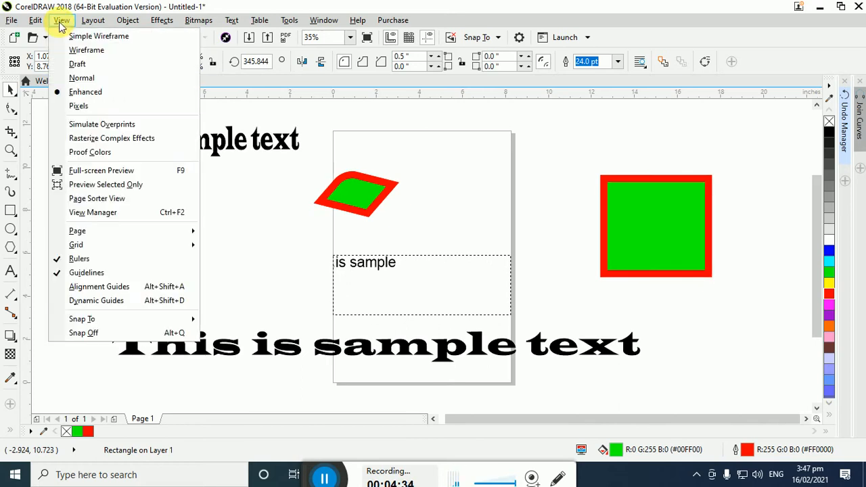
{"action": "left_click", "coordinate": [78, 109]}
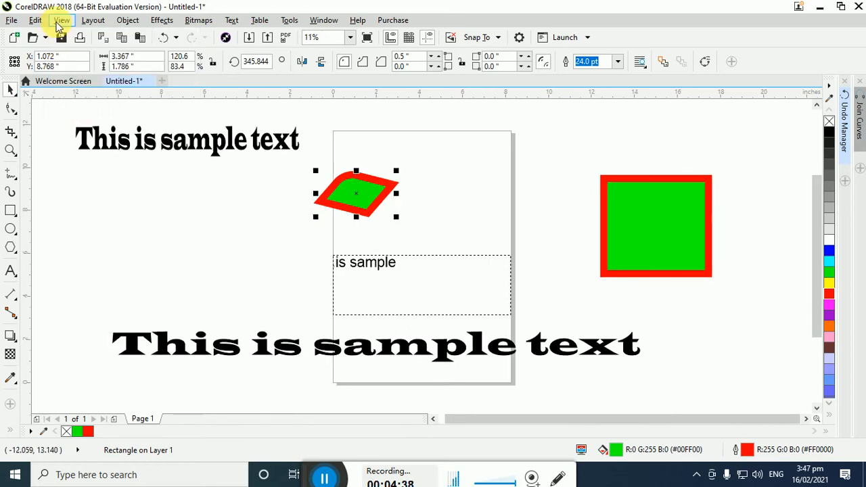
Preview the whole drawing full screen, and preview only the selected green parallelogram, returning to the normal workspace each time
{"action": "left_click", "coordinate": [61, 20]}
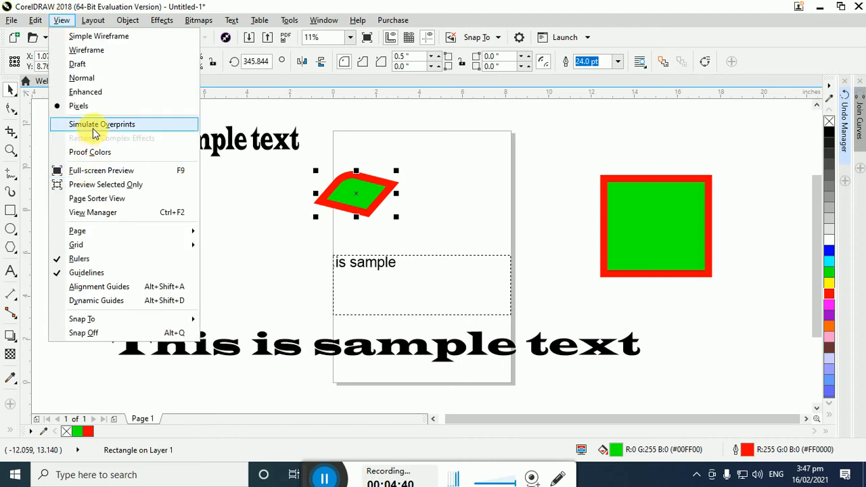
{"action": "left_click", "coordinate": [101, 170]}
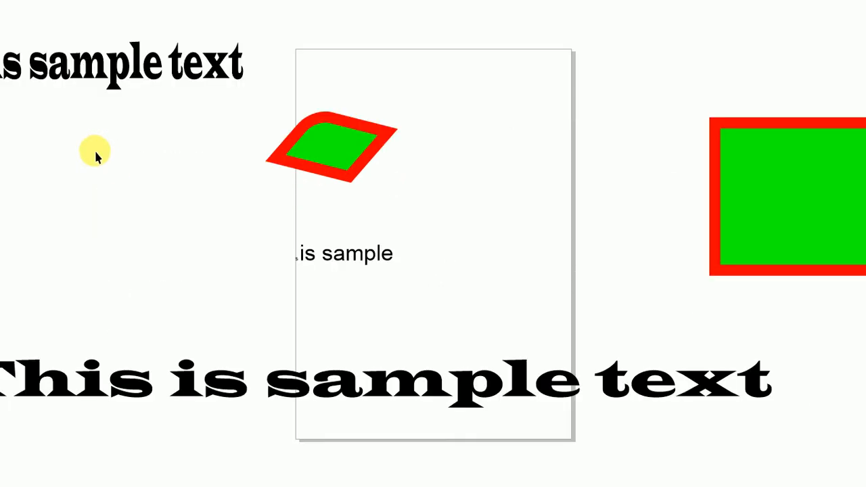
{"action": "left_click", "coordinate": [182, 196]}
{"action": "left_click", "coordinate": [61, 21]}
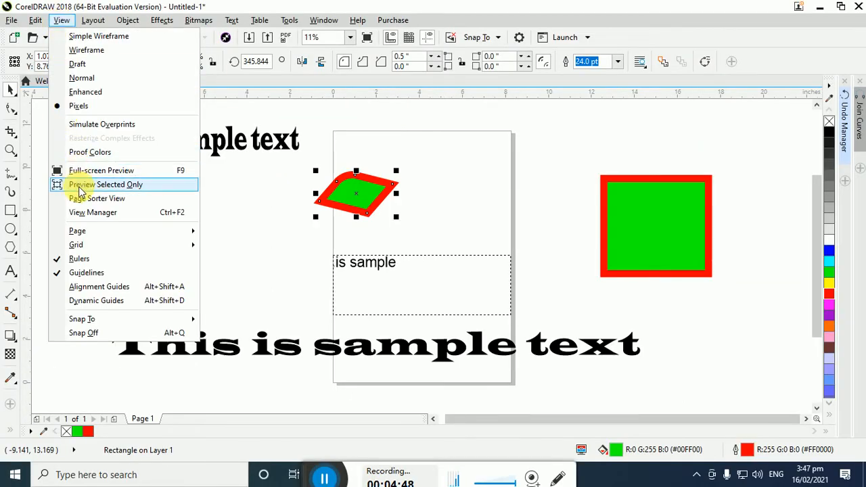
{"action": "left_click", "coordinate": [158, 185]}
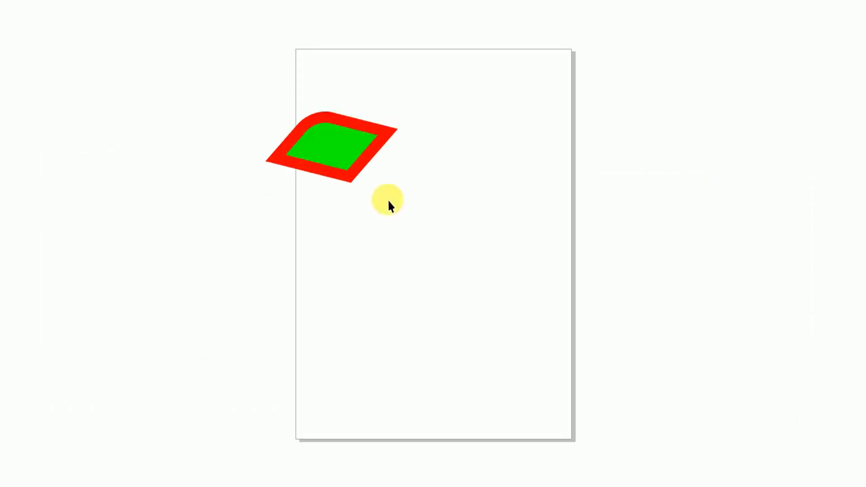
{"action": "left_click", "coordinate": [301, 128]}
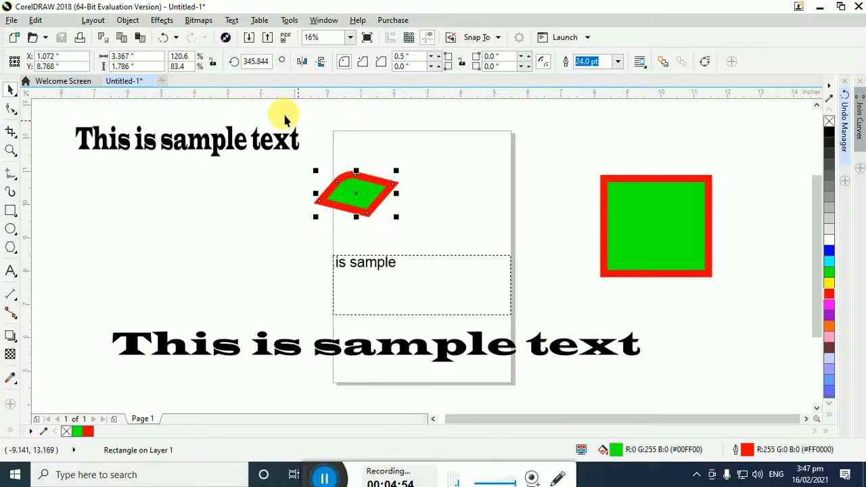
View the page in Page Sorter View with large, medium and small thumbnails, and return to the default page view
{"action": "left_click", "coordinate": [59, 20]}
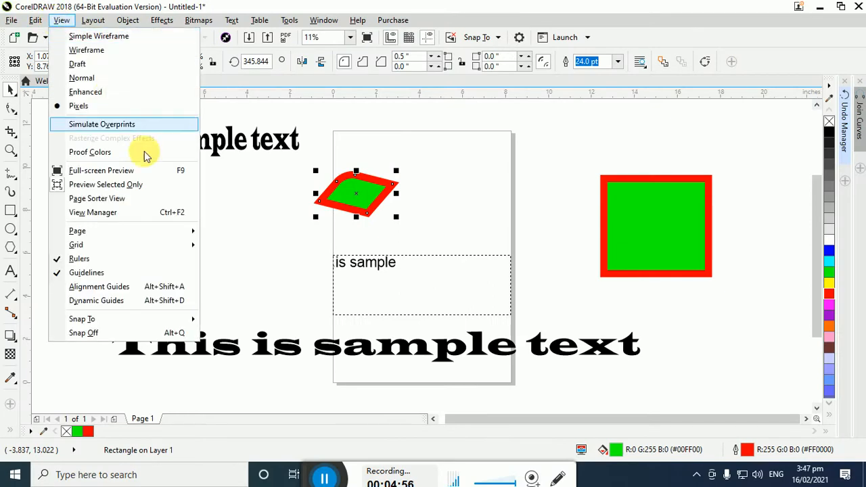
{"action": "left_click", "coordinate": [125, 198]}
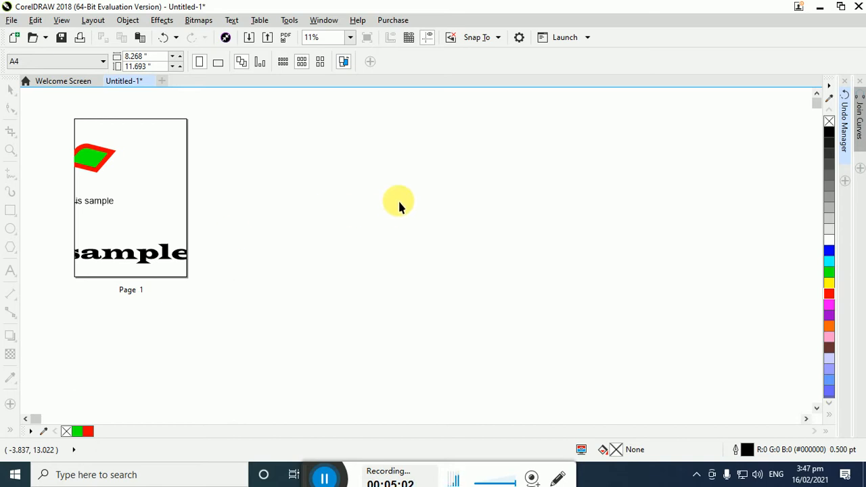
{"action": "left_click", "coordinate": [319, 62]}
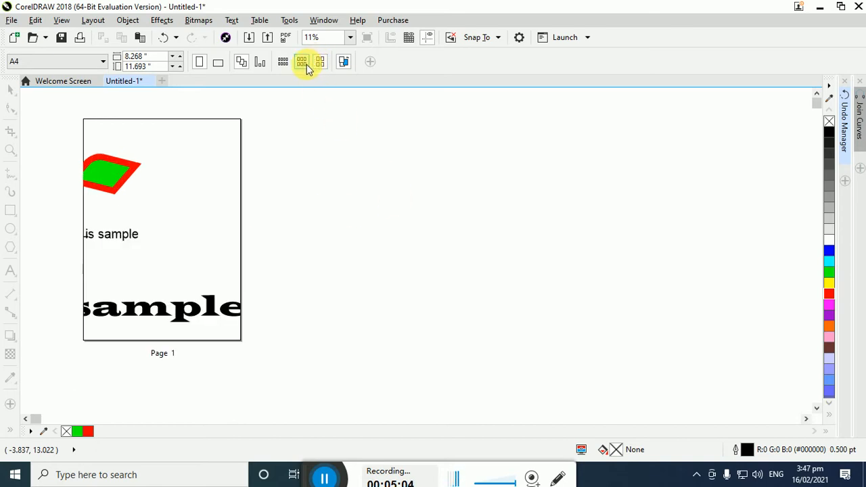
{"action": "left_click", "coordinate": [303, 63]}
{"action": "left_click", "coordinate": [283, 64]}
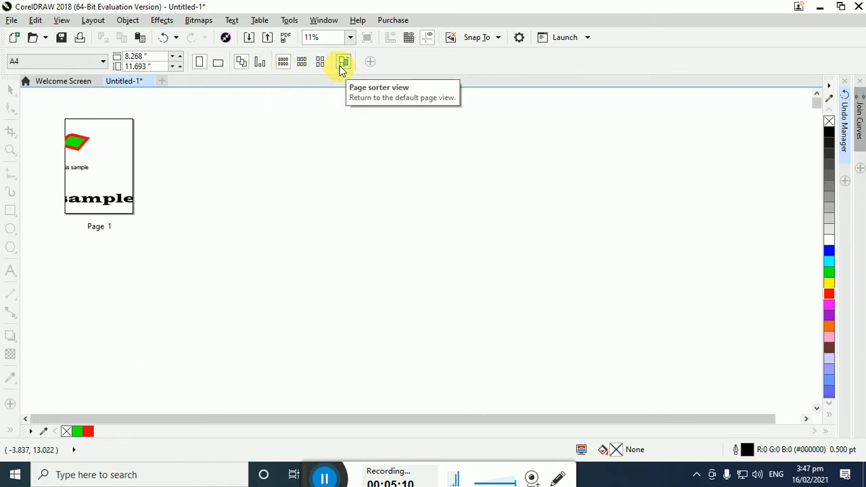
{"action": "left_click", "coordinate": [62, 20]}
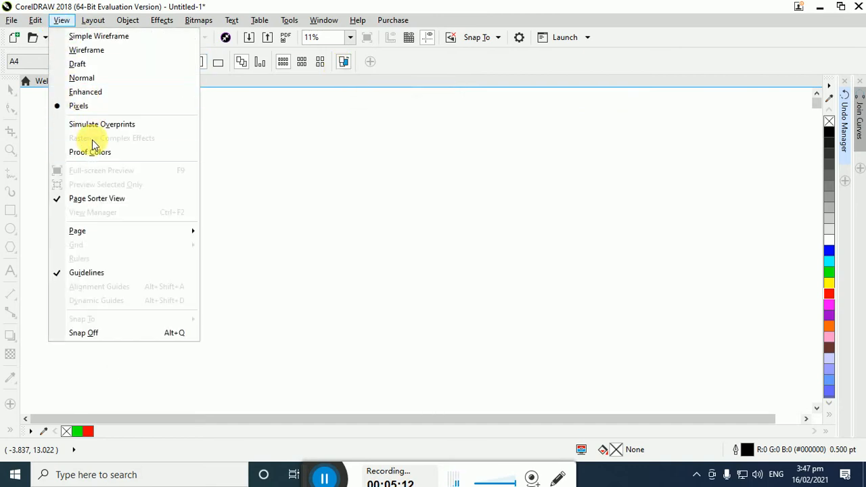
{"action": "left_click", "coordinate": [119, 200]}
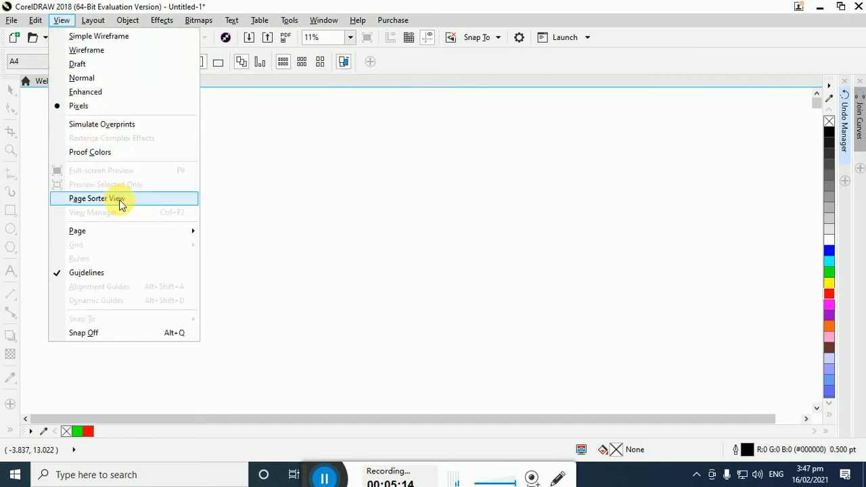
Open the View Manager and close the Join Curves and Undo Manager dockers
{"action": "left_click", "coordinate": [62, 21]}
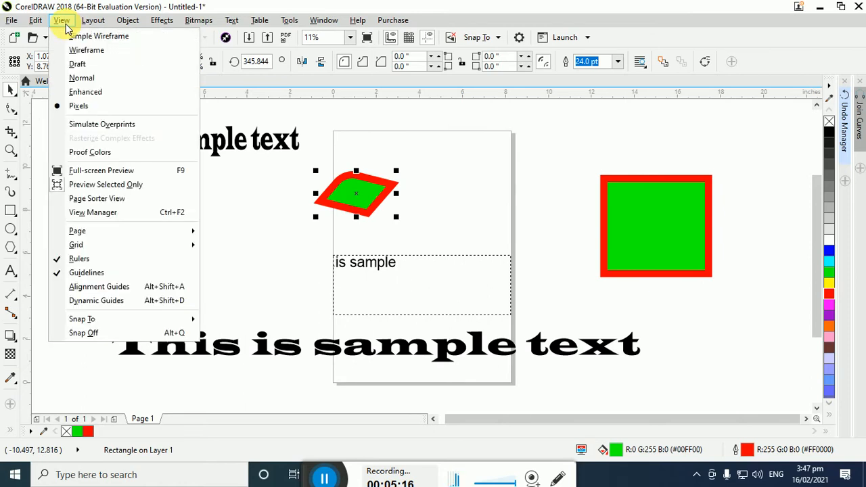
{"action": "mouse_move", "coordinate": [122, 228]}
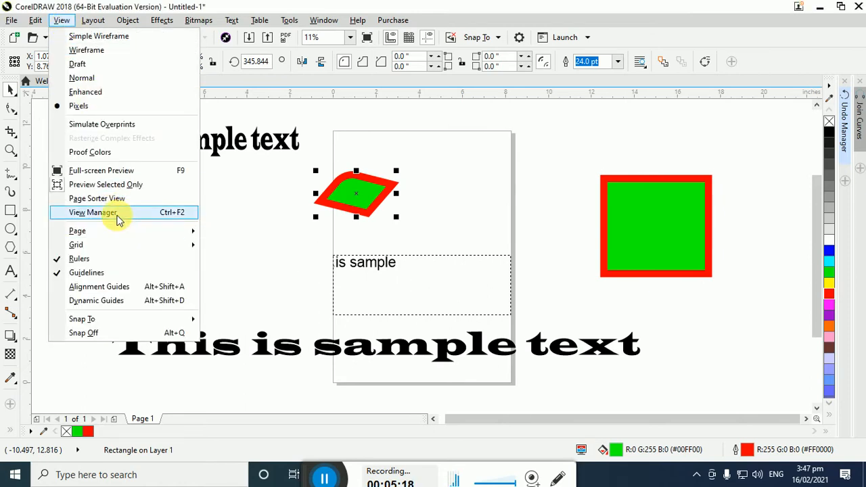
{"action": "left_click", "coordinate": [92, 213]}
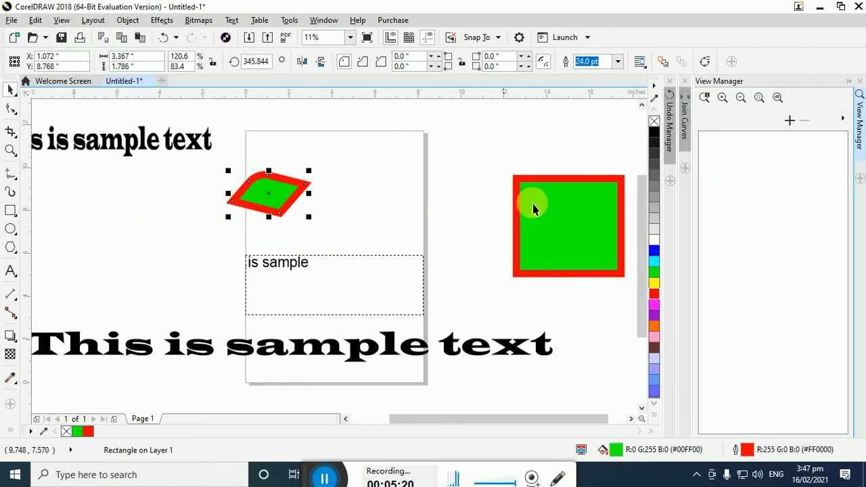
{"action": "left_click", "coordinate": [686, 81]}
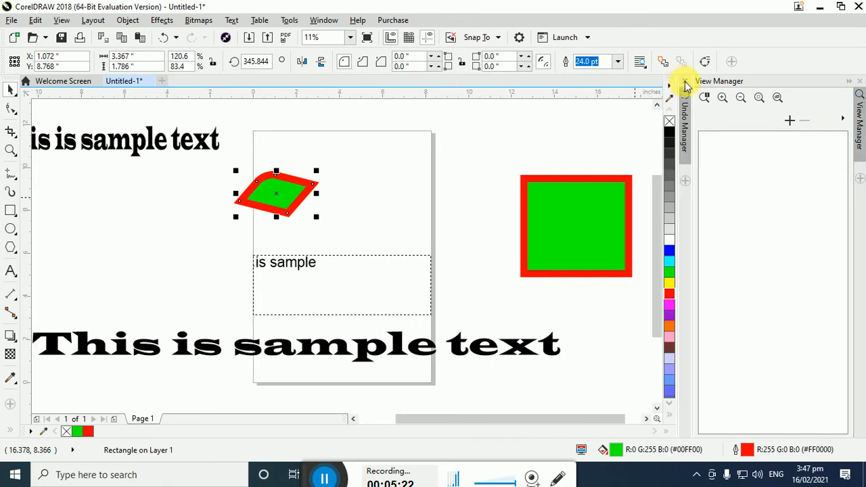
{"action": "left_click", "coordinate": [686, 82]}
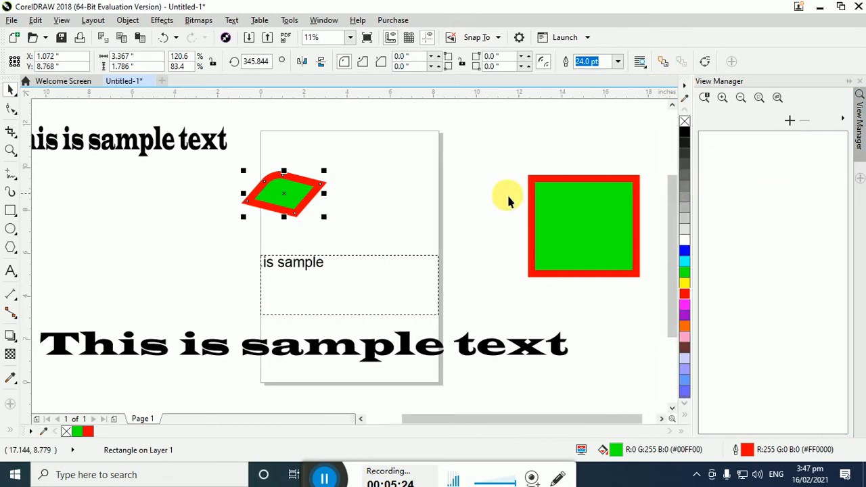
{"action": "left_click", "coordinate": [446, 202]}
{"action": "left_click", "coordinate": [317, 207]}
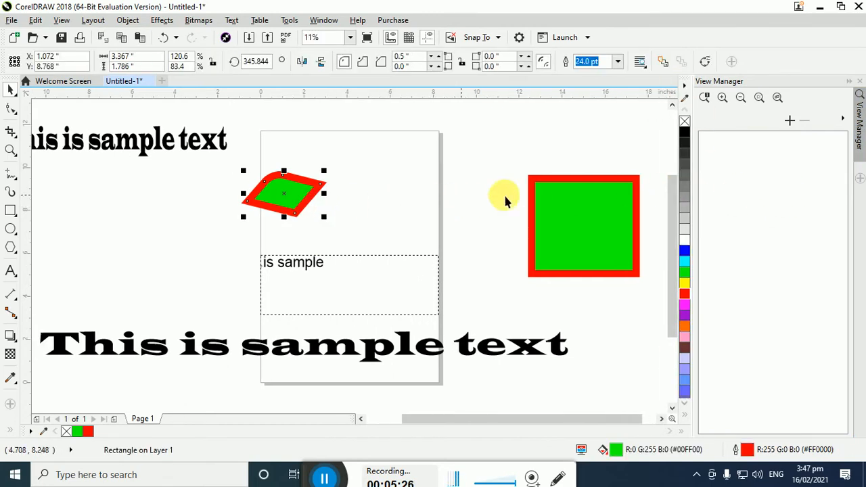
Save the current view of the drawing in the View Manager with the name Full Page
{"action": "left_click", "coordinate": [790, 120]}
{"action": "left_click", "coordinate": [775, 141]}
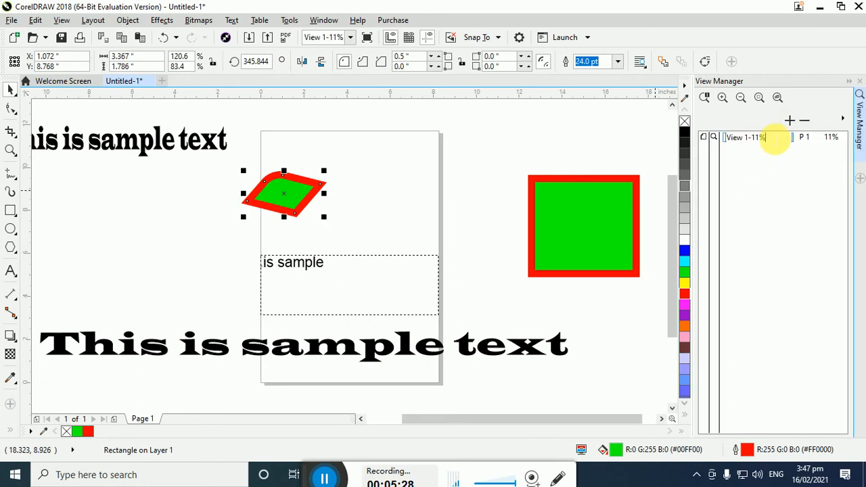
{"action": "left_click", "coordinate": [776, 141]}
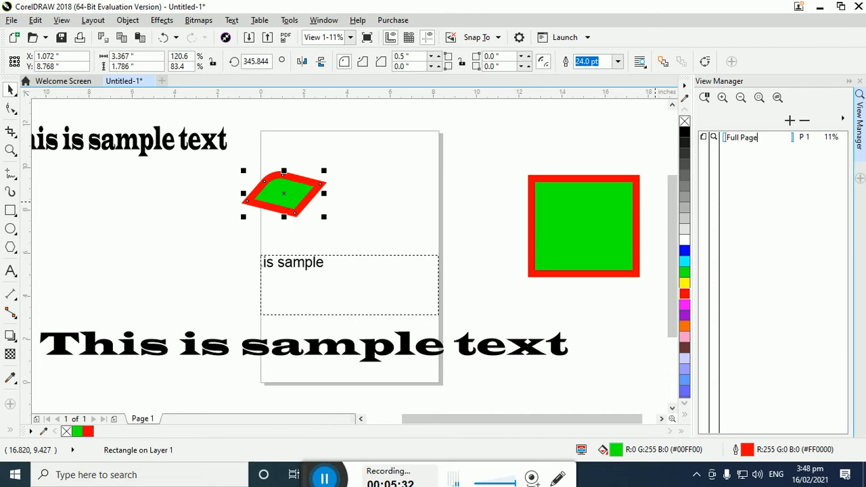
{"action": "key", "text": "Return"}
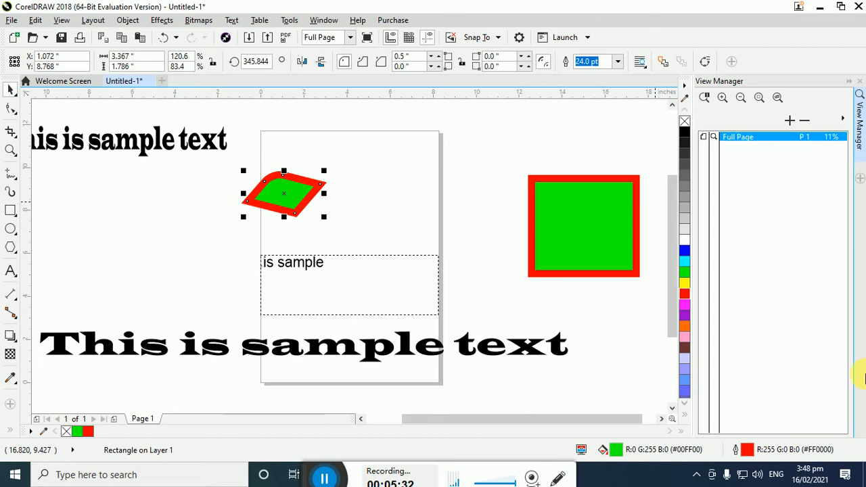
Add a second saved view, zoom in around the page, recall that view and try to rename it
{"action": "left_click", "coordinate": [790, 120]}
{"action": "scroll", "coordinate": [293, 292], "scroll_direction": "left", "scroll_amount": 3}
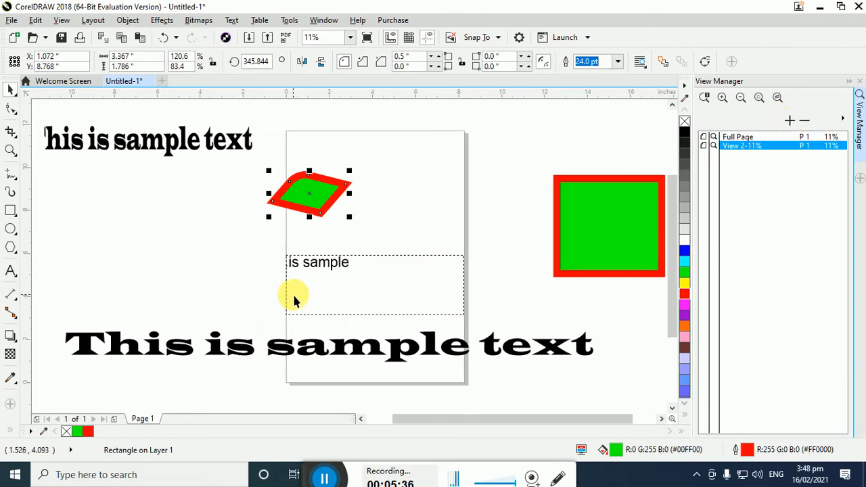
{"action": "scroll", "coordinate": [450, 286], "scroll_direction": "up", "scroll_amount": 5}
{"action": "scroll", "coordinate": [449, 286], "scroll_direction": "down", "scroll_amount": 3}
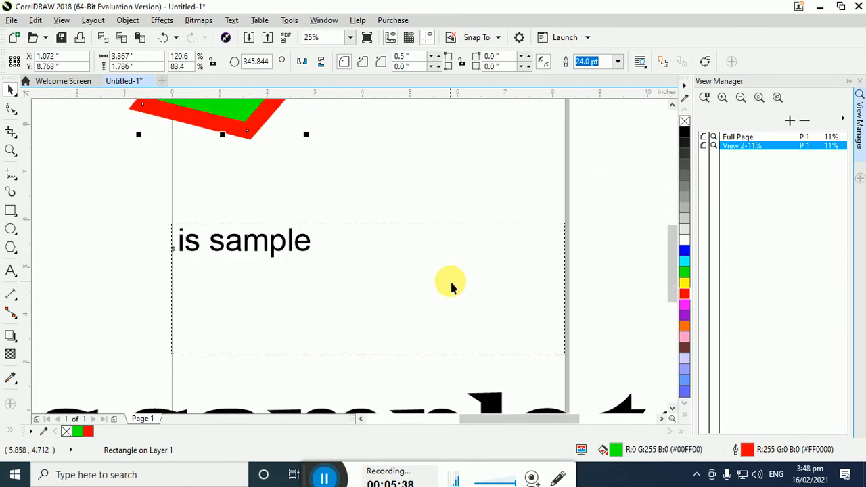
{"action": "left_click_drag", "start_coordinate": [672, 270], "coordinate": [672, 228]}
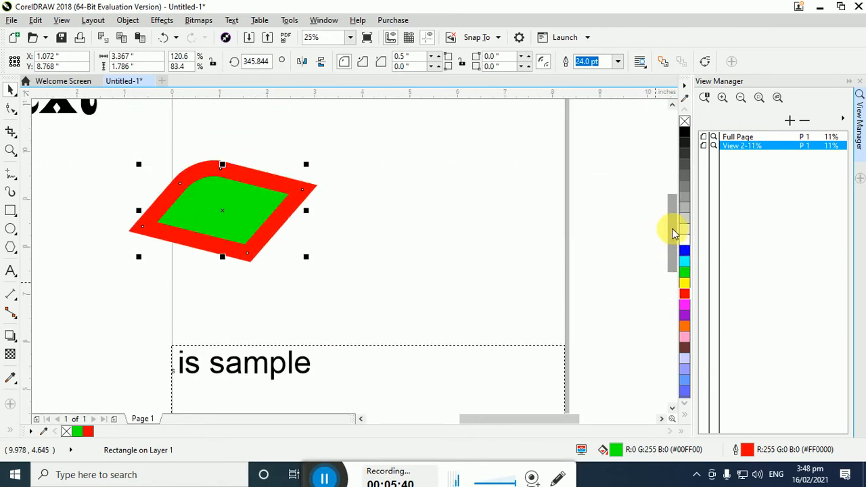
{"action": "left_click", "coordinate": [750, 146]}
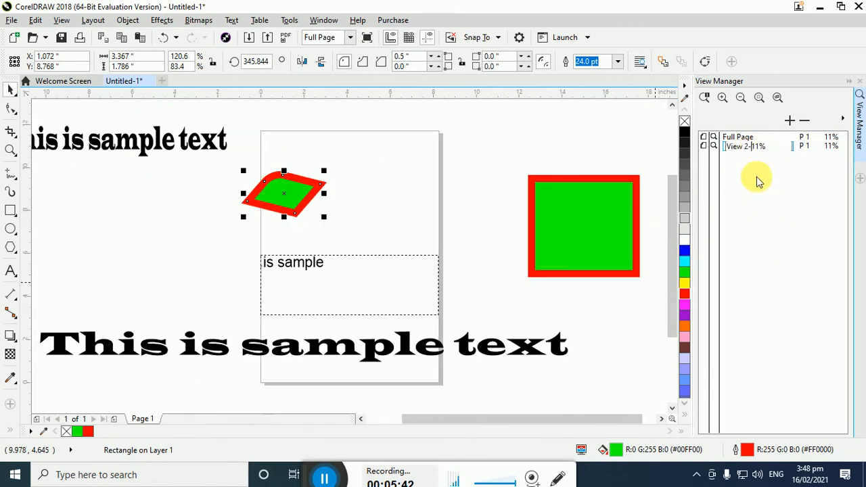
{"action": "left_click", "coordinate": [771, 147]}
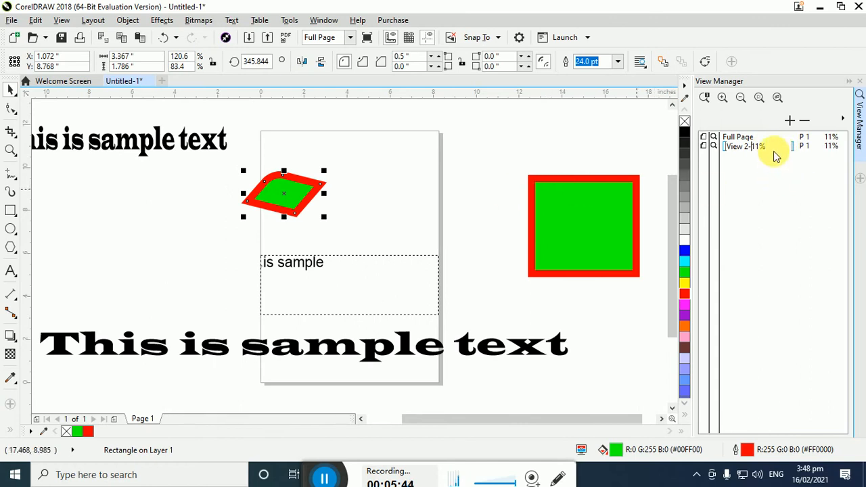
{"action": "left_click", "coordinate": [773, 151]}
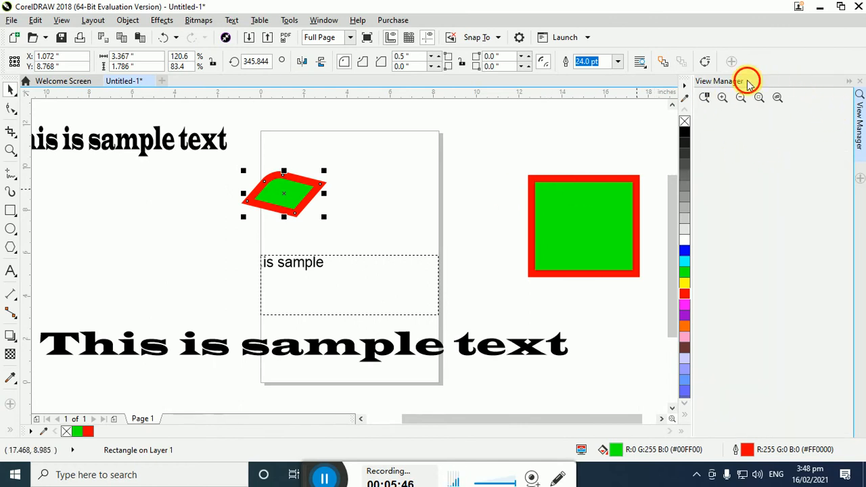
Zoom to fit all objects and bring back the View Manager's list of saved views
{"action": "left_click", "coordinate": [777, 98]}
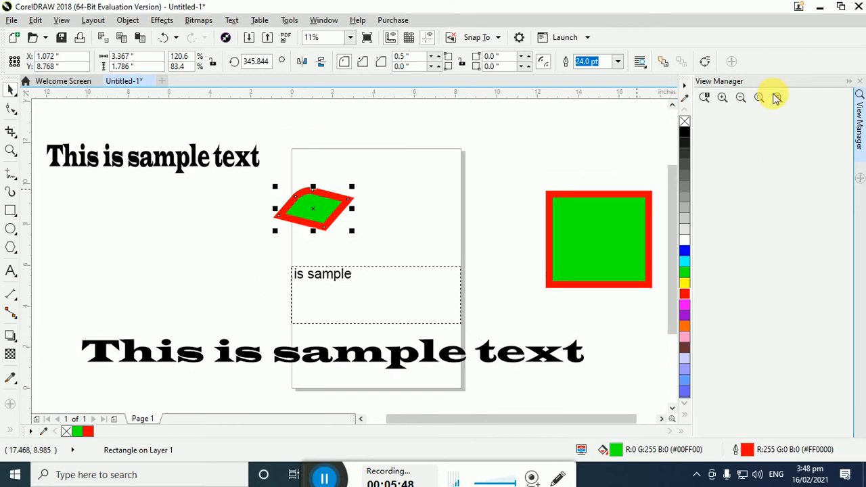
{"action": "left_click", "coordinate": [859, 123]}
{"action": "left_click", "coordinate": [859, 123]}
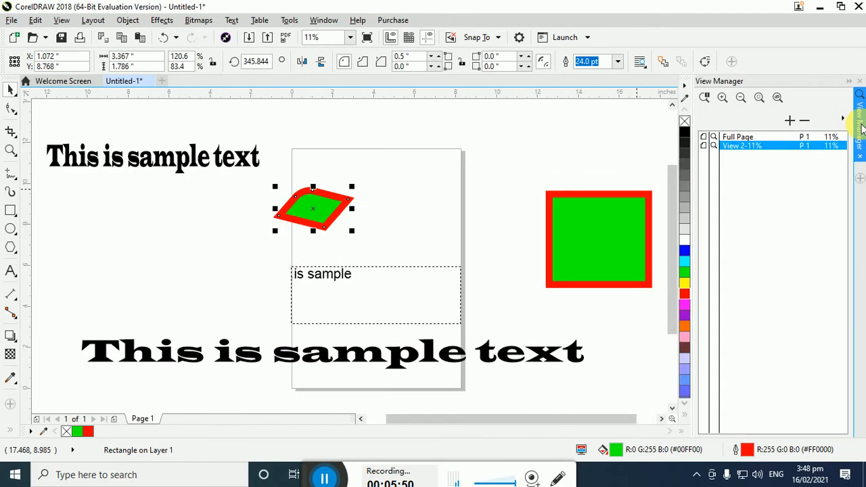
Undo the accidental deletion of the green parallelogram and delete the second saved view instead
{"action": "key", "text": "Delete"}
{"action": "left_click", "coordinate": [745, 146]}
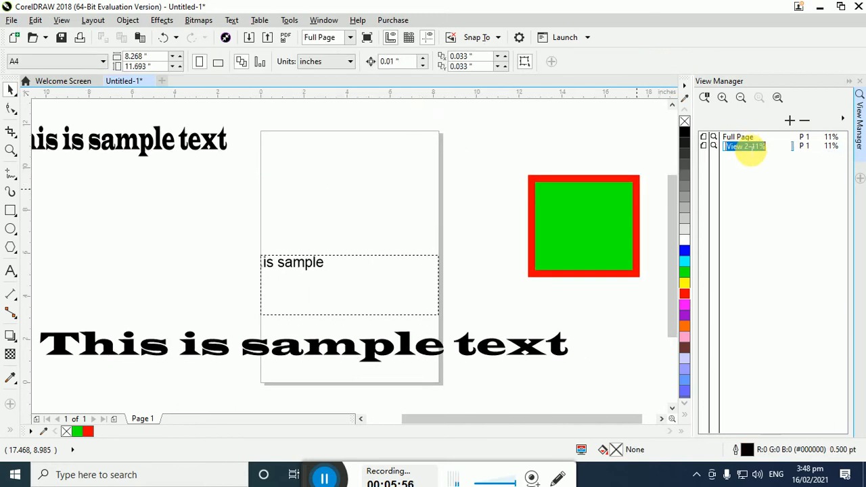
{"action": "key", "text": "ctrl+z"}
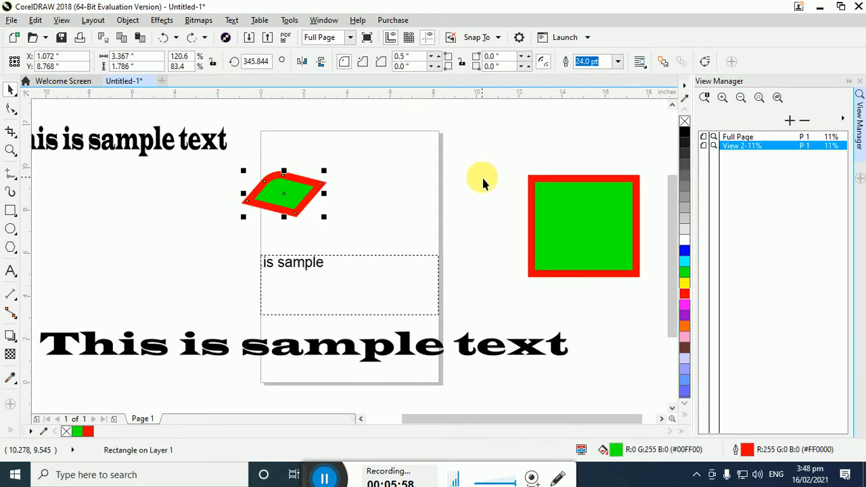
{"action": "left_click", "coordinate": [538, 166]}
{"action": "left_click", "coordinate": [805, 122]}
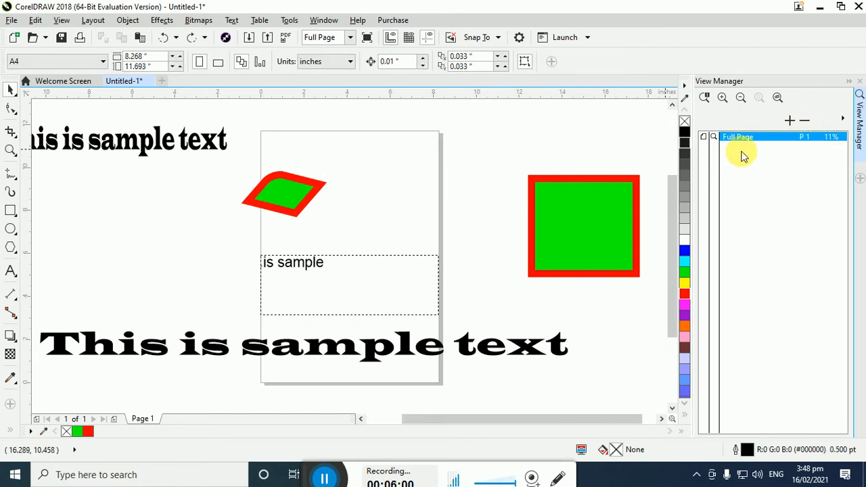
Zoom in on the green parallelogram and save that view with the name DimandObject
{"action": "left_click", "coordinate": [308, 213]}
{"action": "left_click", "coordinate": [215, 174]}
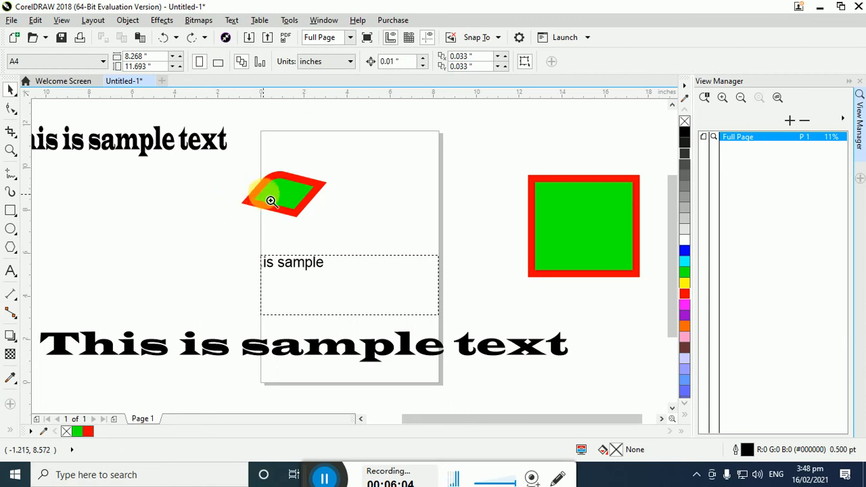
{"action": "left_click_drag", "start_coordinate": [232, 163], "coordinate": [353, 244]}
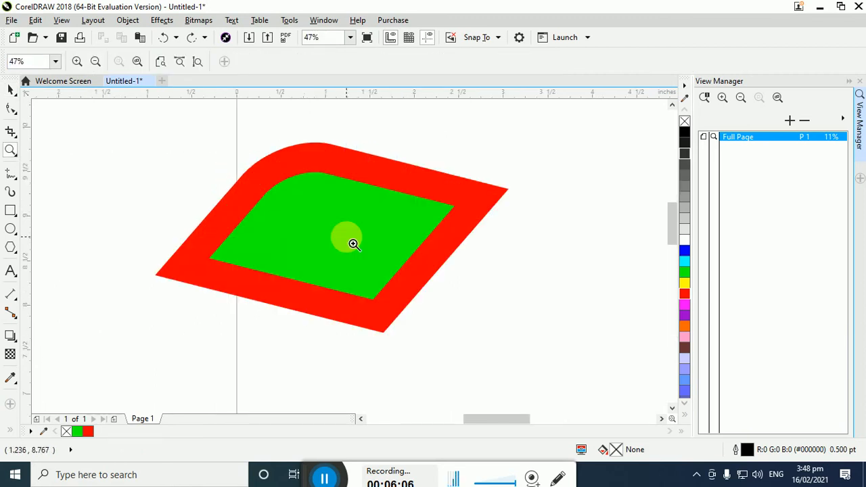
{"action": "left_click", "coordinate": [790, 119]}
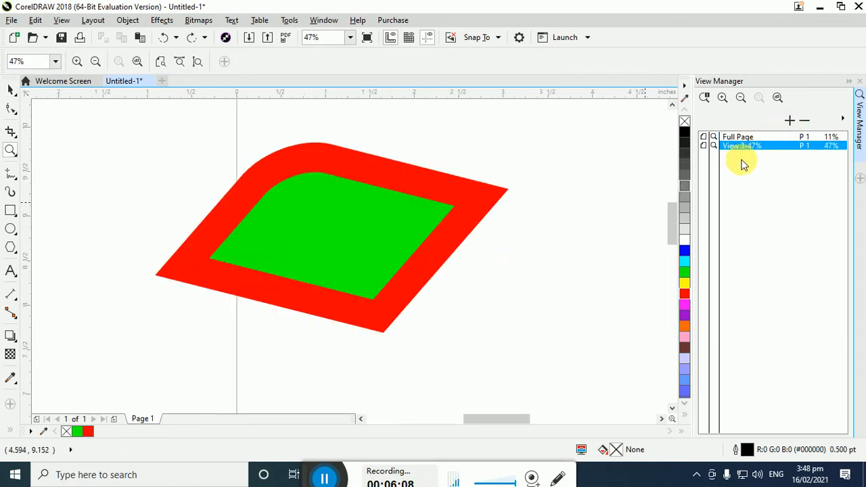
{"action": "left_click", "coordinate": [753, 148]}
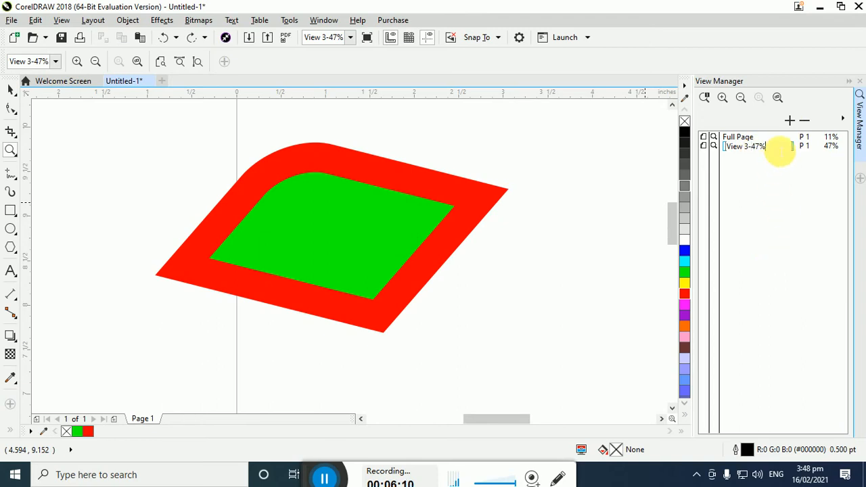
{"action": "type", "text": "DimandO"}
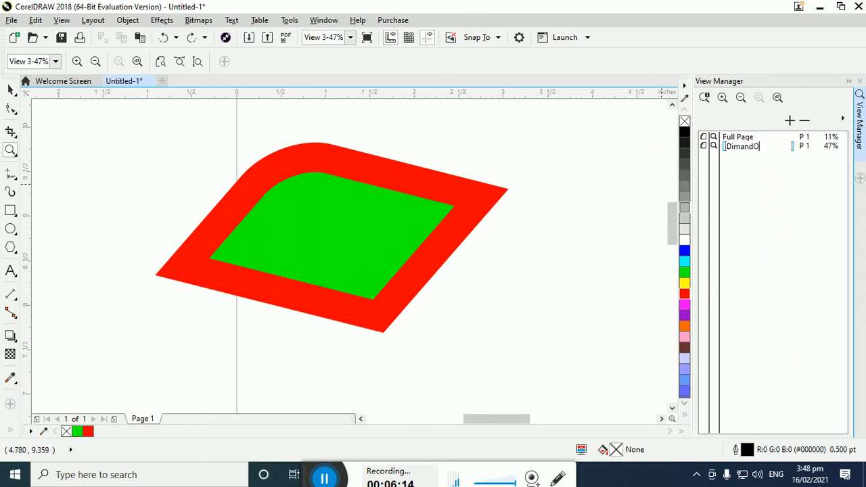
{"action": "type", "text": "bject"}
{"action": "key", "text": "Return"}
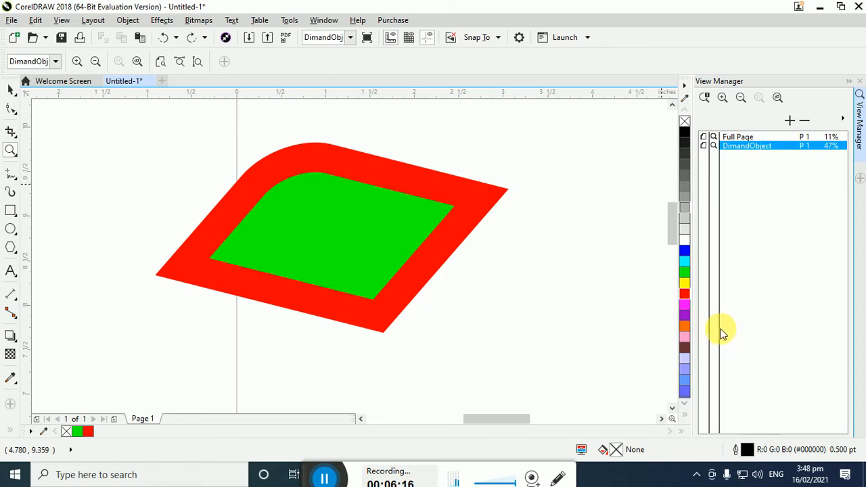
Zoom to the selected wide sample text across the bottom of the page and save that view as Text Object
{"action": "left_click_drag", "start_coordinate": [672, 226], "coordinate": [665, 309]}
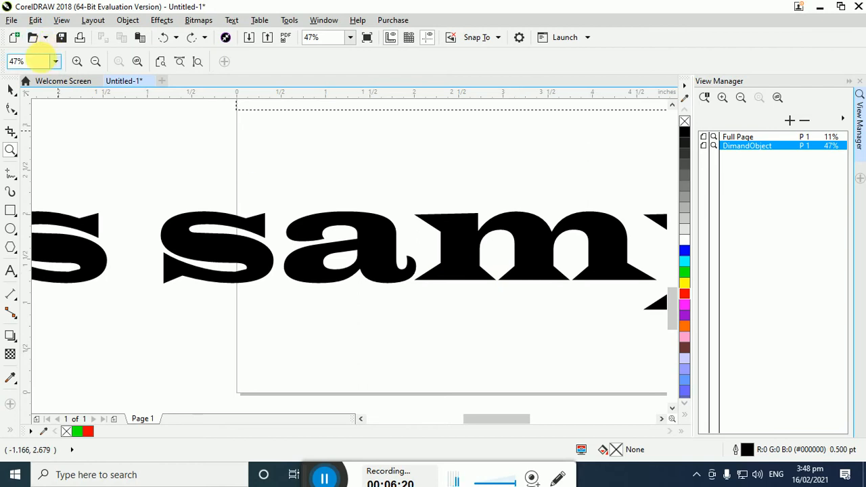
{"action": "left_click", "coordinate": [11, 88]}
{"action": "left_click", "coordinate": [207, 252]}
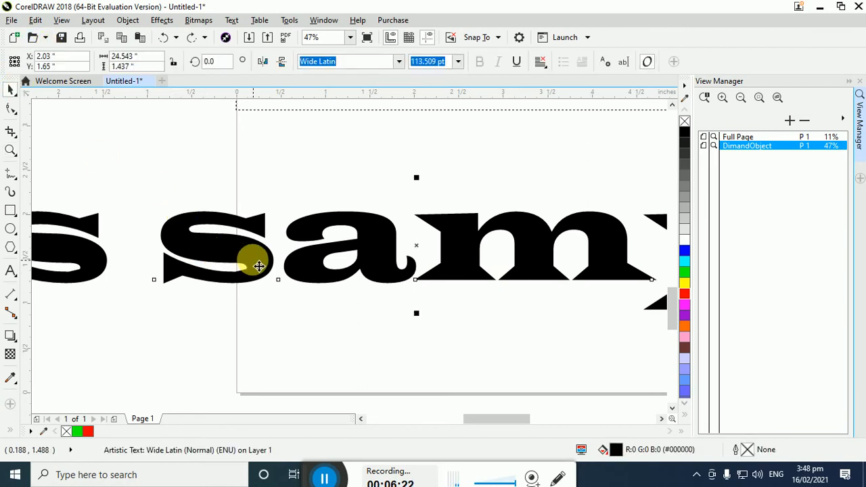
{"action": "key", "text": "shift+F4"}
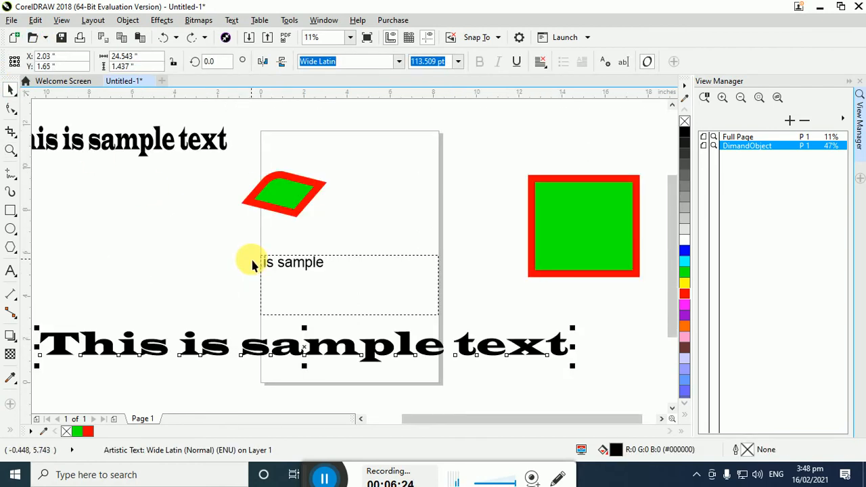
{"action": "key", "text": "shift+F2"}
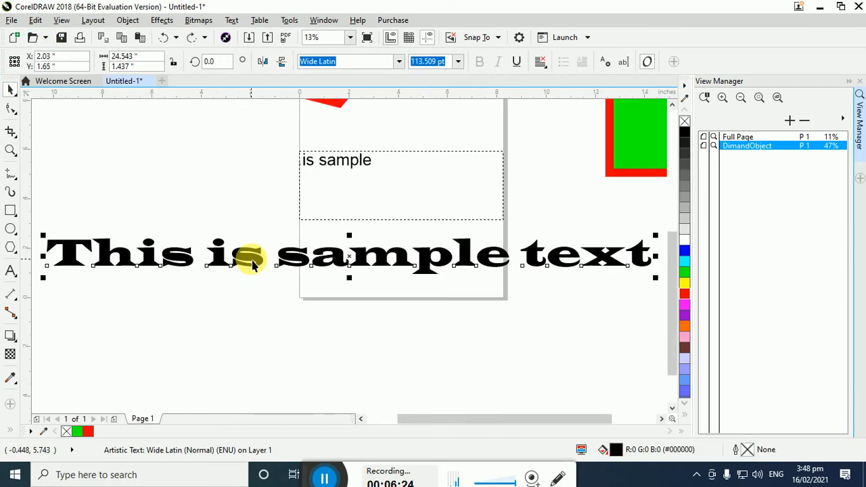
{"action": "left_click", "coordinate": [790, 120]}
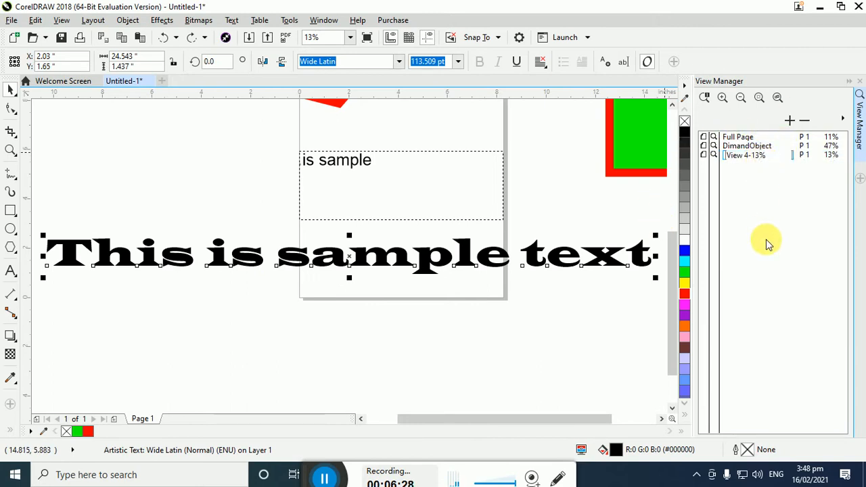
{"action": "type", "text": "Tex"}
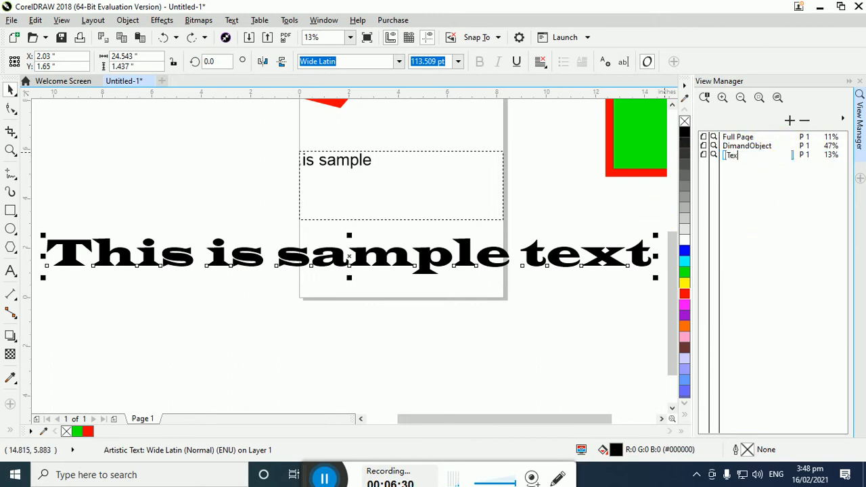
{"action": "type", "text": "t Object"}
{"action": "key", "text": "Return"}
Switch repeatedly between the Full Page, DimandObject and Text Object saved views, ending on Text Object
{"action": "left_click", "coordinate": [751, 139]}
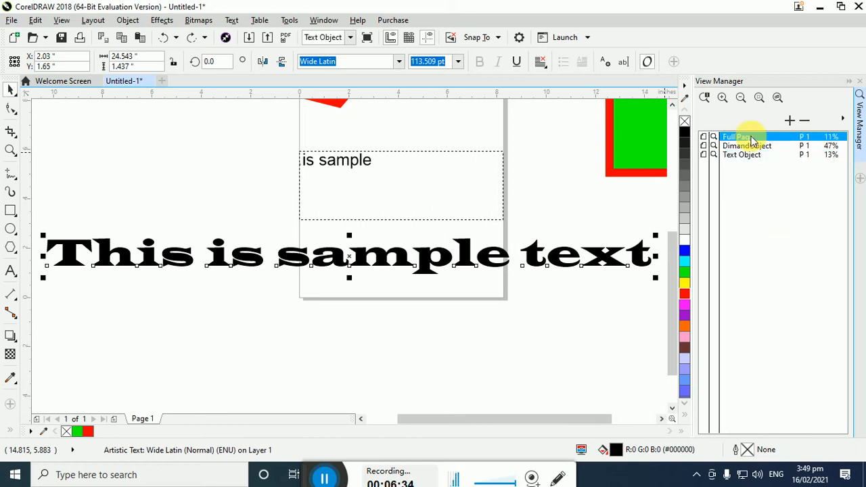
{"action": "left_click", "coordinate": [751, 146]}
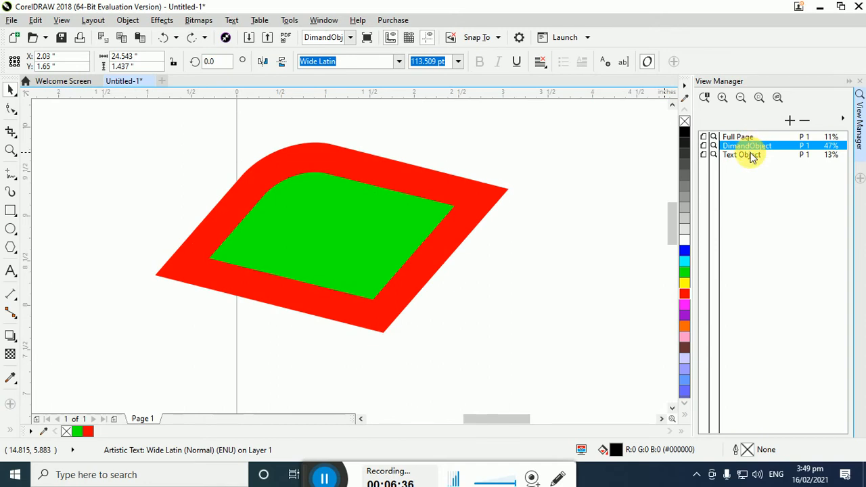
{"action": "left_click", "coordinate": [749, 155]}
{"action": "left_click", "coordinate": [748, 146]}
{"action": "left_click", "coordinate": [744, 137]}
{"action": "left_click", "coordinate": [750, 147]}
{"action": "left_click", "coordinate": [752, 155]}
{"action": "left_click", "coordinate": [744, 138]}
{"action": "left_click", "coordinate": [749, 147]}
{"action": "left_click", "coordinate": [751, 155]}
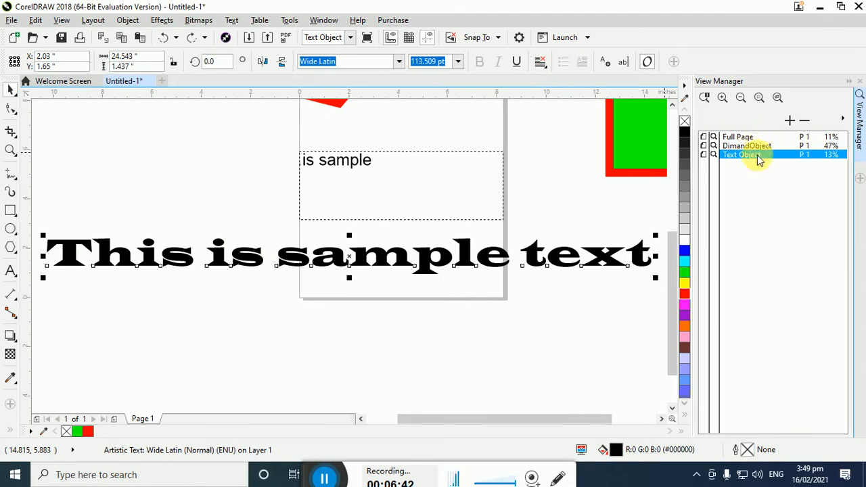
Try the View Manager's zoom tools: zoom in, zoom out, zoom to the selected text and zoom to all objects
{"action": "left_click", "coordinate": [723, 99]}
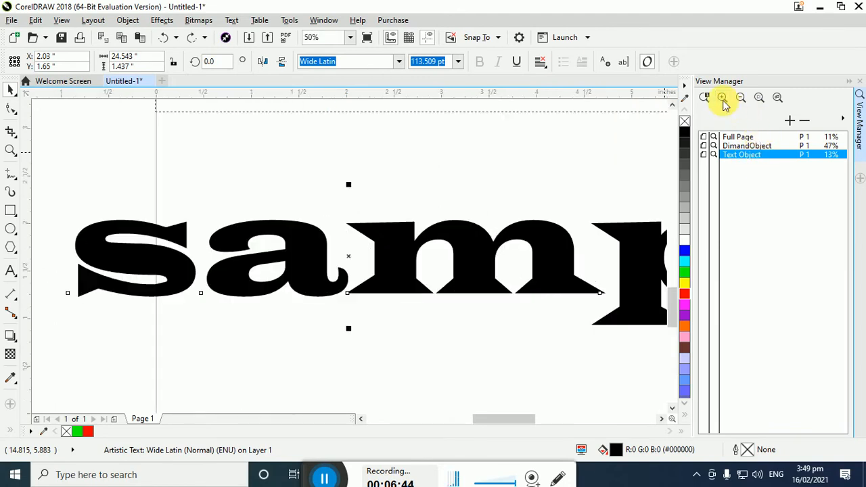
{"action": "left_click", "coordinate": [741, 99]}
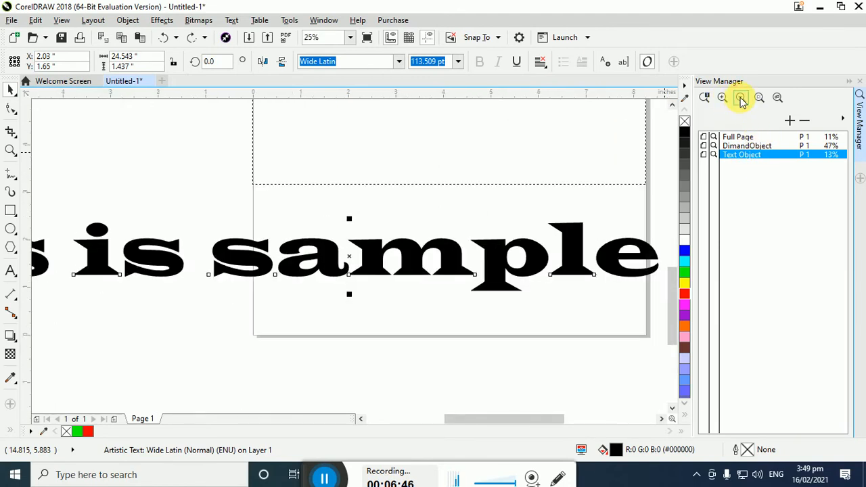
{"action": "left_click", "coordinate": [741, 99]}
{"action": "left_click", "coordinate": [761, 100]}
{"action": "left_click", "coordinate": [778, 99]}
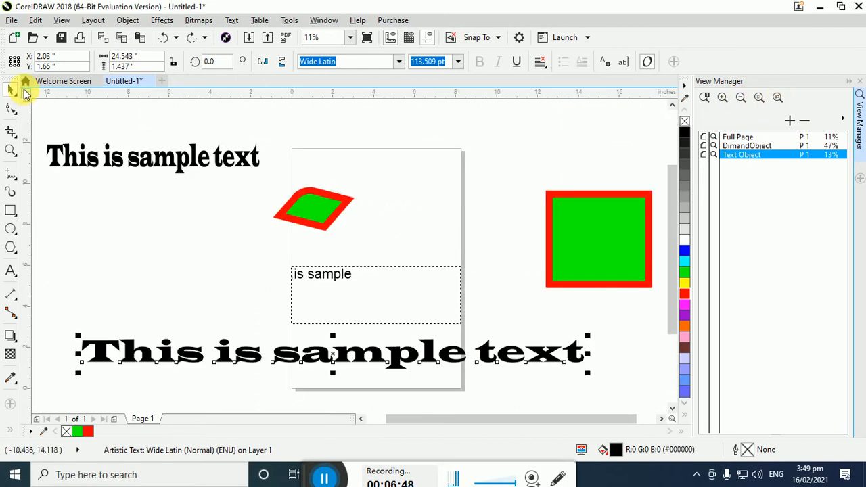
Activate the Zoom tool and examine the View Manager's options for saved views without choosing one
{"action": "left_click", "coordinate": [11, 153]}
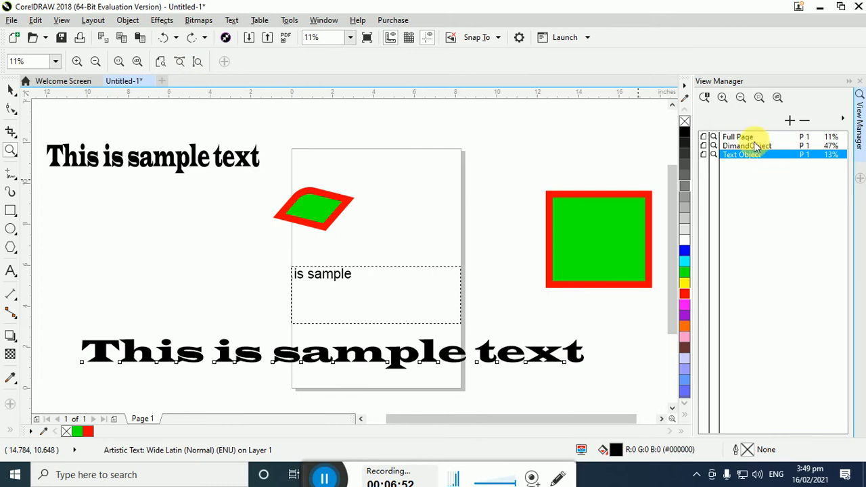
{"action": "left_click", "coordinate": [844, 122]}
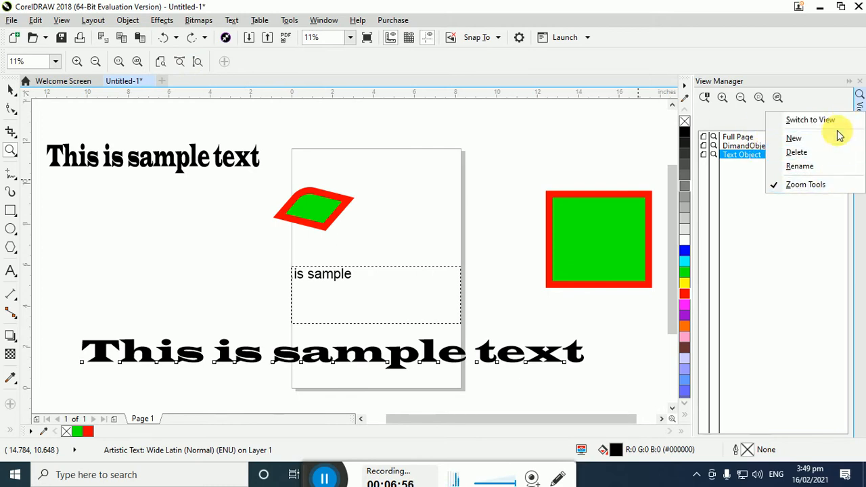
{"action": "left_click", "coordinate": [776, 276]}
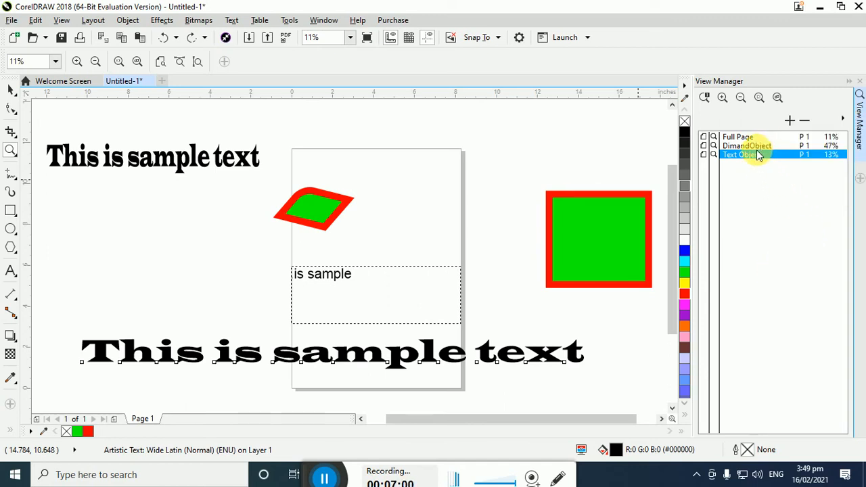
Turn off the page border display
{"action": "left_click", "coordinate": [62, 20]}
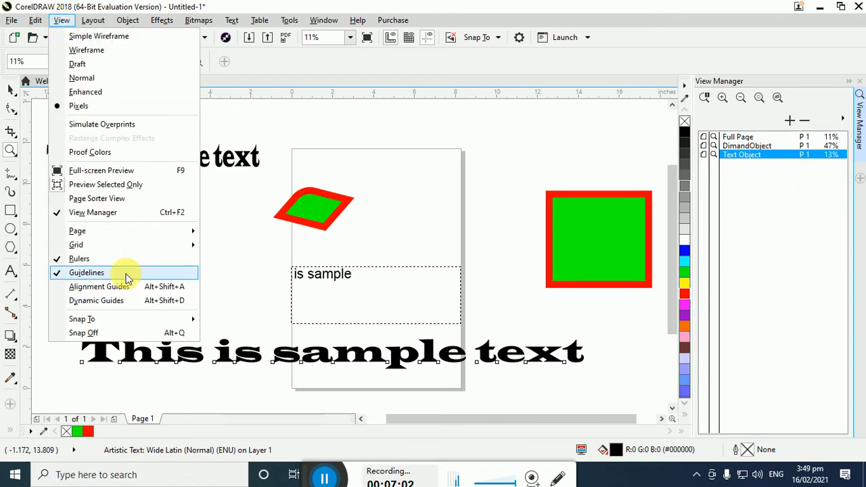
{"action": "mouse_move", "coordinate": [124, 235]}
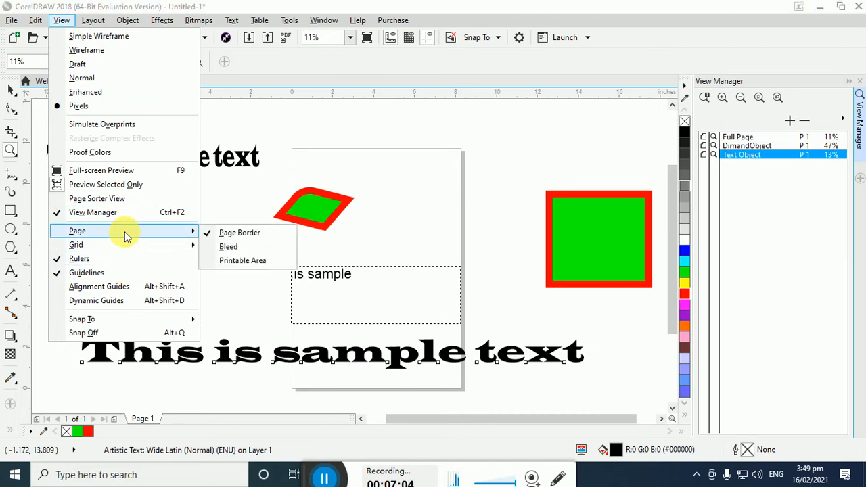
{"action": "left_click", "coordinate": [215, 233]}
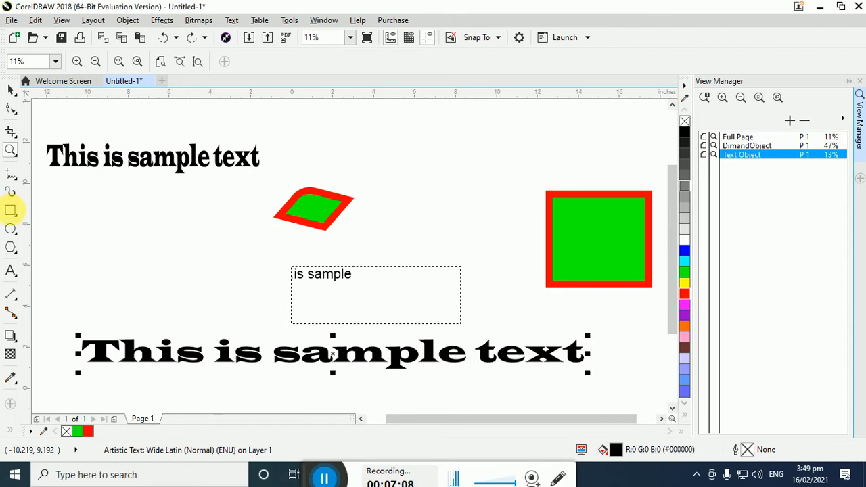
Create a page-sized rectangle over the A4 page and remove it again
{"action": "double_click", "coordinate": [10, 210]}
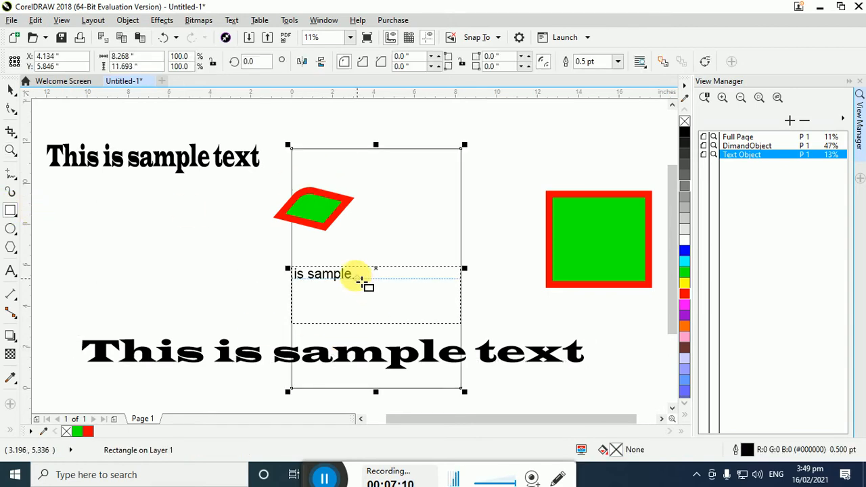
{"action": "left_click", "coordinate": [10, 90]}
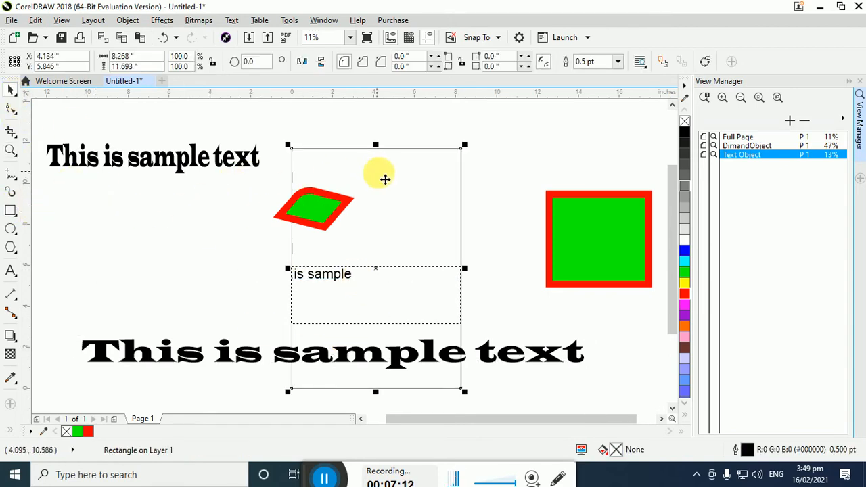
{"action": "left_click", "coordinate": [436, 200]}
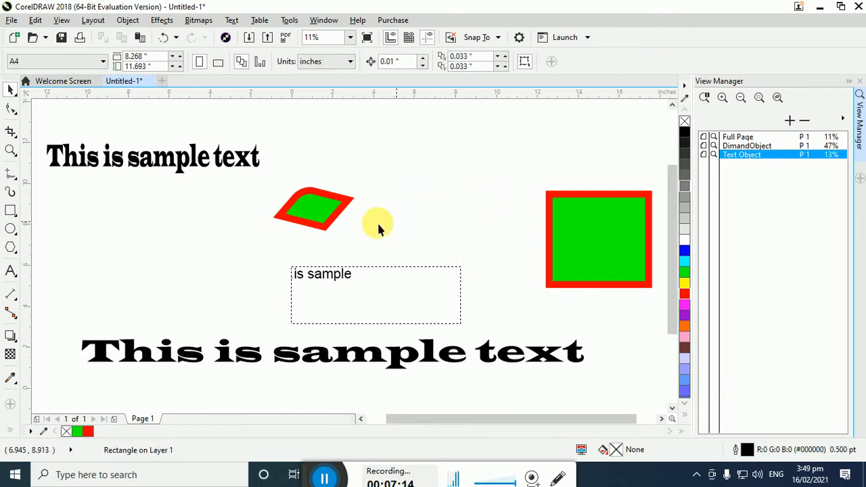
Turn the page border display back on
{"action": "left_click", "coordinate": [61, 20]}
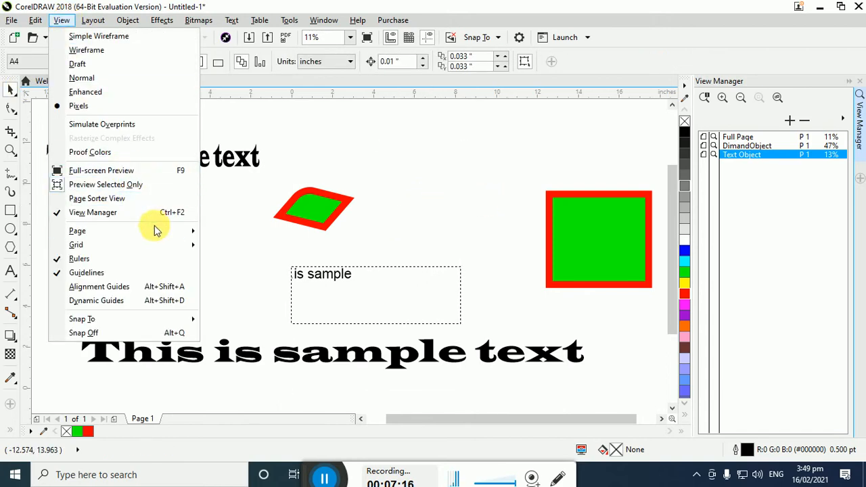
{"action": "mouse_move", "coordinate": [159, 233]}
{"action": "left_click", "coordinate": [217, 231]}
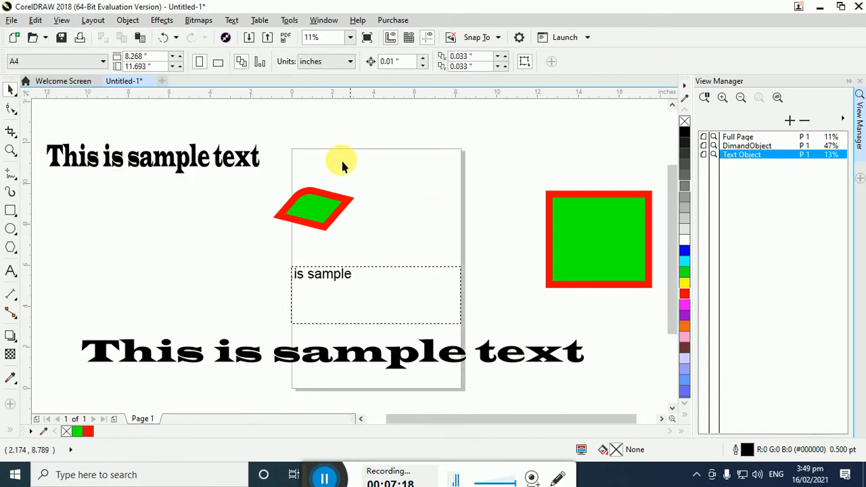
Display the page's bleed and printable area outlines
{"action": "left_click", "coordinate": [62, 19]}
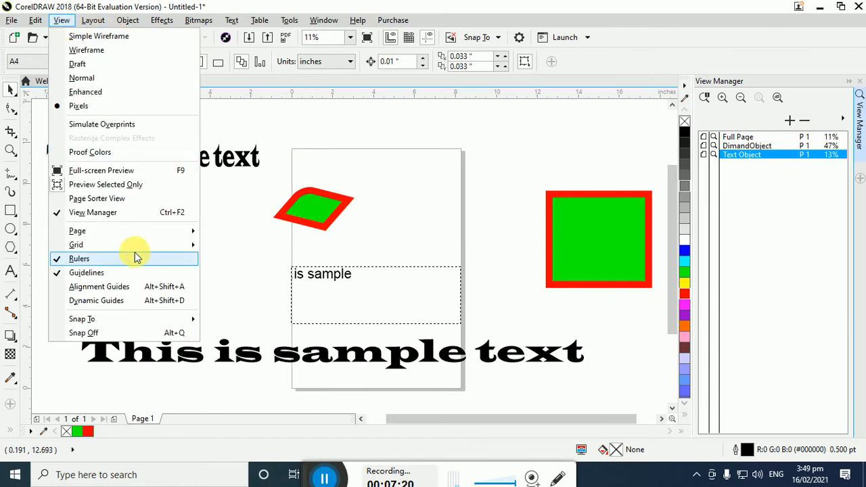
{"action": "mouse_move", "coordinate": [136, 235]}
{"action": "left_click", "coordinate": [230, 246]}
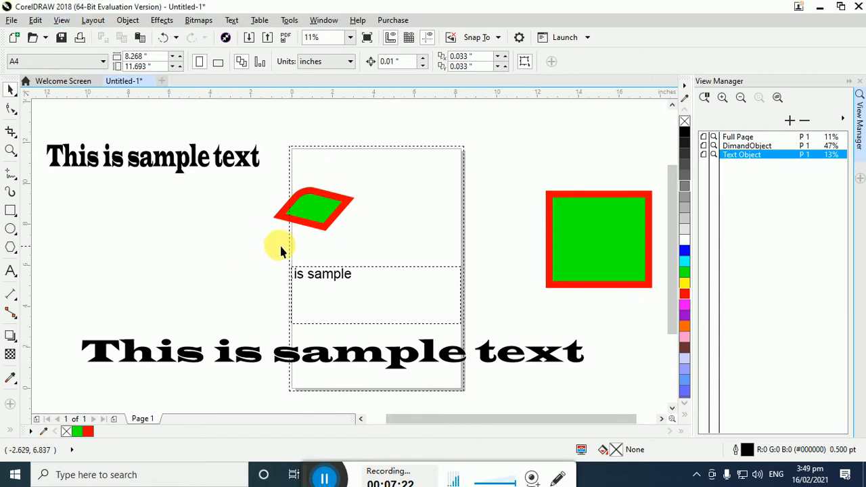
{"action": "left_click", "coordinate": [61, 20]}
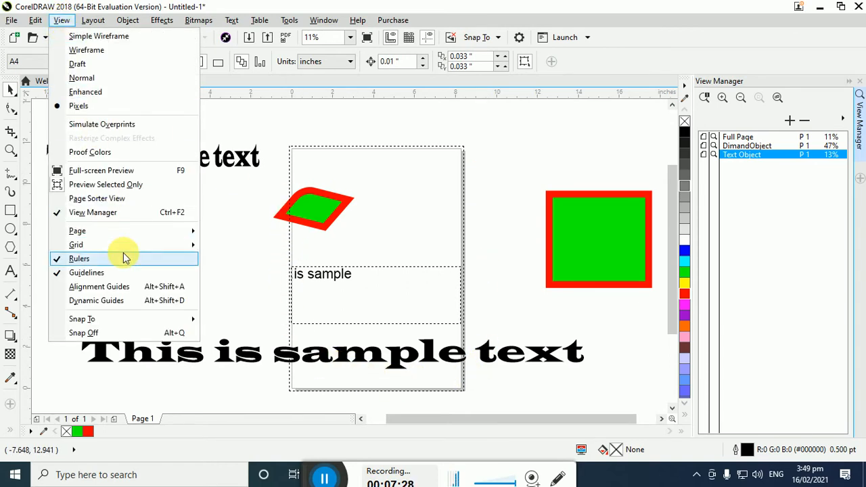
{"action": "mouse_move", "coordinate": [129, 230]}
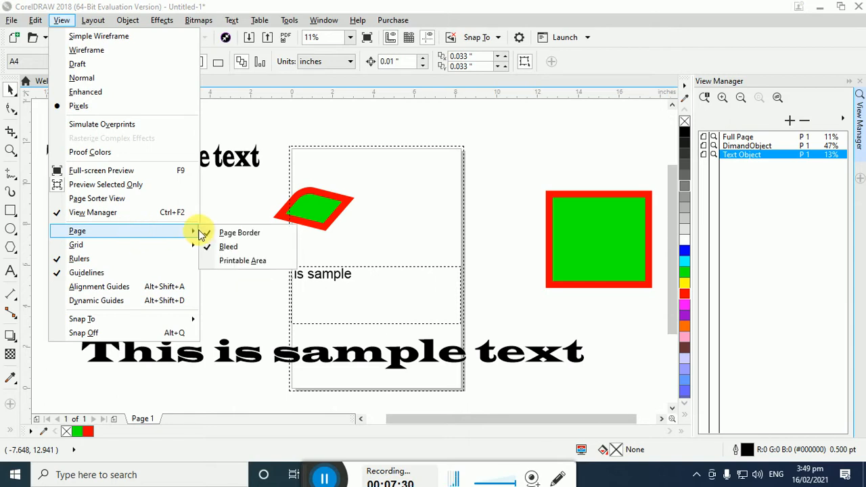
{"action": "left_click", "coordinate": [252, 261]}
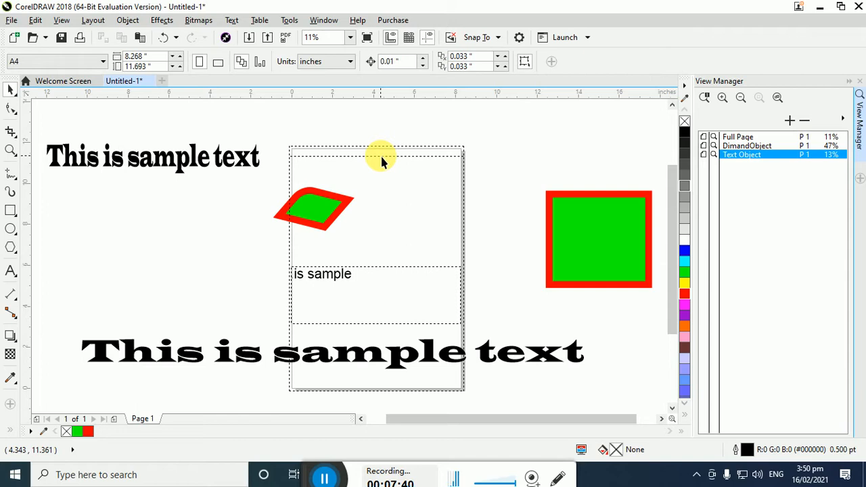
Hide the bleed and printable area outlines around the page
{"action": "left_click", "coordinate": [61, 20]}
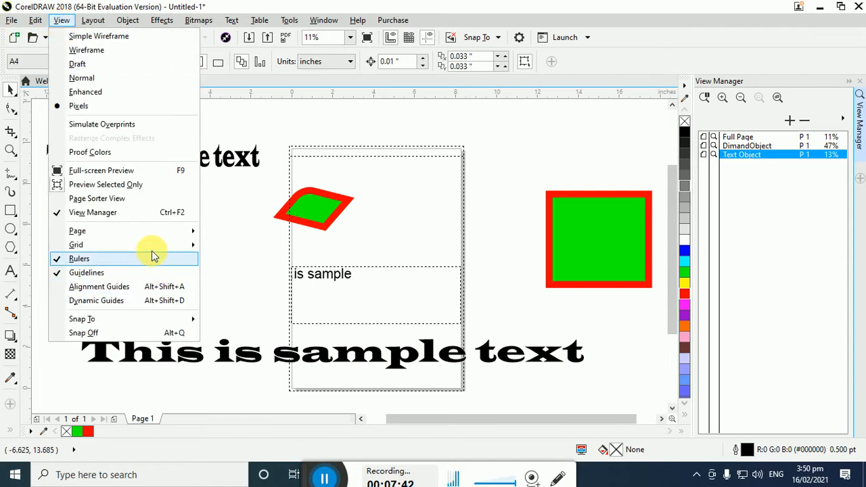
{"action": "mouse_move", "coordinate": [163, 238]}
{"action": "left_click", "coordinate": [214, 248]}
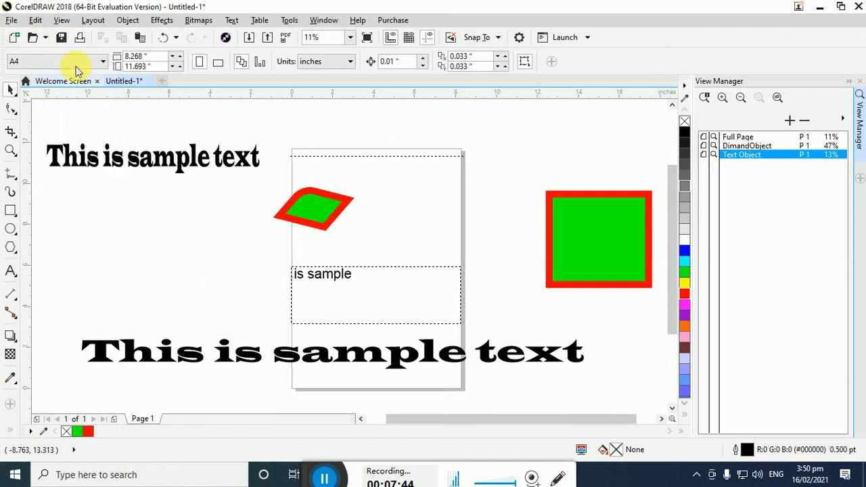
{"action": "left_click", "coordinate": [61, 19]}
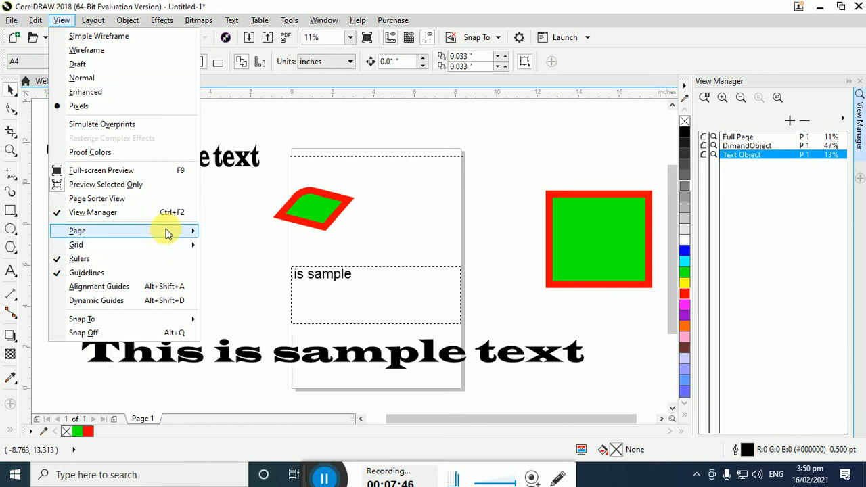
{"action": "mouse_move", "coordinate": [191, 232]}
{"action": "left_click", "coordinate": [227, 261]}
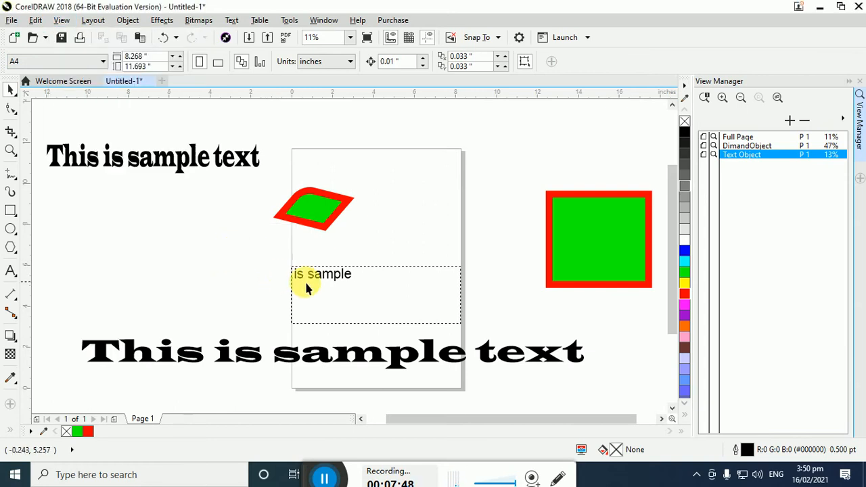
Show the document grid across the drawing window
{"action": "left_click", "coordinate": [63, 22]}
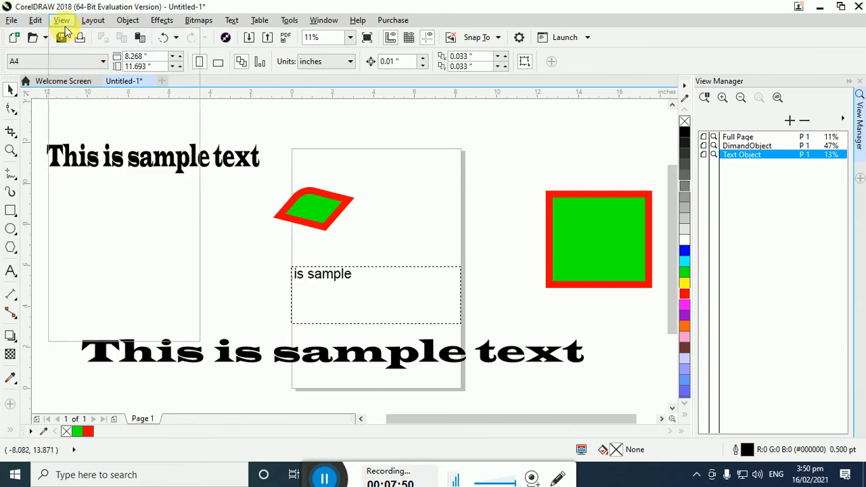
{"action": "mouse_move", "coordinate": [132, 246]}
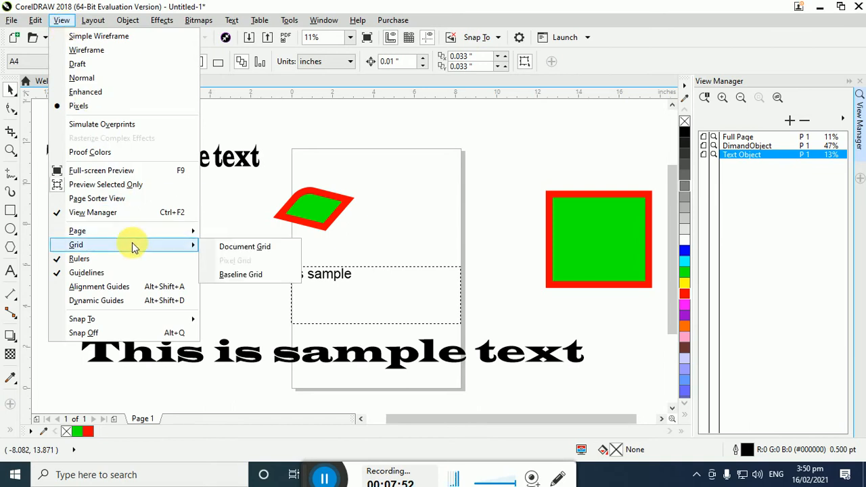
{"action": "left_click", "coordinate": [244, 247]}
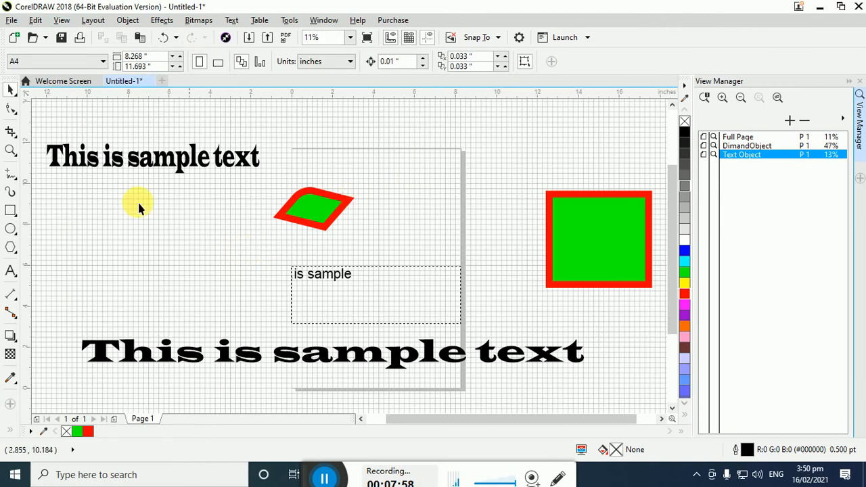
Draw a rectangle about 2.67 by 1.92 inches near the page's upper edge and an ellipse about 2.73 by 1.80 inches below it
{"action": "left_click", "coordinate": [11, 211]}
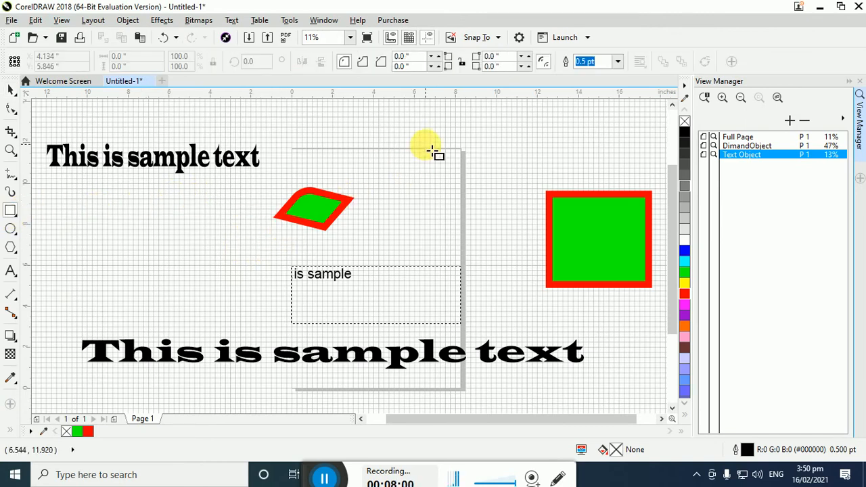
{"action": "left_click_drag", "start_coordinate": [369, 144], "coordinate": [450, 245]}
{"action": "left_click", "coordinate": [11, 229]}
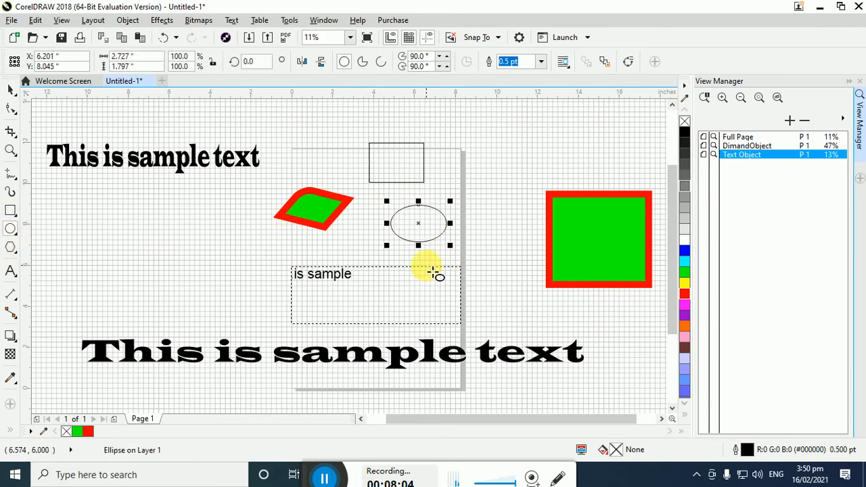
{"action": "left_click", "coordinate": [11, 89]}
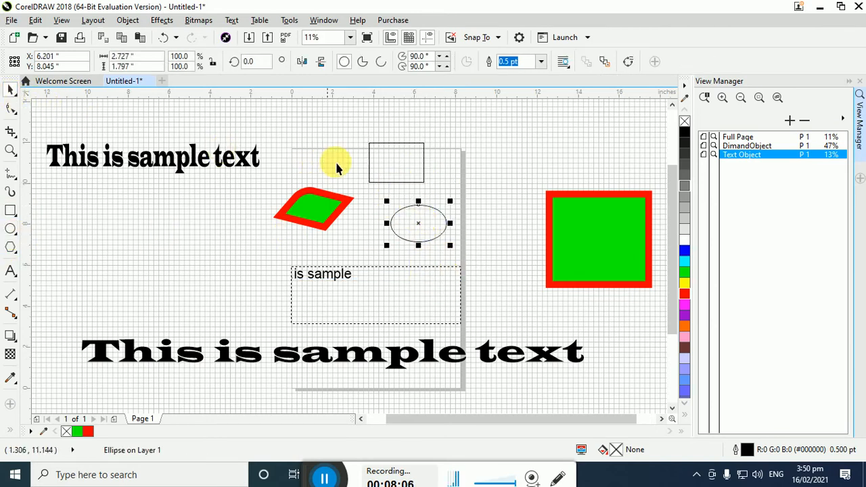
Select the new rectangle and enable snapping to the document grid
{"action": "left_click", "coordinate": [370, 166]}
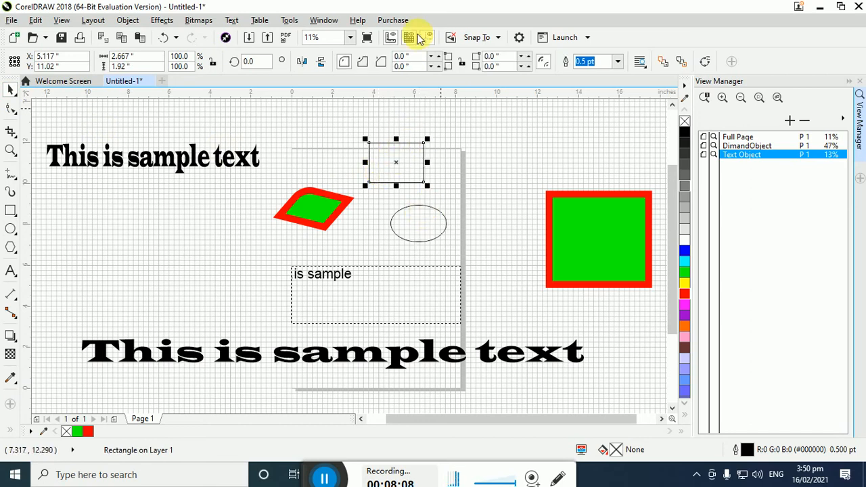
{"action": "left_click", "coordinate": [487, 39]}
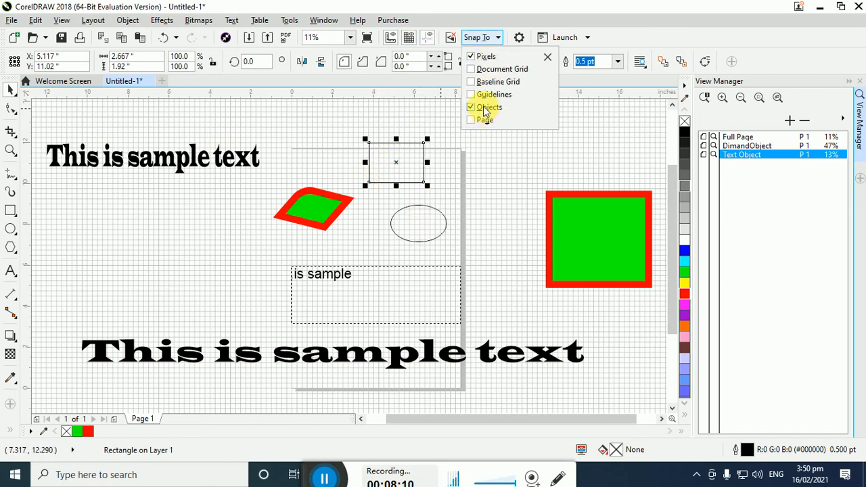
{"action": "left_click", "coordinate": [495, 70]}
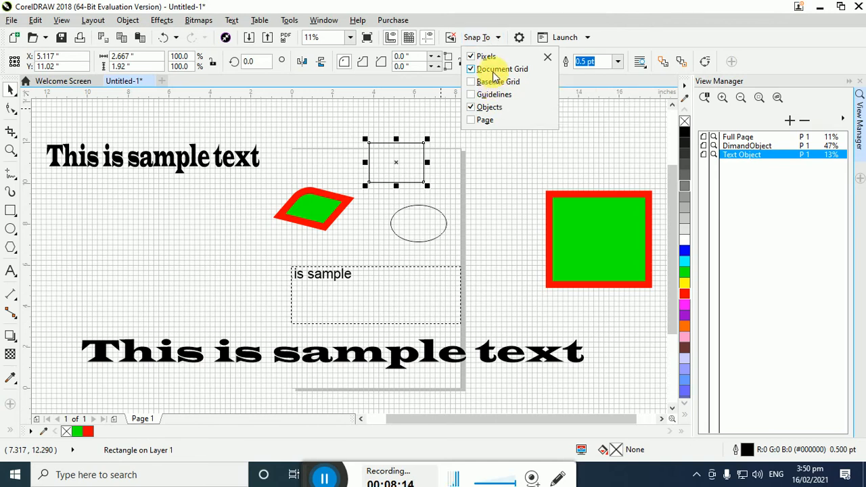
Move the ellipse to about X 6.86, Y 8.18 inches and the small rectangle to about X 6.45, Y 10.52 inches
{"action": "left_click", "coordinate": [437, 218]}
{"action": "left_click", "coordinate": [434, 216]}
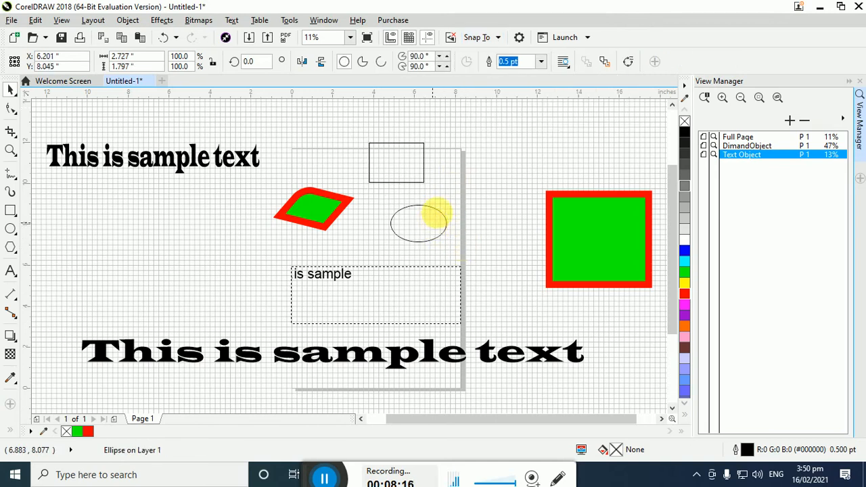
{"action": "mouse_move", "coordinate": [462, 215]}
{"action": "left_mouse_down"}
{"action": "mouse_move", "coordinate": [461, 206]}
{"action": "mouse_move", "coordinate": [449, 224]}
{"action": "left_mouse_up"}
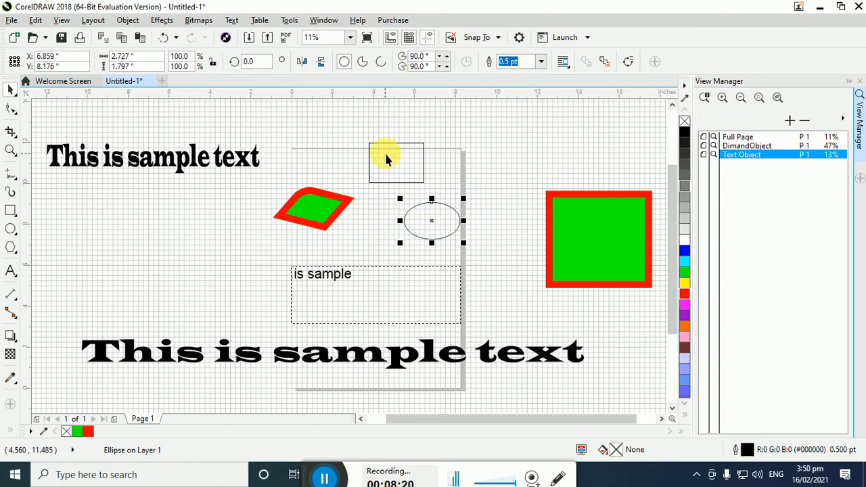
{"action": "left_click_drag", "start_coordinate": [384, 152], "coordinate": [410, 162]}
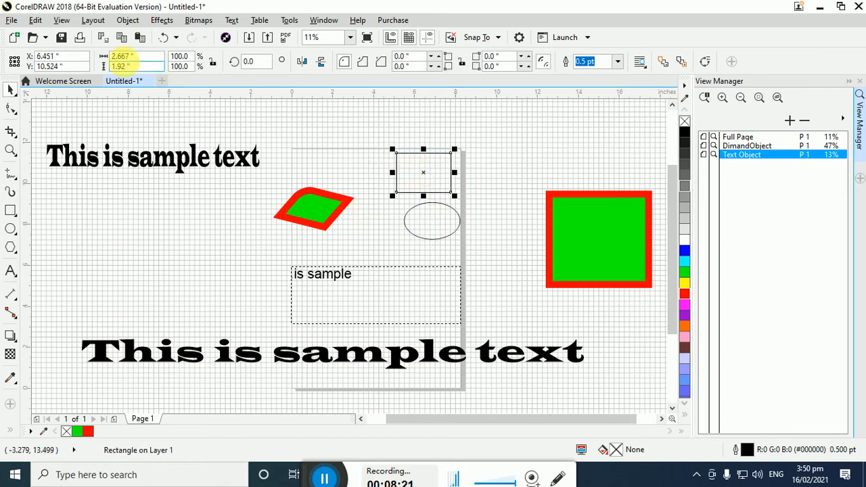
Hide the document grid
{"action": "left_click", "coordinate": [61, 20]}
{"action": "mouse_move", "coordinate": [113, 246]}
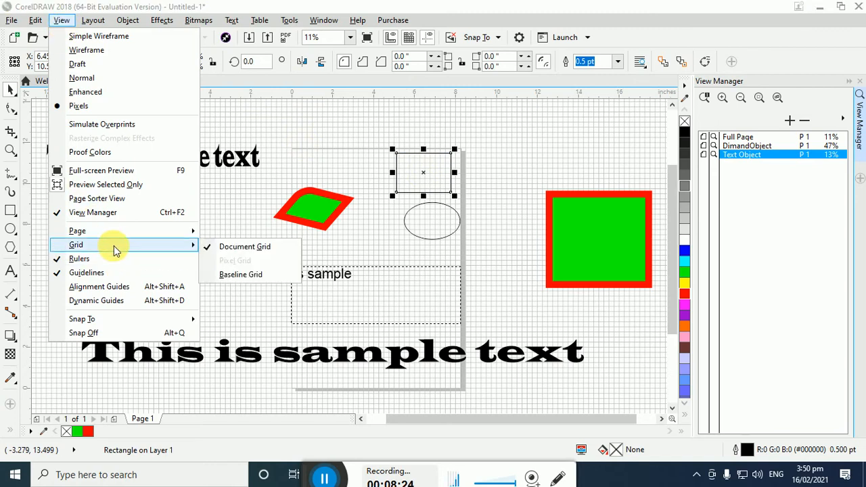
{"action": "left_click", "coordinate": [229, 248]}
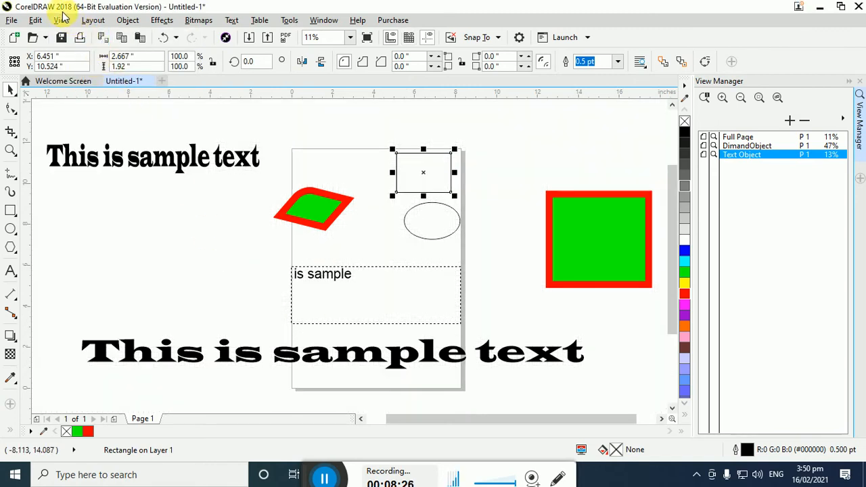
Show the baseline grid on the page and switch the view mode to Enhanced
{"action": "left_click", "coordinate": [61, 20]}
{"action": "mouse_move", "coordinate": [170, 246]}
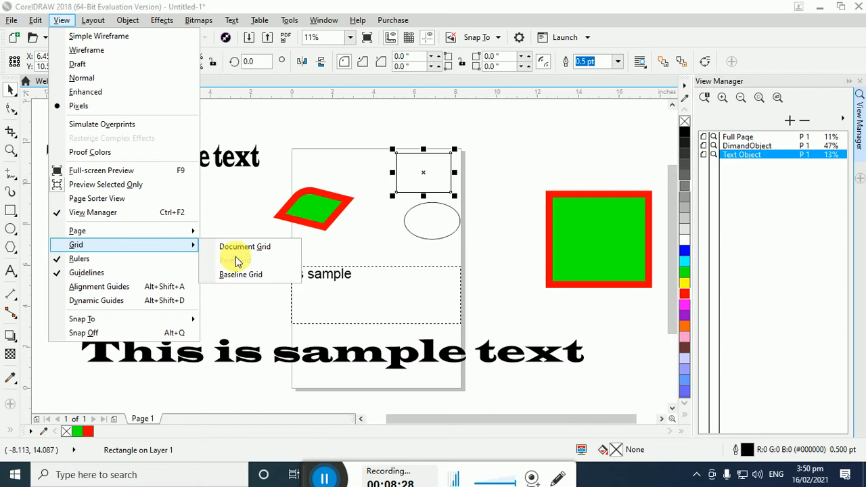
{"action": "left_click", "coordinate": [233, 276]}
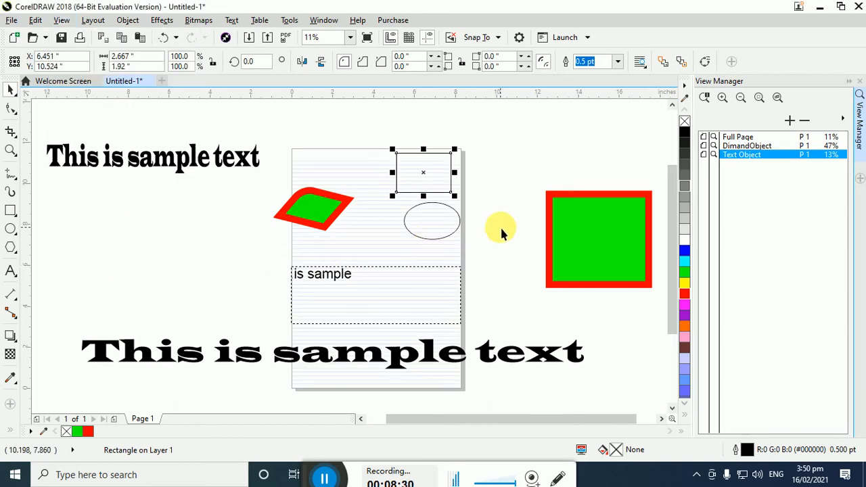
{"action": "left_click", "coordinate": [61, 20]}
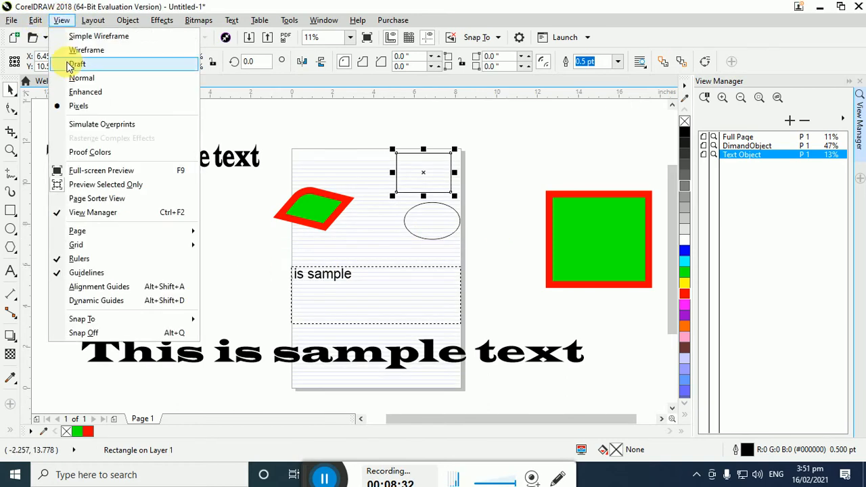
{"action": "left_click", "coordinate": [82, 92]}
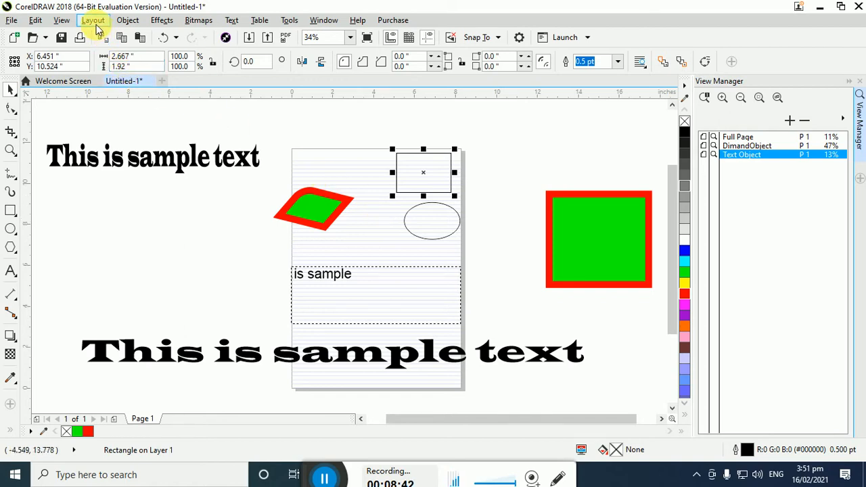
Hide the baseline grid on the page
{"action": "left_click", "coordinate": [62, 20]}
{"action": "mouse_move", "coordinate": [124, 244]}
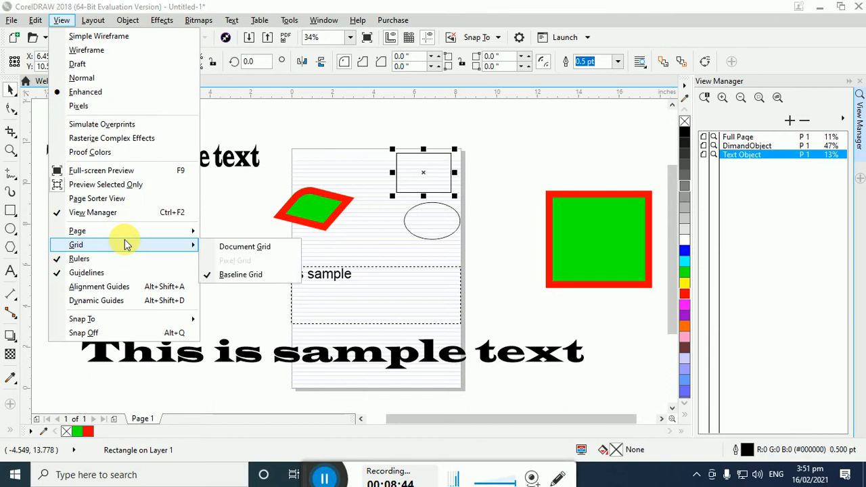
{"action": "left_click", "coordinate": [230, 274]}
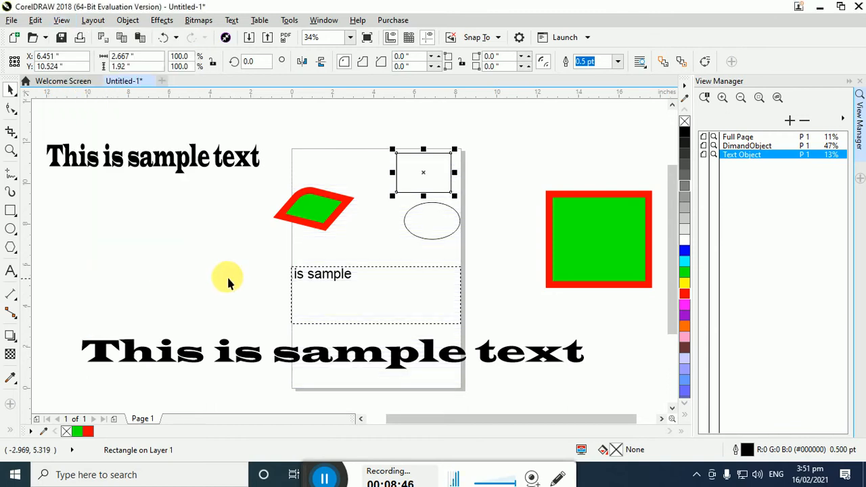
Hide and redisplay the rulers, and switch the document grid on and off again
{"action": "left_click", "coordinate": [67, 22]}
{"action": "mouse_move", "coordinate": [140, 252]}
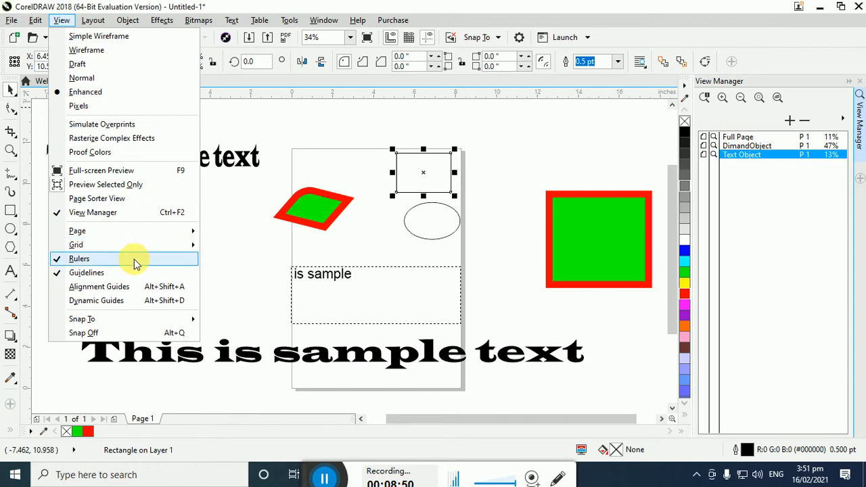
{"action": "left_click", "coordinate": [134, 259]}
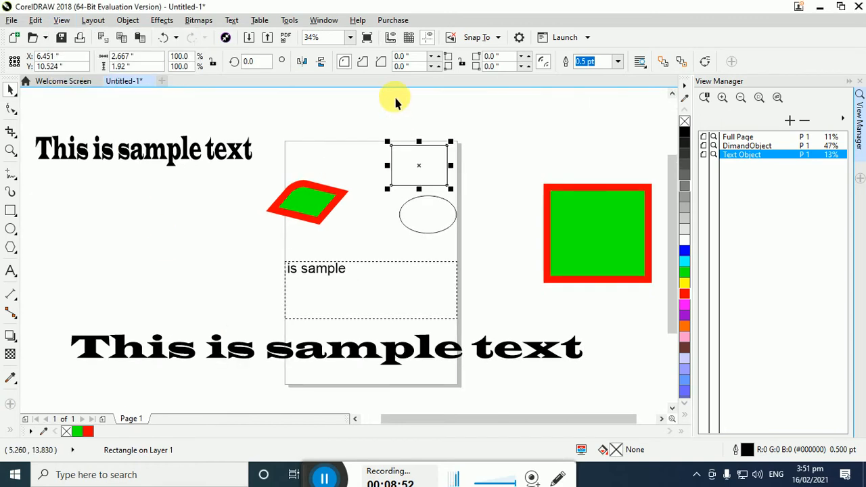
{"action": "left_click", "coordinate": [394, 39]}
{"action": "left_click", "coordinate": [394, 38]}
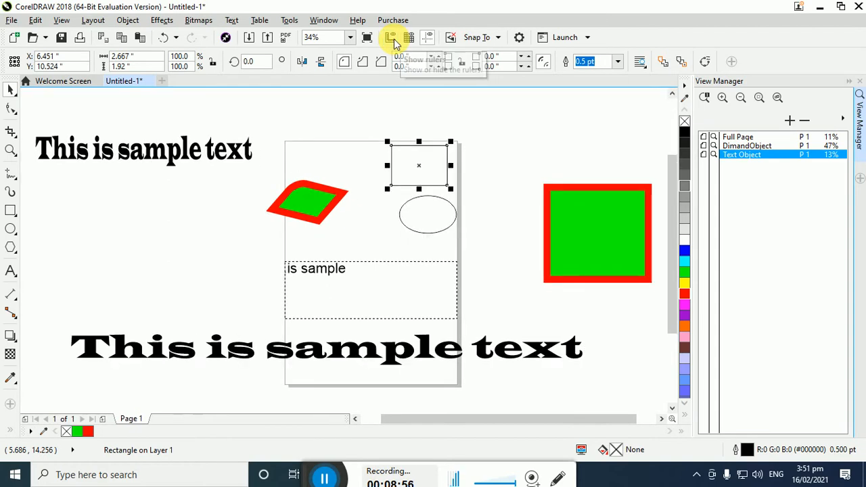
{"action": "left_click", "coordinate": [394, 39]}
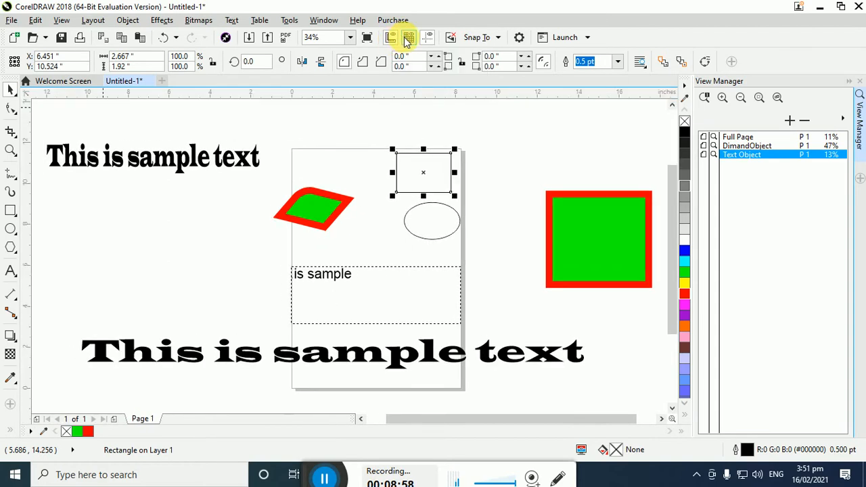
{"action": "left_click", "coordinate": [408, 40]}
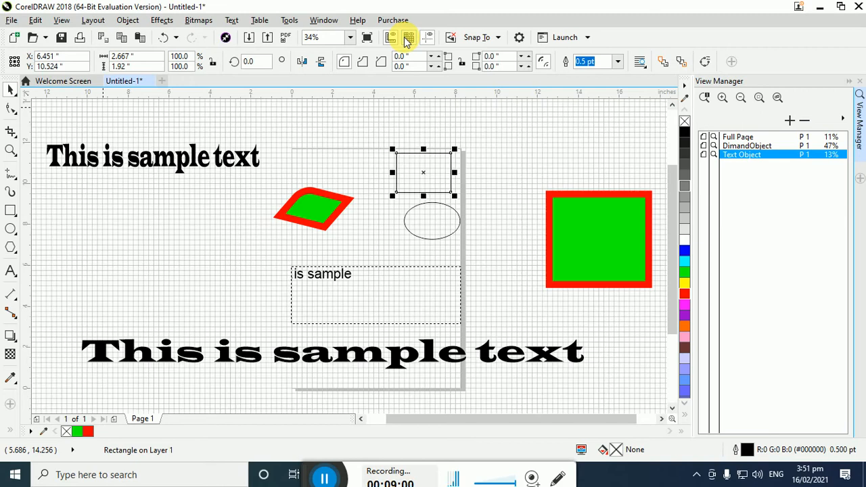
{"action": "left_click", "coordinate": [408, 39]}
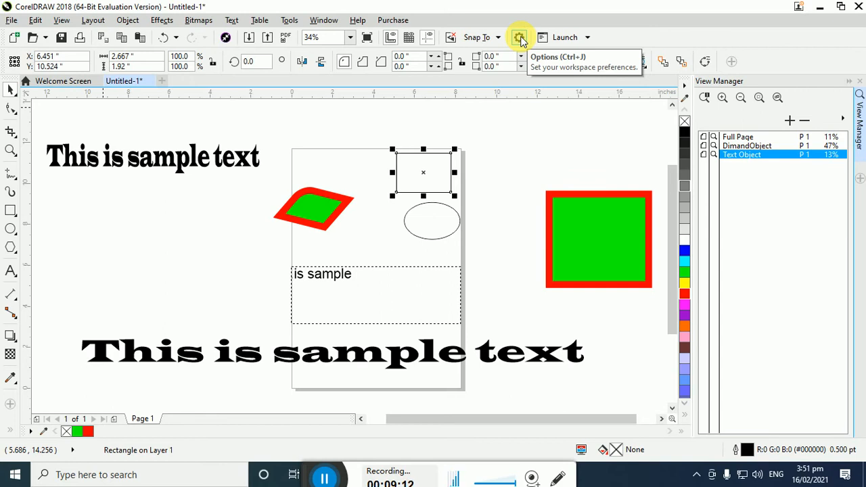
{"action": "left_click", "coordinate": [65, 20]}
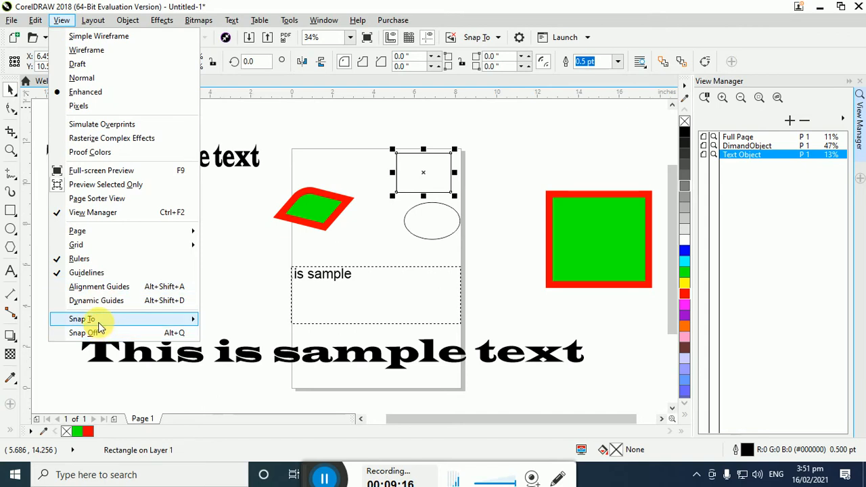
{"action": "mouse_move", "coordinate": [98, 321]}
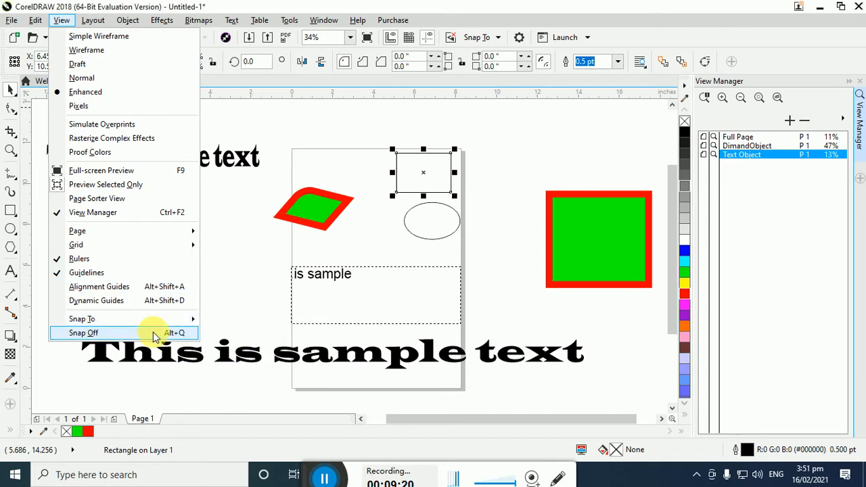
{"action": "left_click", "coordinate": [377, 101]}
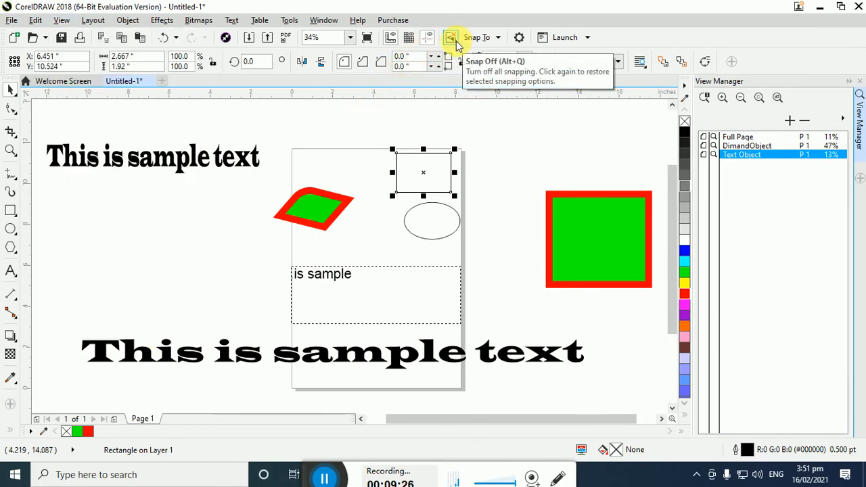
Enable alignment guides and fill the selected rectangle with green
{"action": "left_click", "coordinate": [62, 20]}
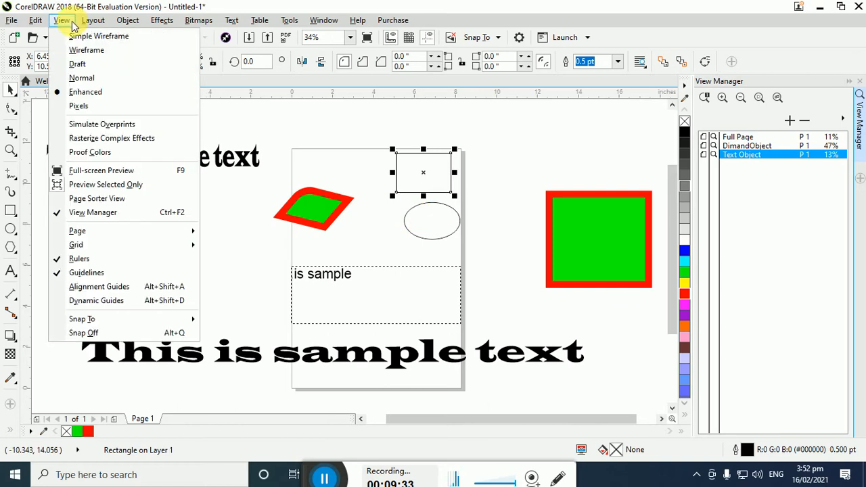
{"action": "left_click", "coordinate": [131, 287]}
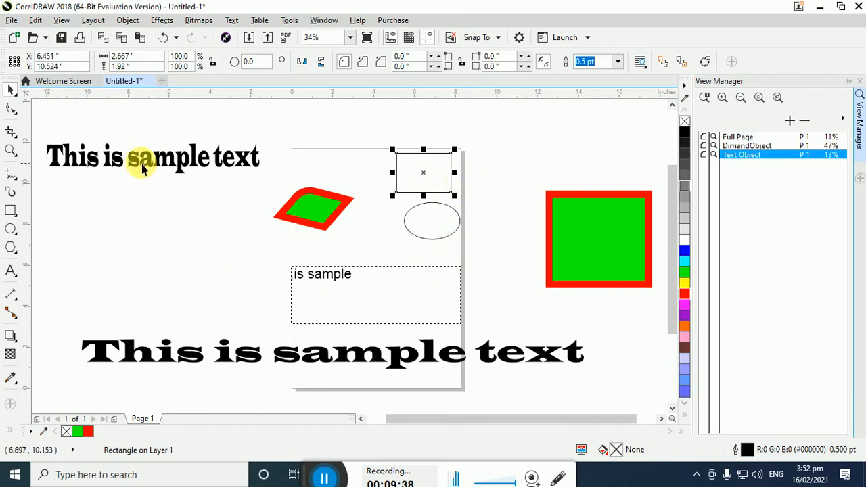
{"action": "left_click", "coordinate": [685, 272]}
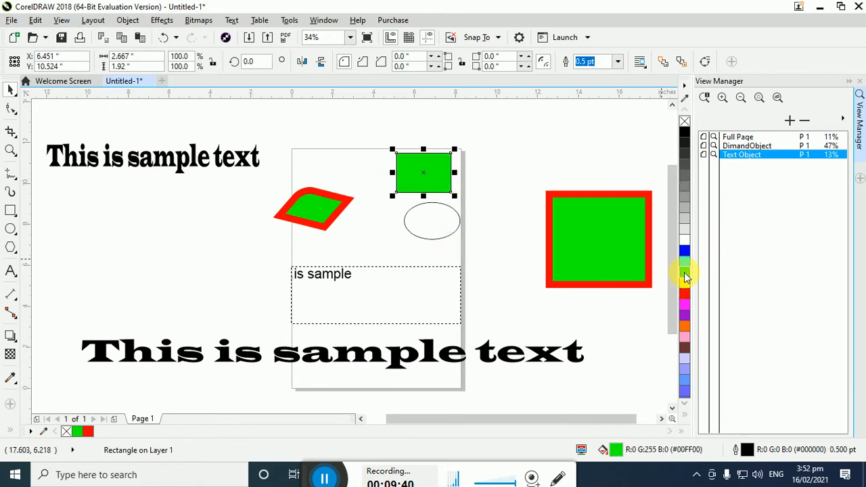
Close the View Manager and move the small green rectangle between the ellipse and the large square, at about X 10.40, Y 8.11 inches
{"action": "left_click", "coordinate": [860, 82]}
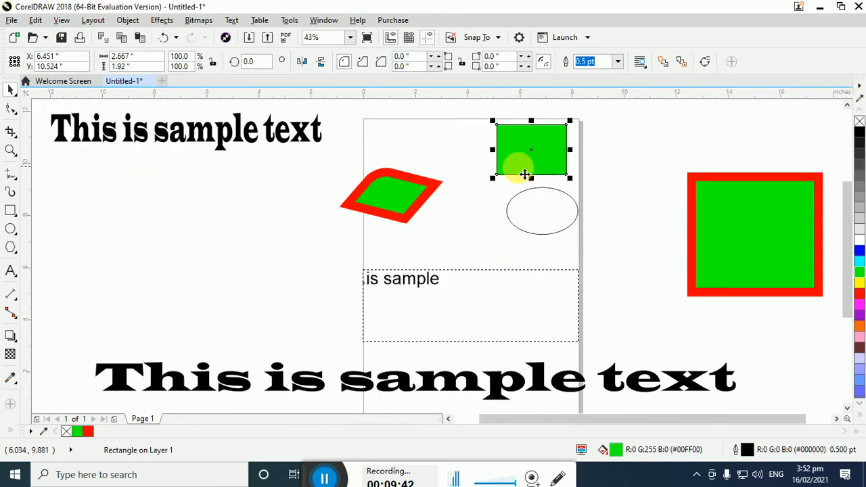
{"action": "left_click_drag", "start_coordinate": [541, 150], "coordinate": [636, 220]}
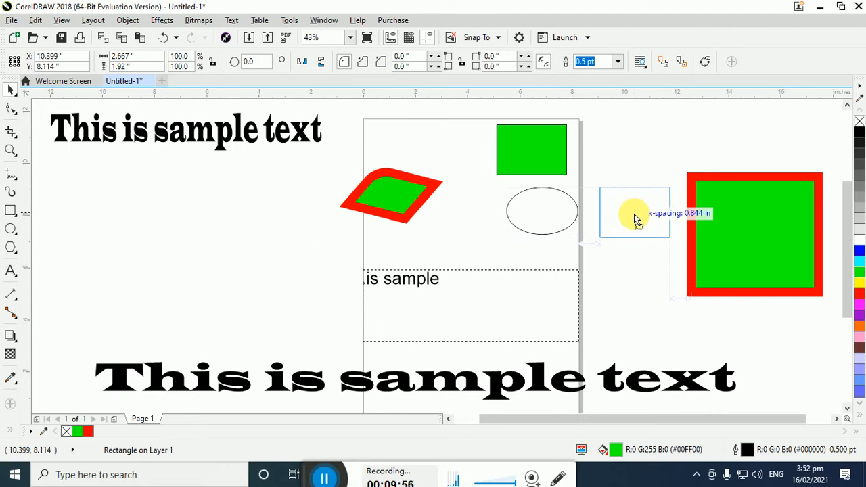
{"action": "left_click_drag", "start_coordinate": [636, 220], "coordinate": [630, 213]}
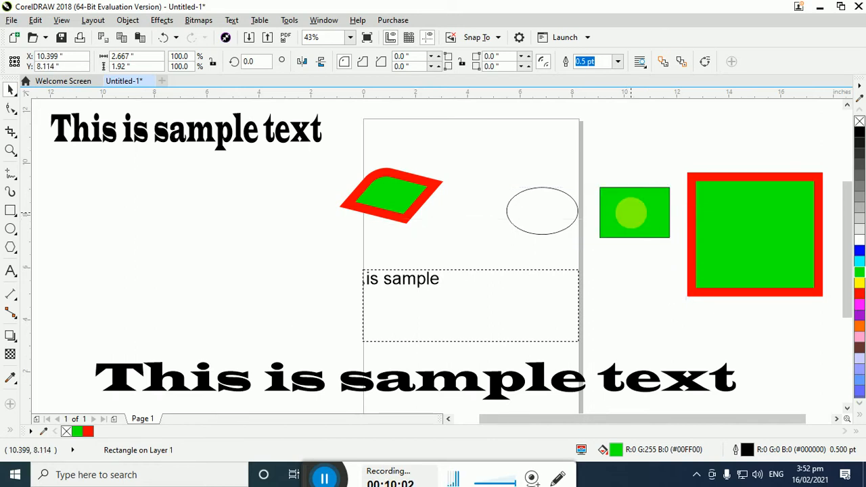
Turn off alignment guides and turn on dynamic guides
{"action": "left_click", "coordinate": [64, 21]}
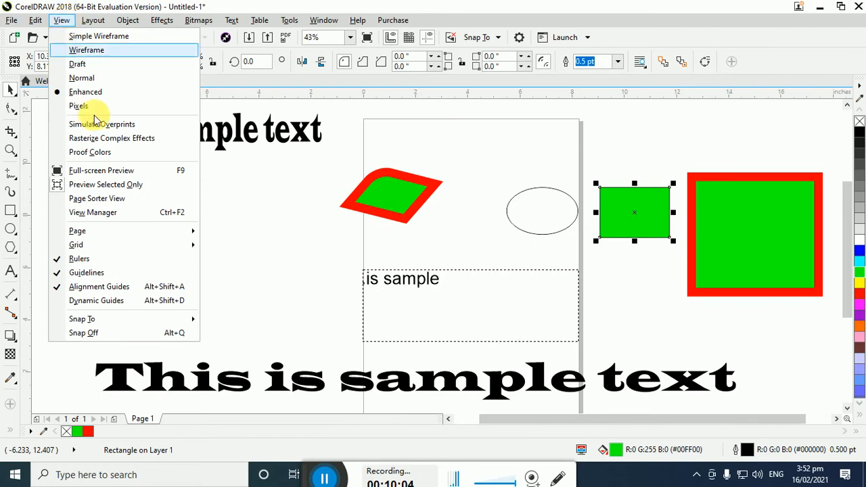
{"action": "left_click", "coordinate": [140, 287]}
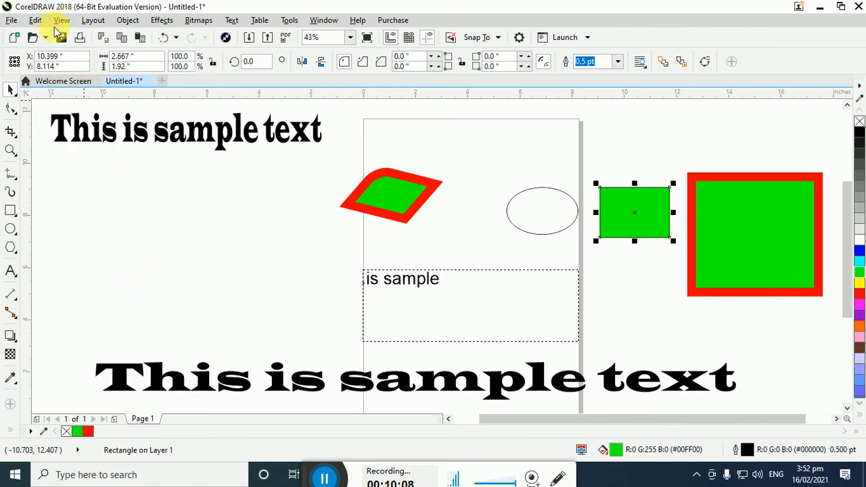
{"action": "left_click", "coordinate": [61, 20]}
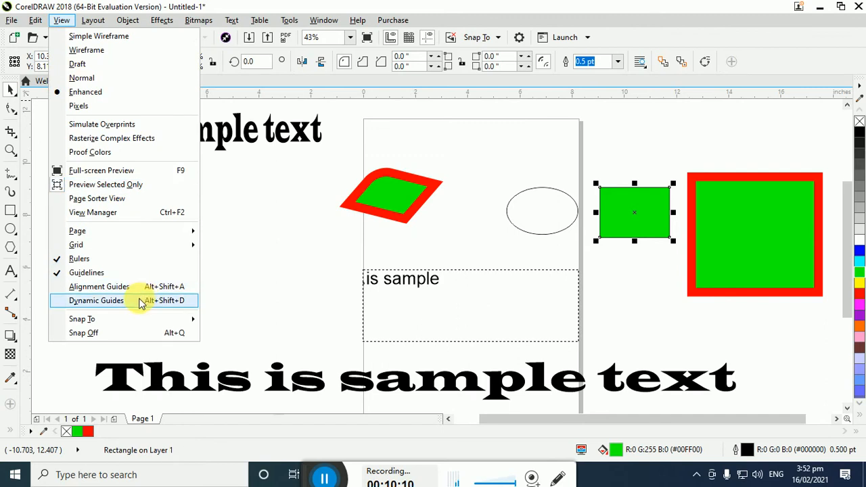
{"action": "left_click", "coordinate": [140, 301]}
Move the red-outlined diamond fully onto the page and the small green rectangle to about X -1.83, Y 5.04 inches
{"action": "left_click_drag", "start_coordinate": [501, 325], "coordinate": [251, 268]}
{"action": "left_click_drag", "start_coordinate": [399, 195], "coordinate": [447, 227]}
{"action": "left_click", "coordinate": [241, 262]}
{"action": "left_click_drag", "start_coordinate": [299, 282], "coordinate": [322, 313]}
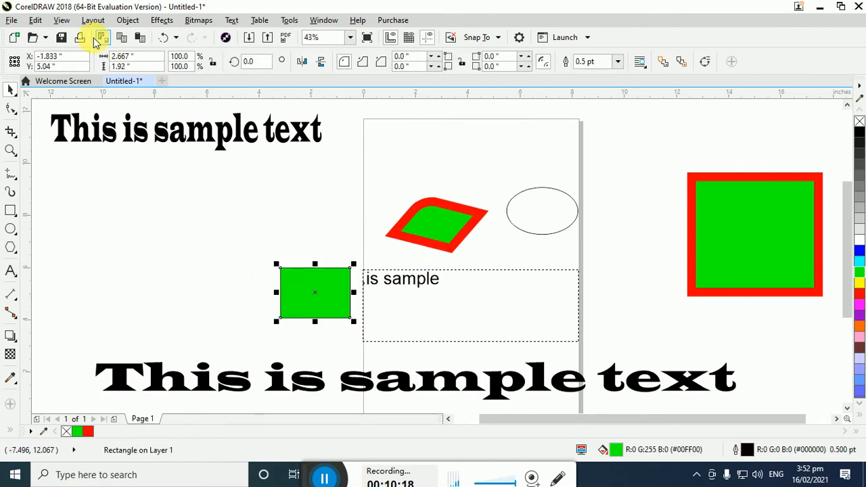
Turn dynamic guides off and back on
{"action": "left_click", "coordinate": [62, 20]}
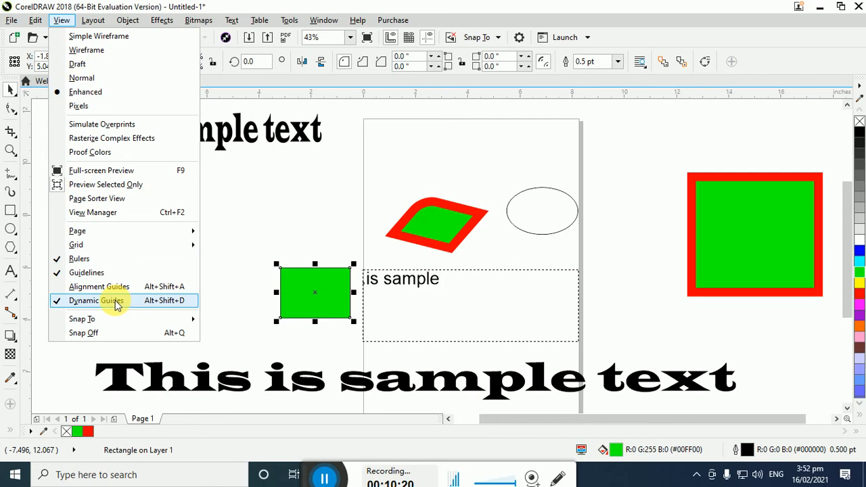
{"action": "left_click", "coordinate": [116, 302]}
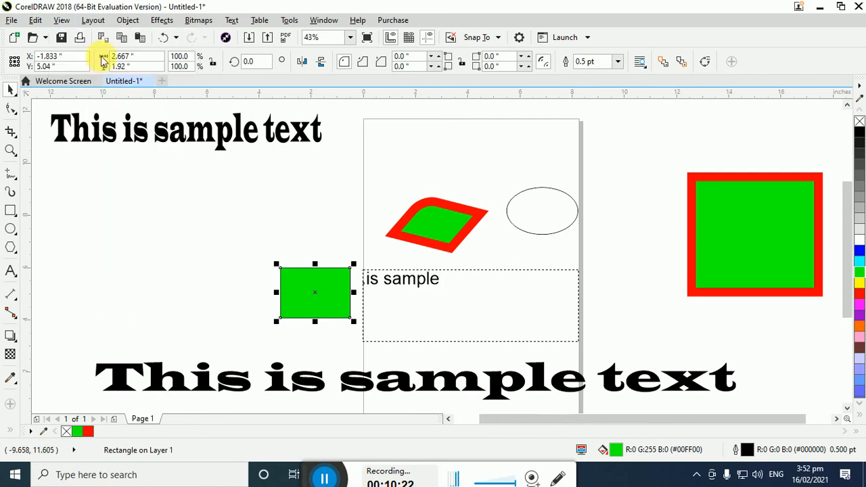
{"action": "left_click", "coordinate": [62, 19]}
{"action": "left_click", "coordinate": [126, 302]}
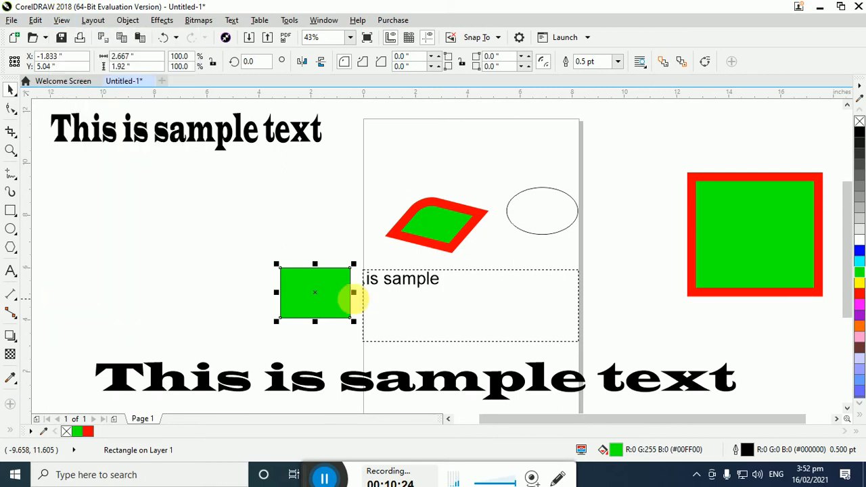
Move the small green rectangle straight up beside the page and the ellipse below the diamond to about X 4.53, Y 5.84 inches
{"action": "left_click_drag", "start_coordinate": [320, 296], "coordinate": [319, 213]}
{"action": "left_click_drag", "start_coordinate": [531, 235], "coordinate": [485, 292]}
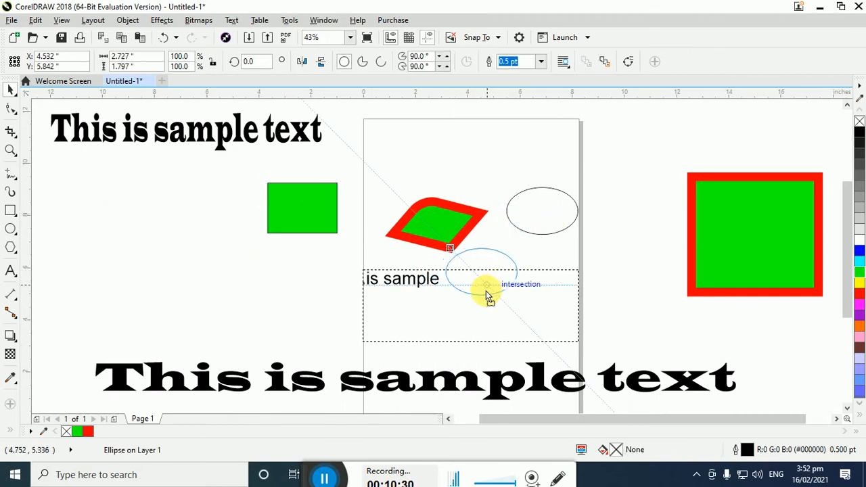
{"action": "left_click_drag", "start_coordinate": [487, 294], "coordinate": [487, 293]}
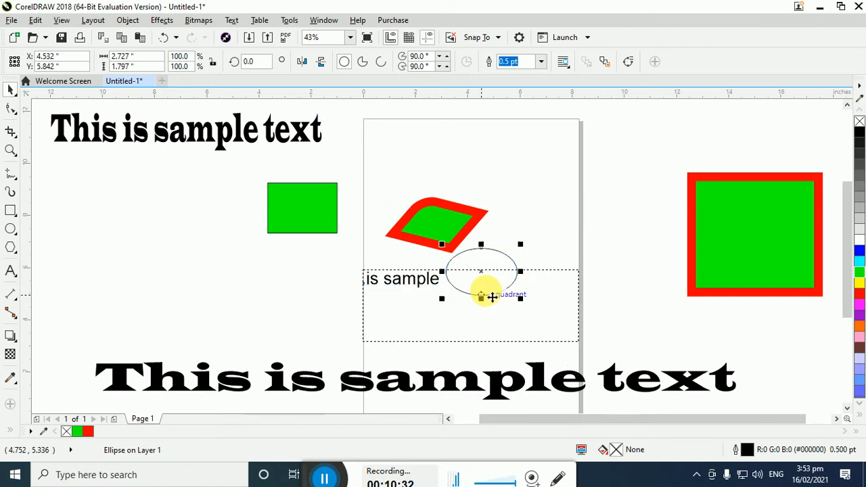
Insert one A4 page after page 1 and open page 2
{"action": "left_click", "coordinate": [62, 20]}
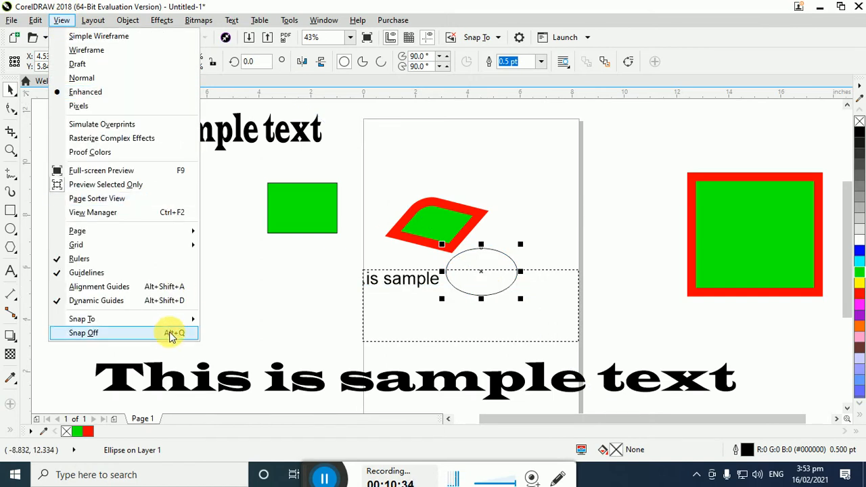
{"action": "left_click", "coordinate": [94, 22]}
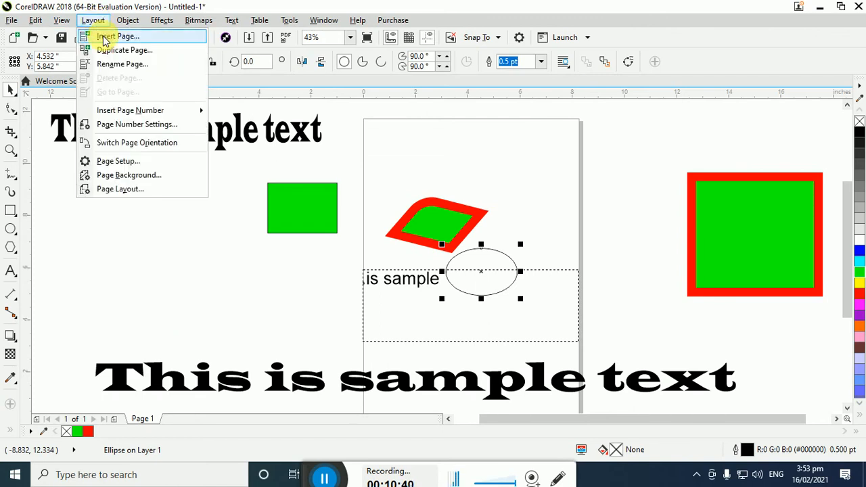
{"action": "left_click", "coordinate": [109, 37]}
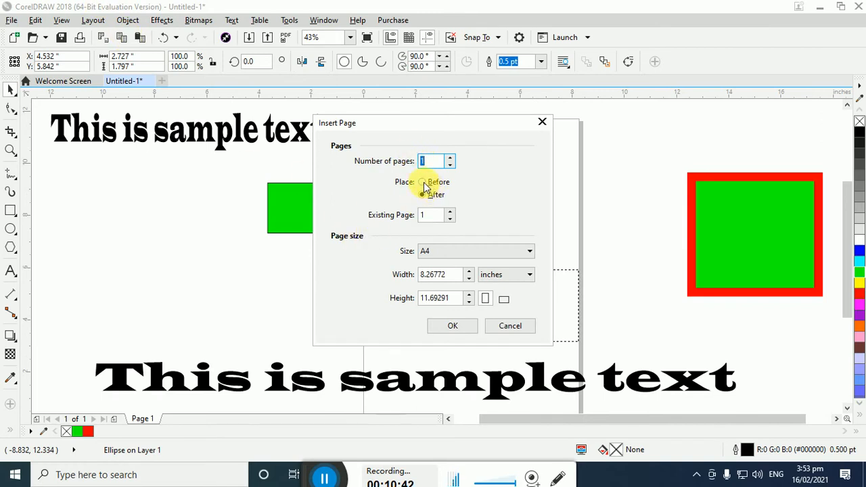
{"action": "left_click", "coordinate": [432, 201]}
{"action": "left_click", "coordinate": [436, 216]}
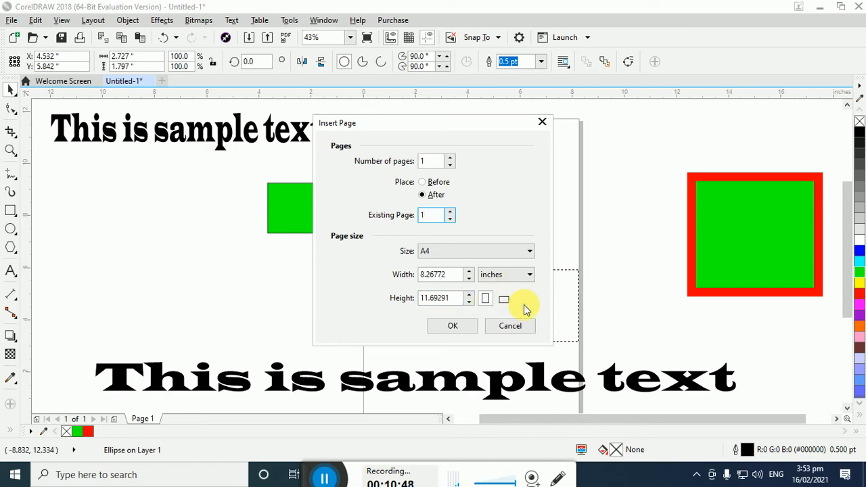
{"action": "left_click", "coordinate": [464, 327]}
{"action": "left_click", "coordinate": [145, 420]}
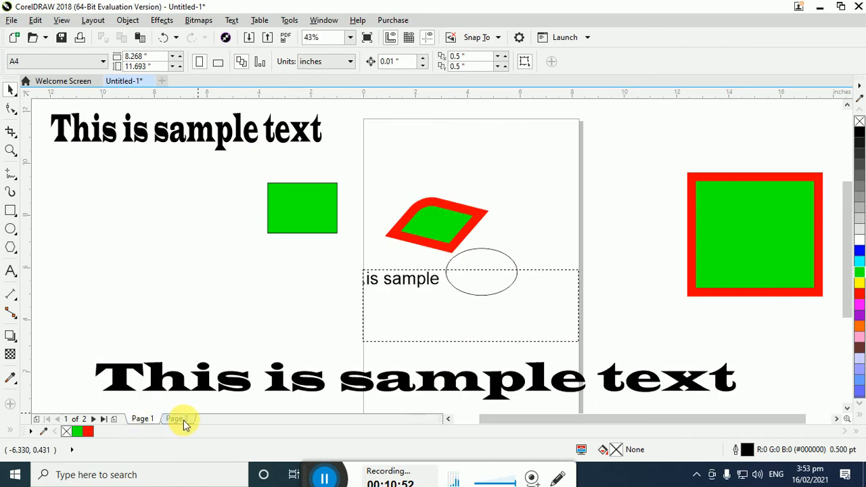
{"action": "left_click", "coordinate": [177, 419]}
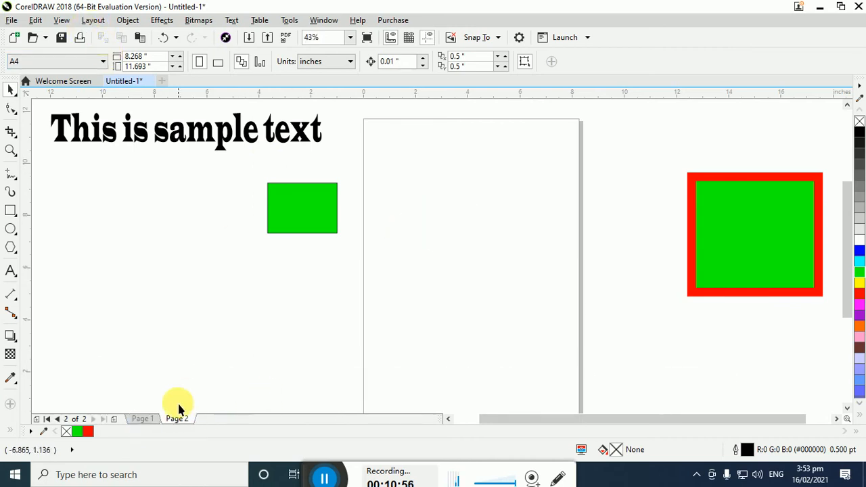
Move the small green rectangle and the upper sample text so both overlap page 1's left edge, and open page 2
{"action": "left_click_drag", "start_coordinate": [309, 222], "coordinate": [340, 207]}
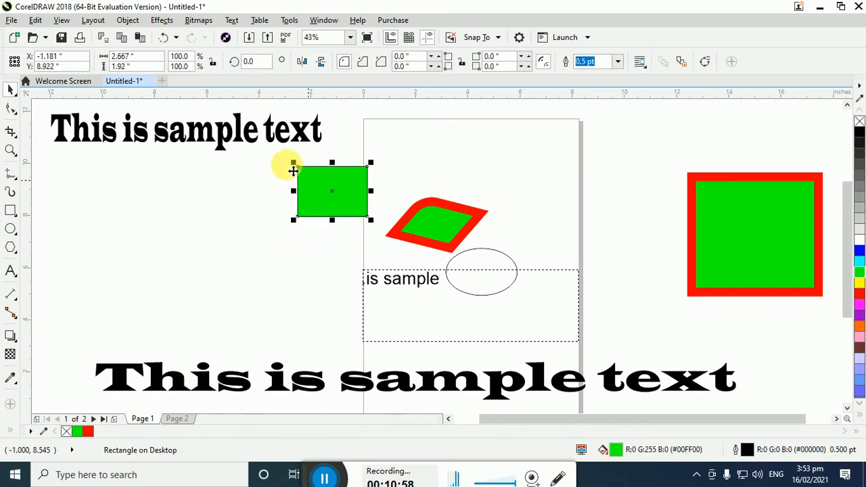
{"action": "left_click_drag", "start_coordinate": [304, 127], "coordinate": [344, 137]}
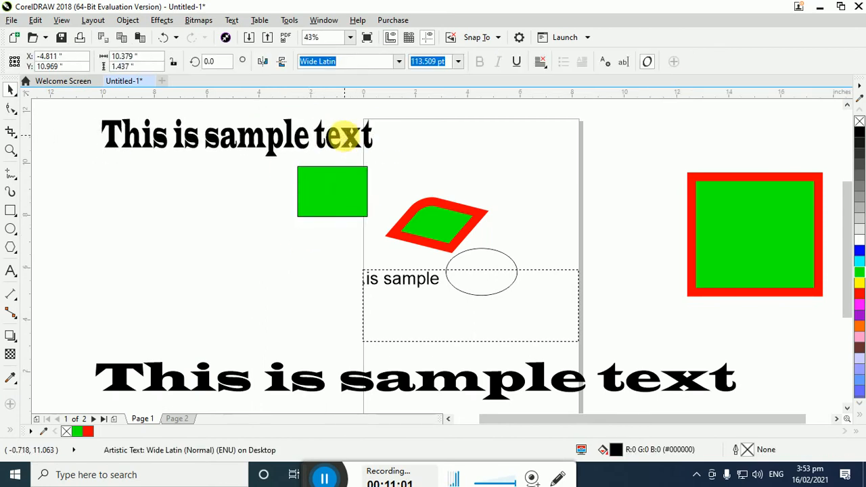
{"action": "left_click", "coordinate": [170, 421]}
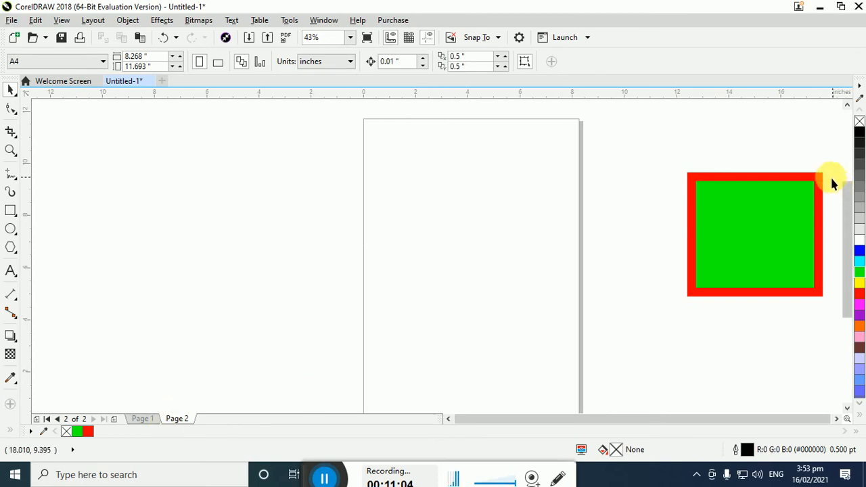
Move the large green rectangle on page 2 to about X 9.32, Y 7.21 inches, check page 1, and return to page 2
{"action": "left_click_drag", "start_coordinate": [771, 221], "coordinate": [618, 223]}
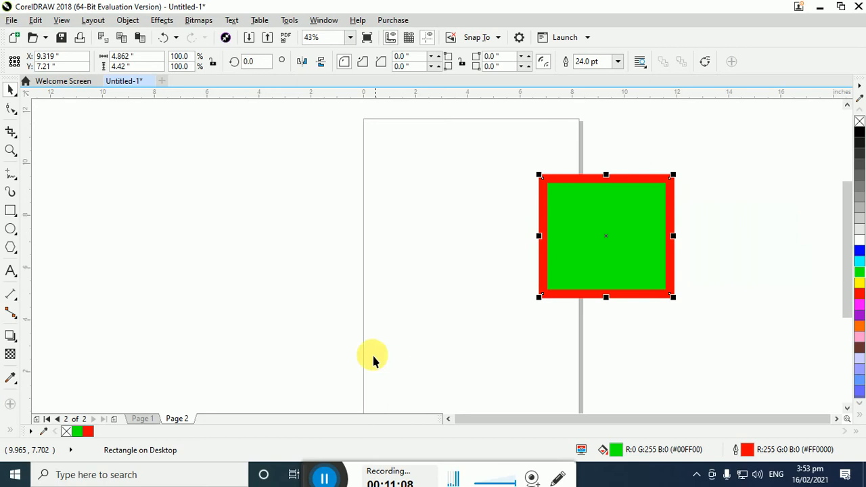
{"action": "left_click", "coordinate": [143, 419]}
{"action": "left_click", "coordinate": [178, 418]}
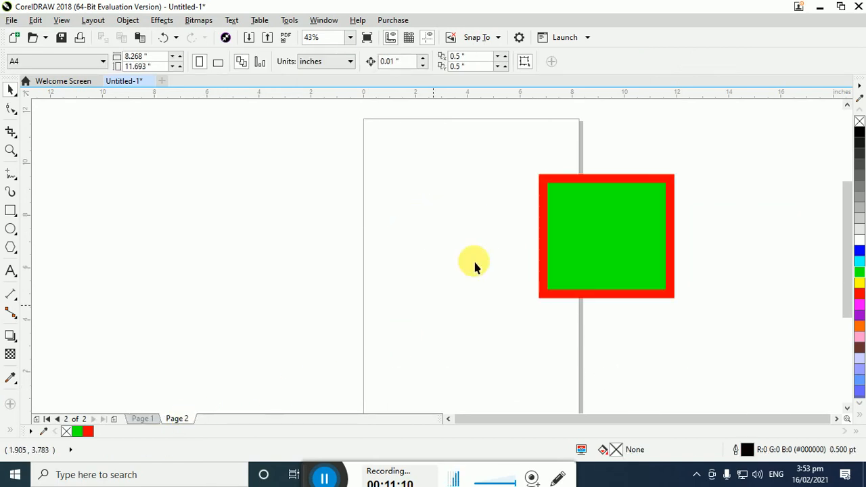
{"action": "left_click", "coordinate": [91, 20]}
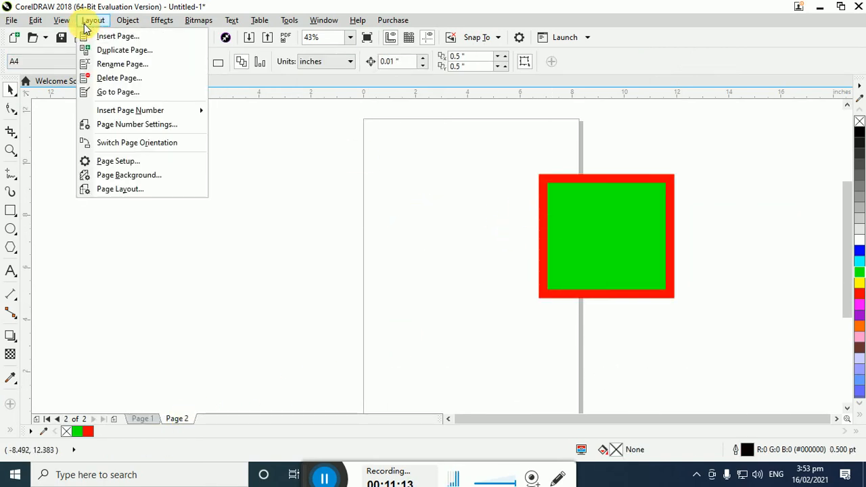
{"action": "right_click", "coordinate": [178, 420]}
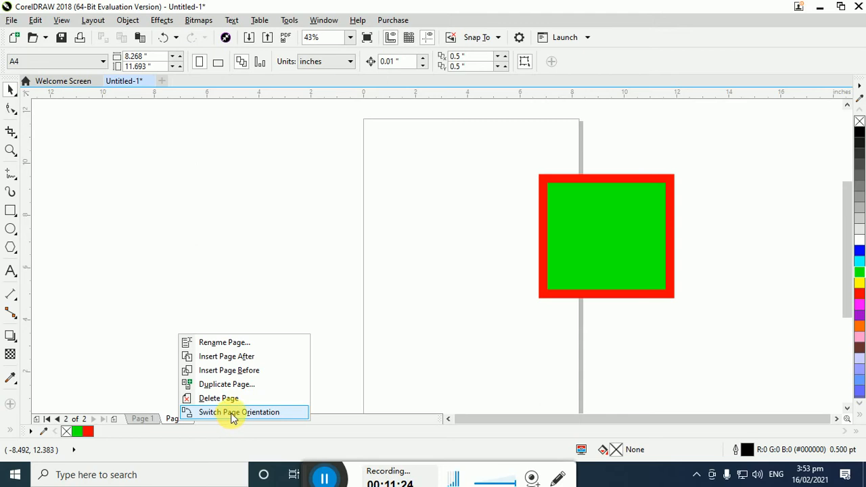
{"action": "left_click", "coordinate": [155, 165]}
Insert a page number on the active layer of page 2
{"action": "left_click", "coordinate": [93, 20]}
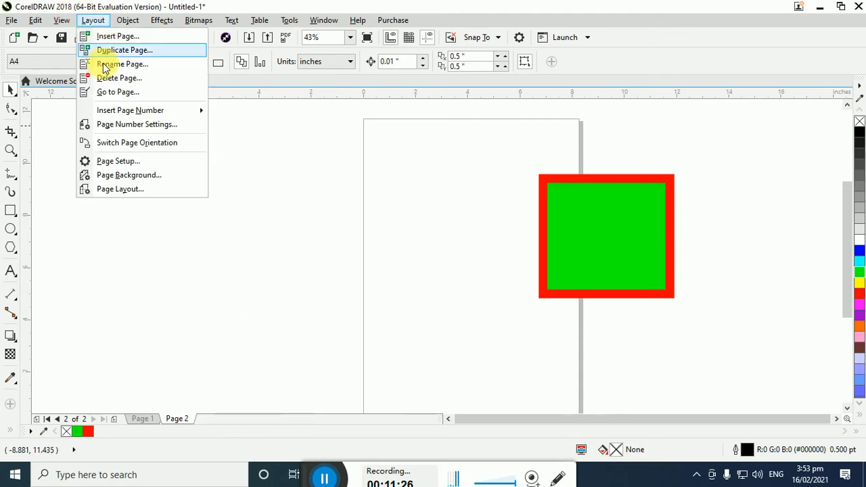
{"action": "mouse_move", "coordinate": [106, 111]}
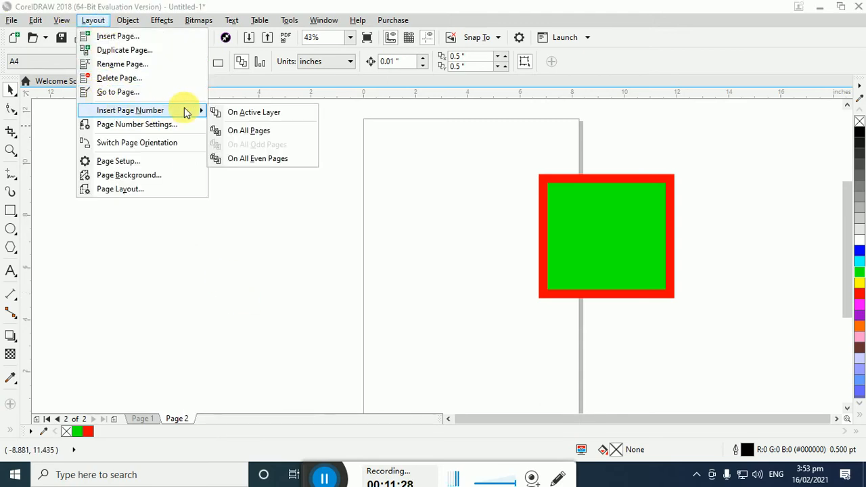
{"action": "left_click", "coordinate": [224, 116]}
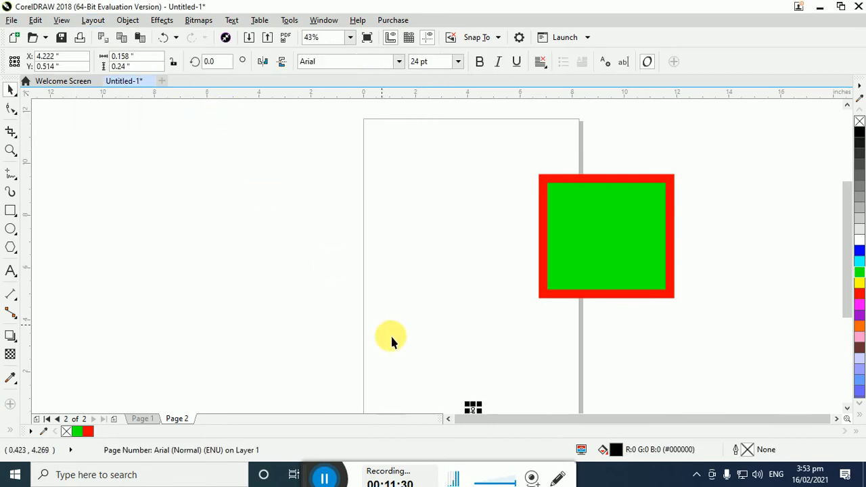
{"action": "left_click", "coordinate": [433, 373]}
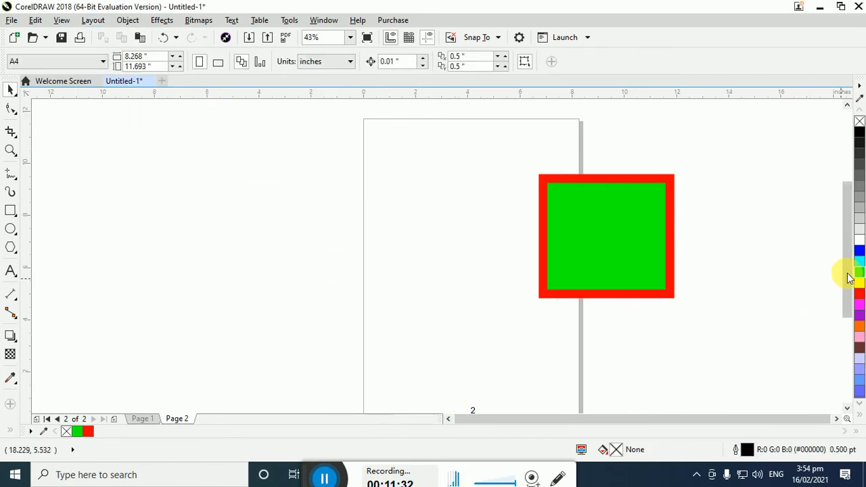
{"action": "left_click_drag", "start_coordinate": [846, 276], "coordinate": [850, 288]}
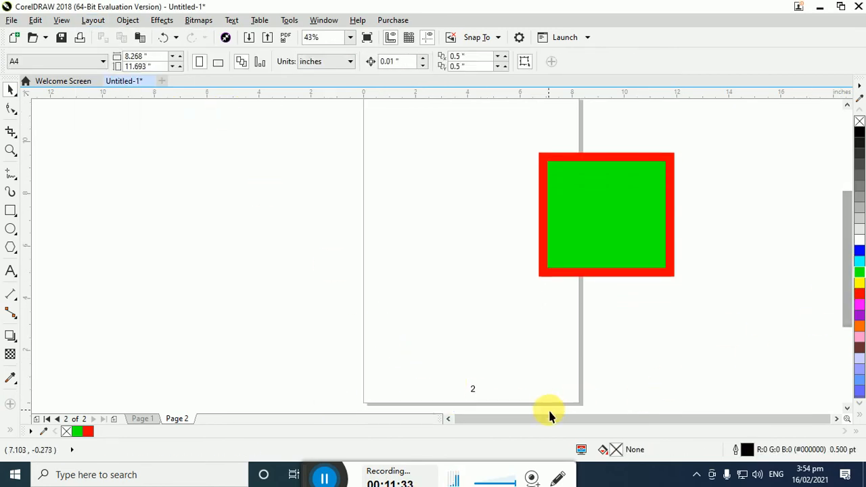
Add a third page after page 2, look through pages 1 and 2, and return to page 3
{"action": "left_click", "coordinate": [113, 420]}
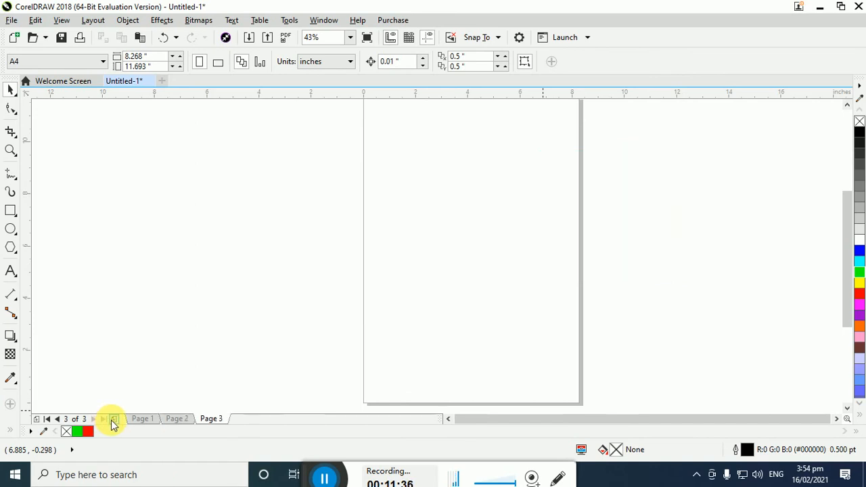
{"action": "left_click", "coordinate": [139, 419]}
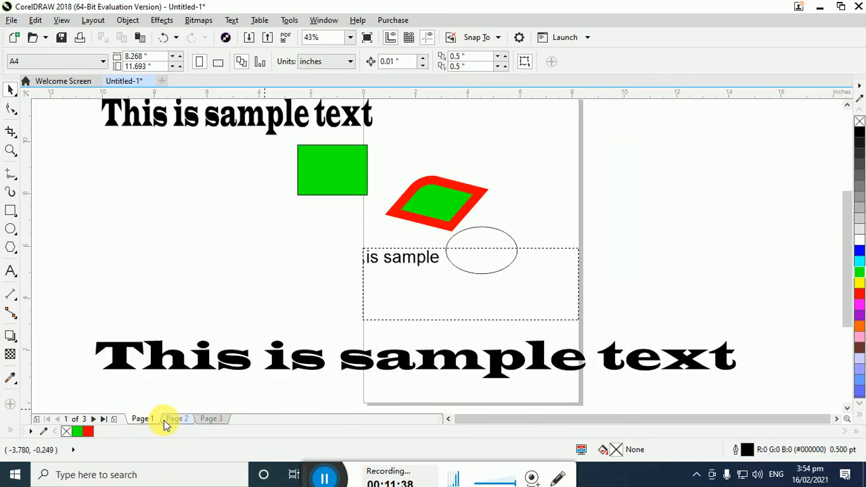
{"action": "left_click", "coordinate": [169, 420]}
{"action": "left_click", "coordinate": [211, 419]}
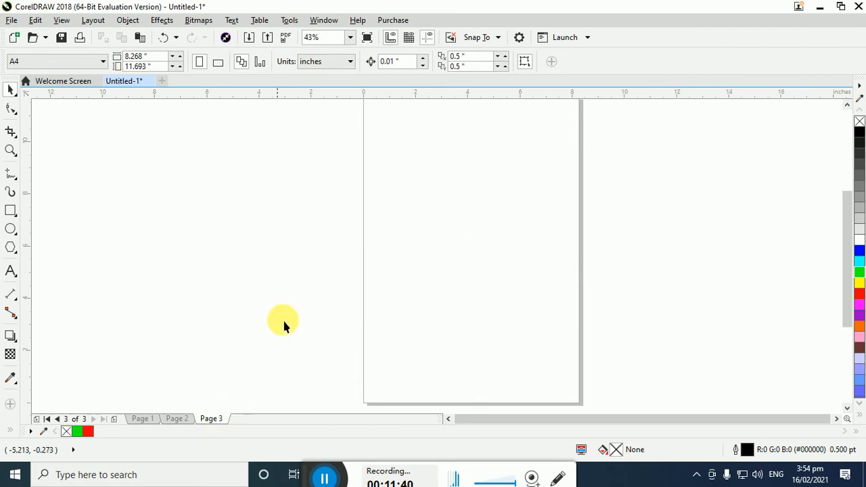
Insert page numbers on all pages and check them on each page, ending on page 2
{"action": "left_click", "coordinate": [93, 21]}
{"action": "mouse_move", "coordinate": [151, 110]}
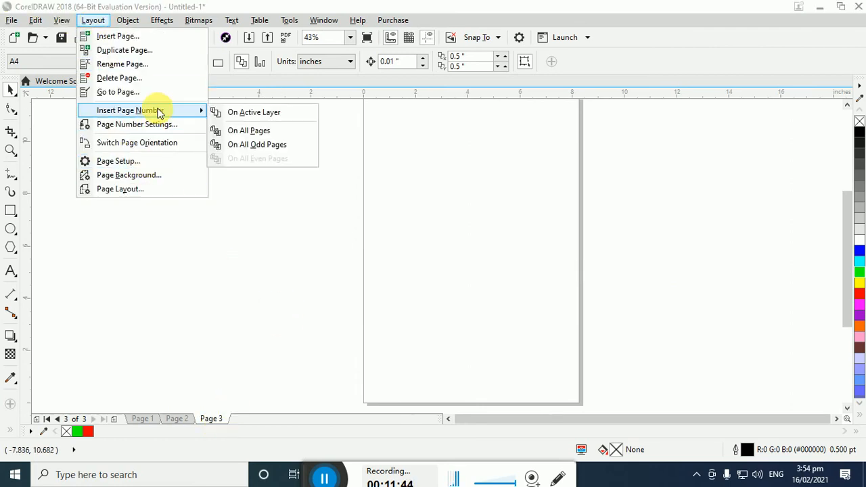
{"action": "left_click", "coordinate": [245, 129]}
{"action": "left_click", "coordinate": [402, 333]}
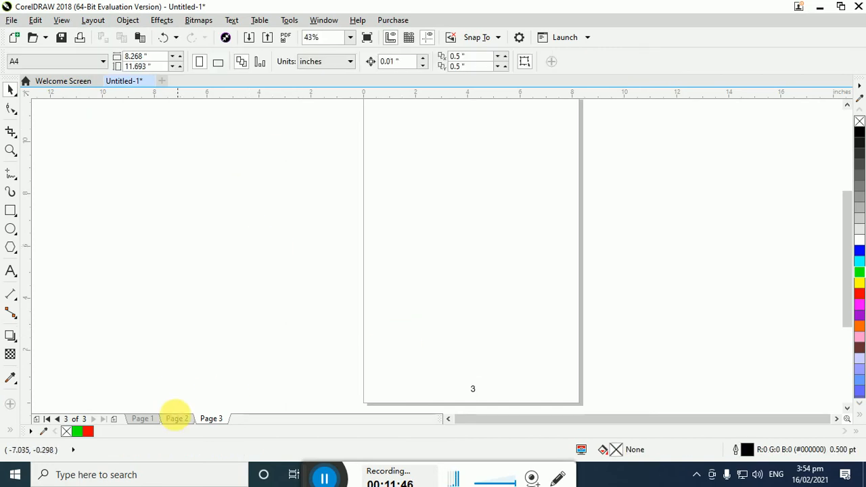
{"action": "left_click", "coordinate": [173, 419]}
{"action": "left_click", "coordinate": [156, 419]}
{"action": "left_click", "coordinate": [193, 419]}
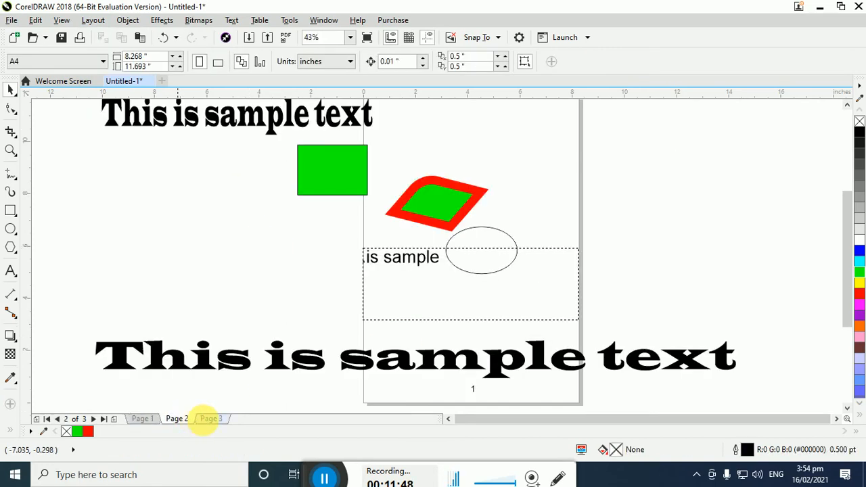
{"action": "left_click", "coordinate": [206, 418]}
{"action": "left_click", "coordinate": [179, 420]}
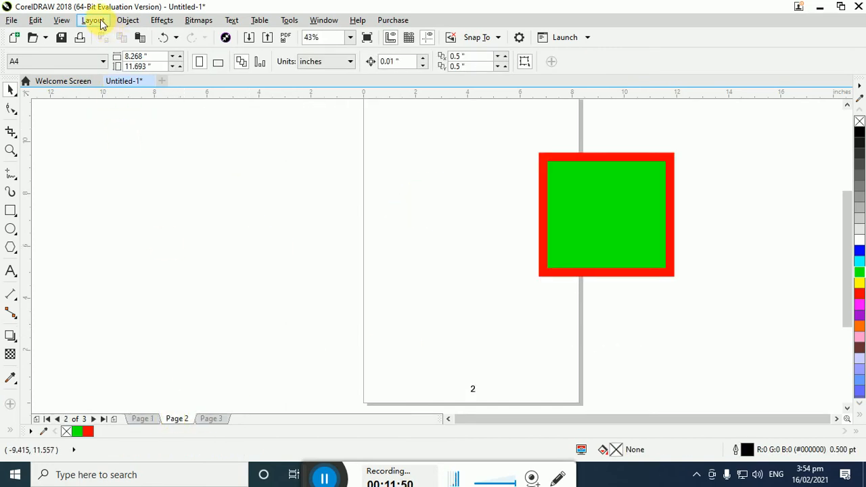
Insert page numbers on all even pages from page 2 and open page 3
{"action": "left_click", "coordinate": [92, 20]}
{"action": "mouse_move", "coordinate": [139, 111]}
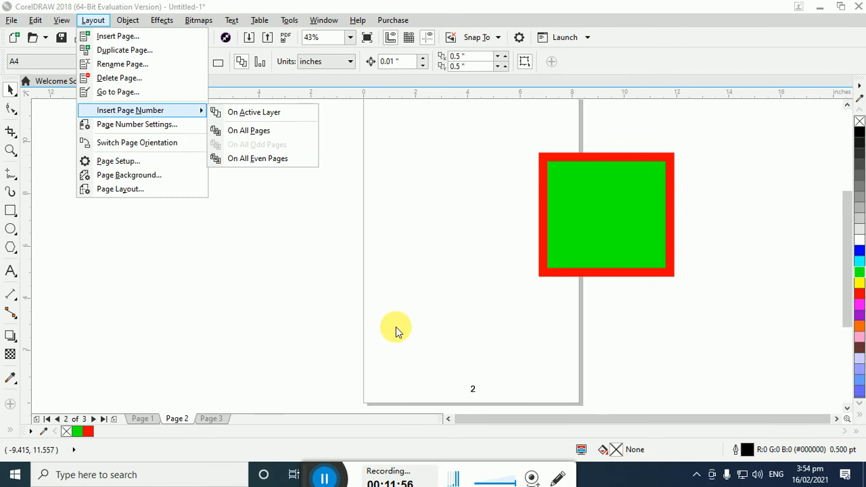
{"action": "left_click", "coordinate": [259, 159]}
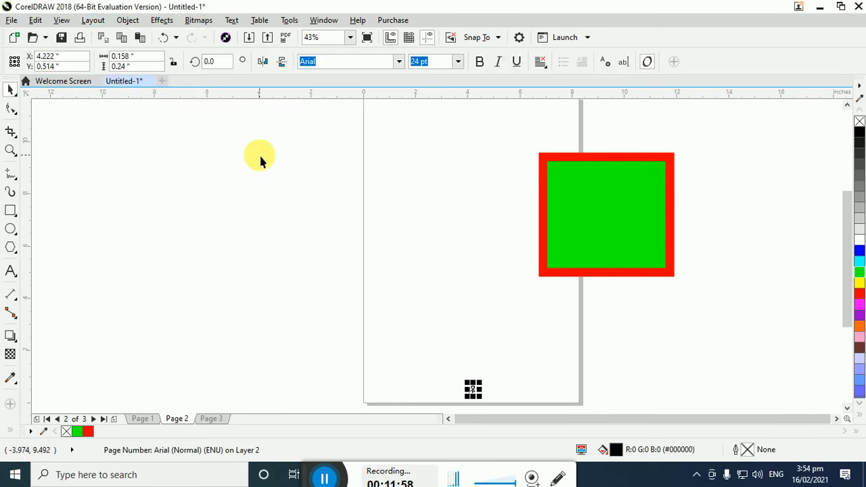
{"action": "left_click", "coordinate": [385, 304]}
{"action": "left_click", "coordinate": [215, 421]}
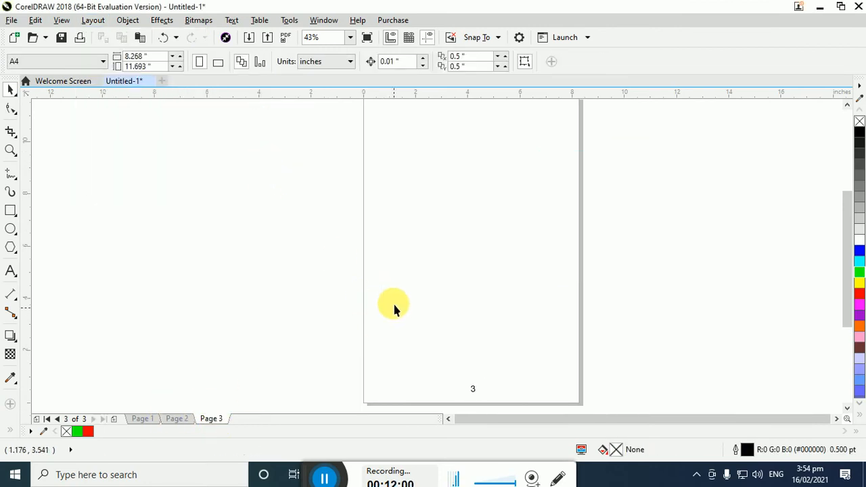
Change the page number style to A, B, C, D, E
{"action": "left_click", "coordinate": [91, 21]}
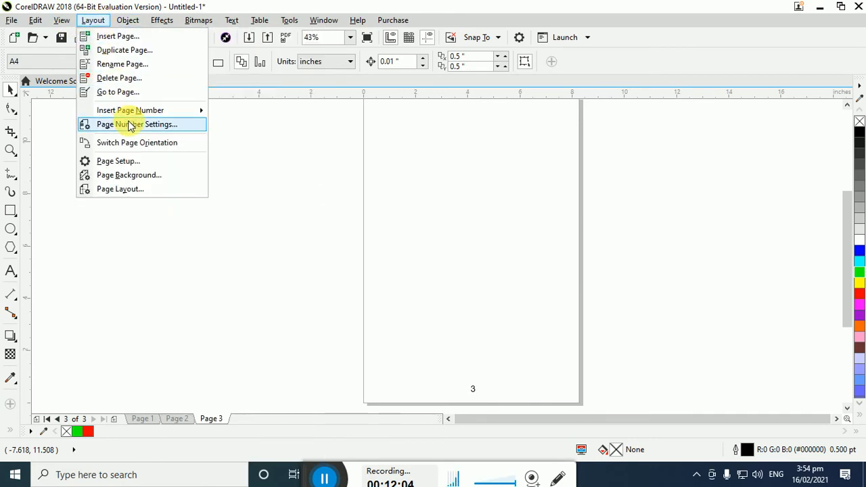
{"action": "mouse_move", "coordinate": [132, 108]}
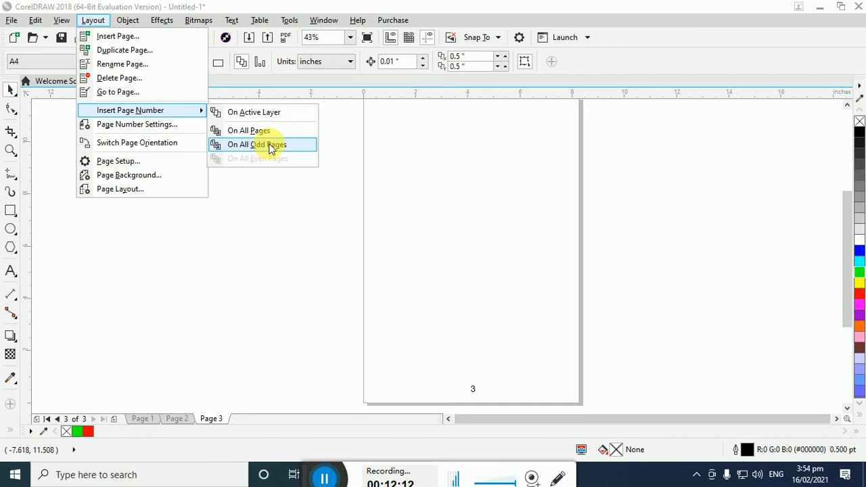
{"action": "left_click", "coordinate": [182, 125]}
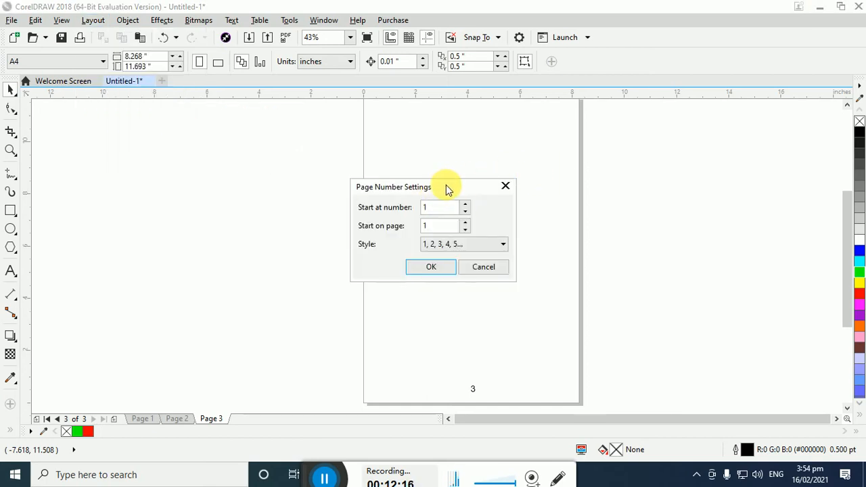
{"action": "left_click_drag", "start_coordinate": [446, 187], "coordinate": [706, 111]}
{"action": "left_click", "coordinate": [709, 171]}
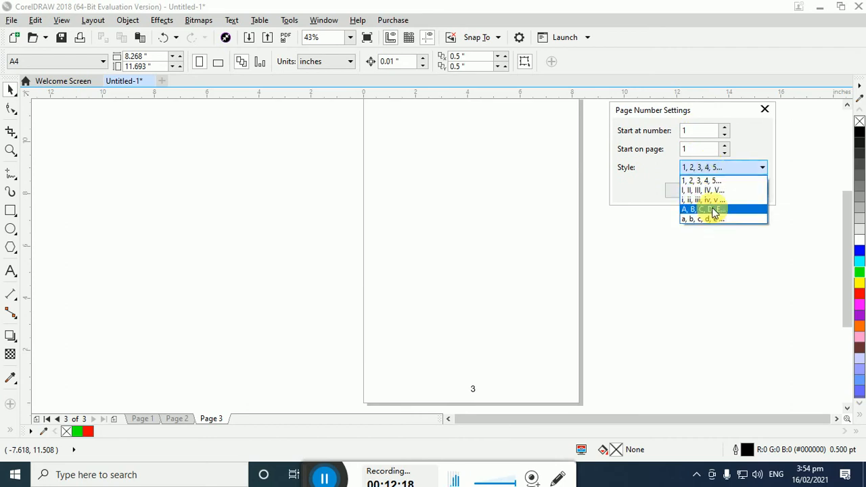
{"action": "left_click", "coordinate": [711, 210]}
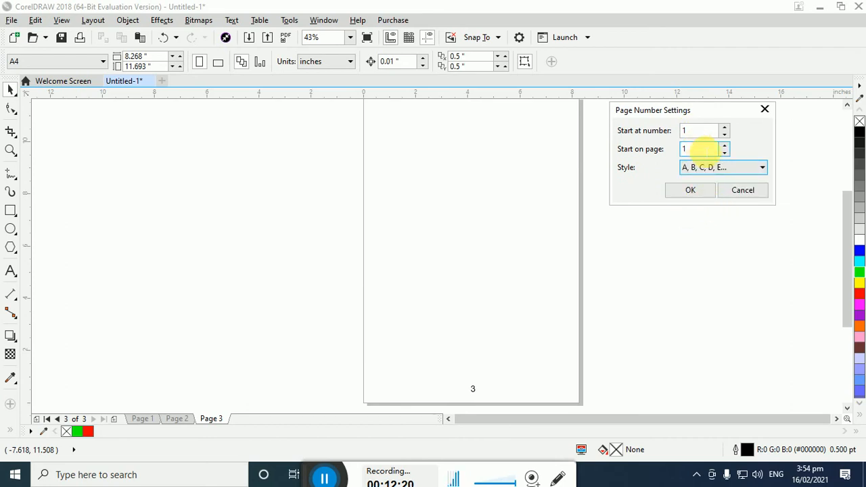
{"action": "left_click", "coordinate": [690, 191]}
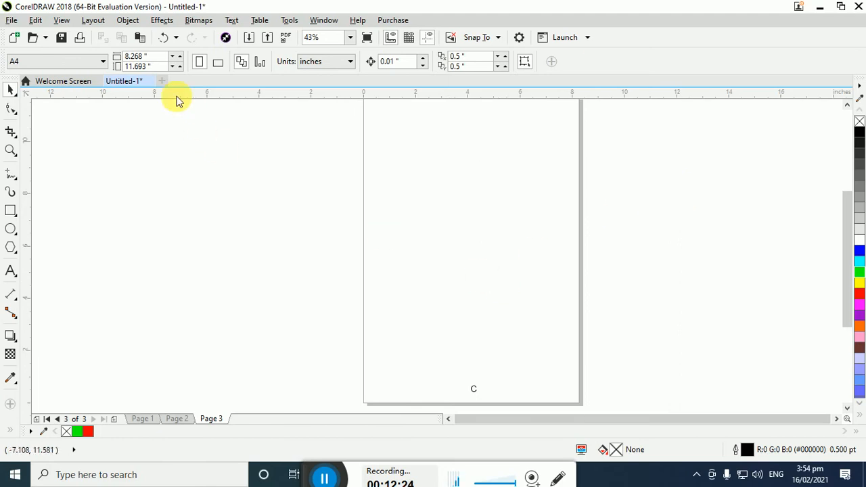
Open the page background settings and choose a solid red background
{"action": "left_click", "coordinate": [93, 25]}
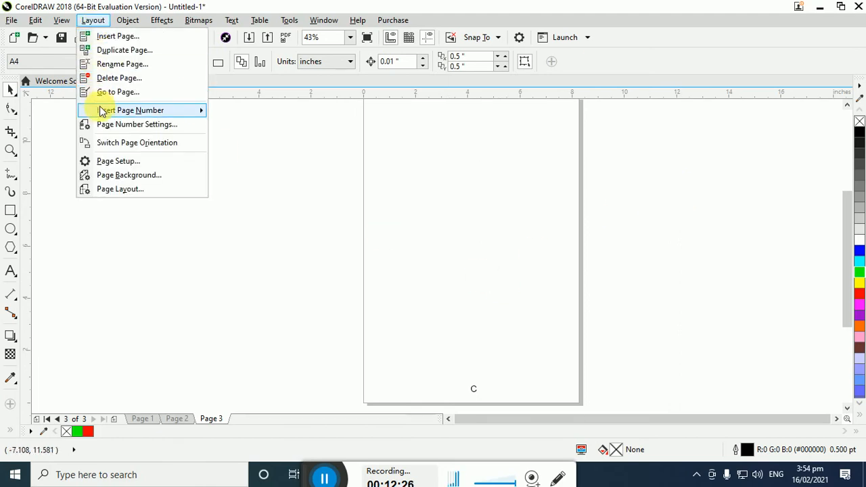
{"action": "left_click", "coordinate": [133, 178]}
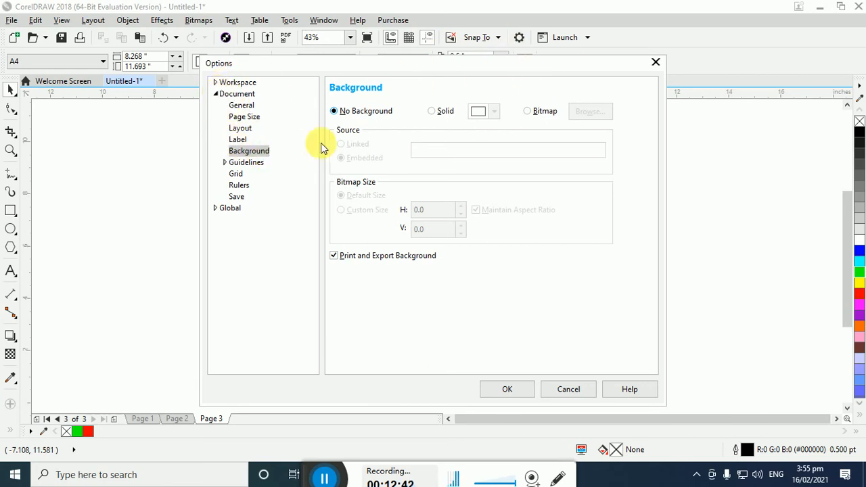
{"action": "left_click", "coordinate": [446, 112]}
{"action": "left_click", "coordinate": [484, 115]}
{"action": "left_click_drag", "start_coordinate": [492, 180], "coordinate": [508, 178]}
Apply the bitmap computer snap.bmp as the embedded page background at its default size
{"action": "left_click", "coordinate": [544, 111]}
{"action": "left_click", "coordinate": [543, 111]}
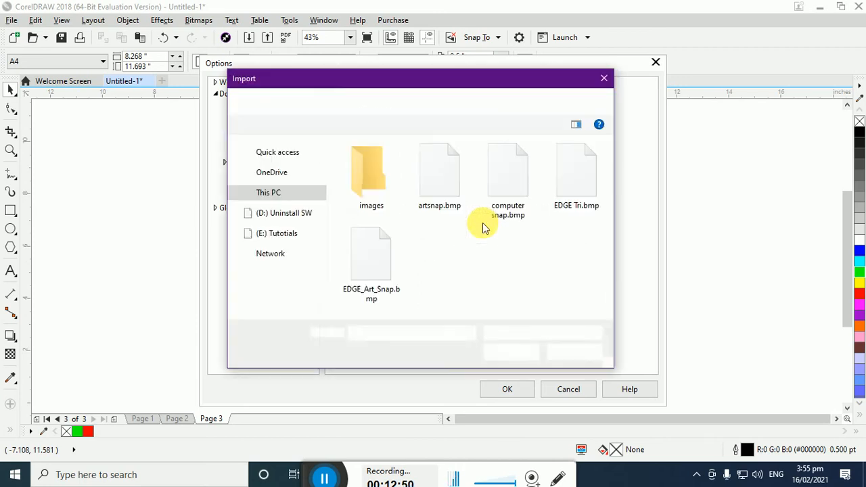
{"action": "left_click", "coordinate": [397, 250]}
{"action": "left_click", "coordinate": [512, 189]}
{"action": "left_click", "coordinate": [510, 352]}
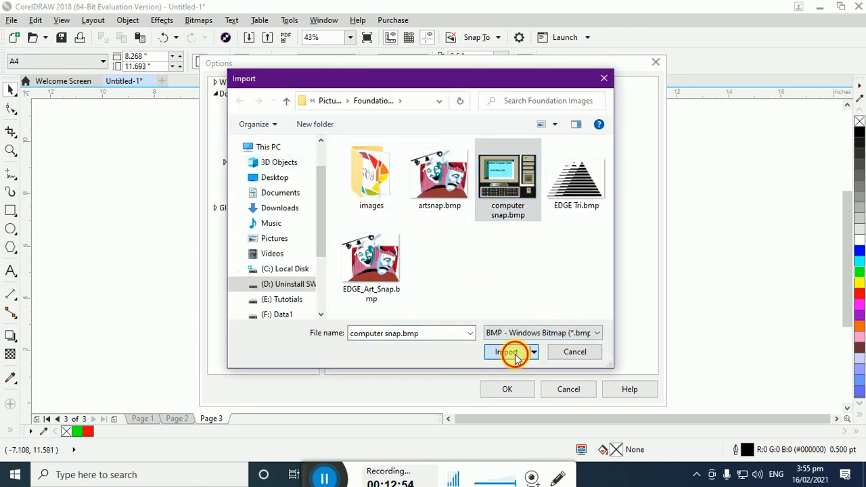
{"action": "left_click", "coordinate": [507, 389]}
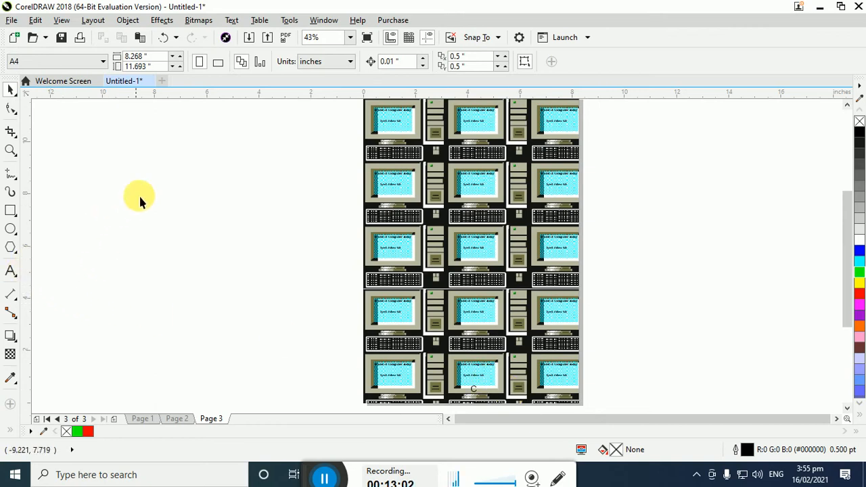
Remove the bitmap page background by applying No Background in the document options
{"action": "left_click", "coordinate": [94, 20]}
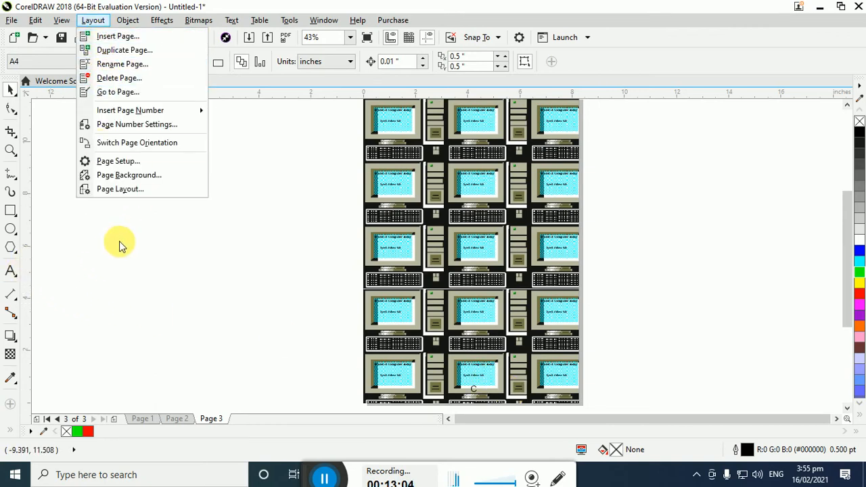
{"action": "left_click", "coordinate": [160, 237]}
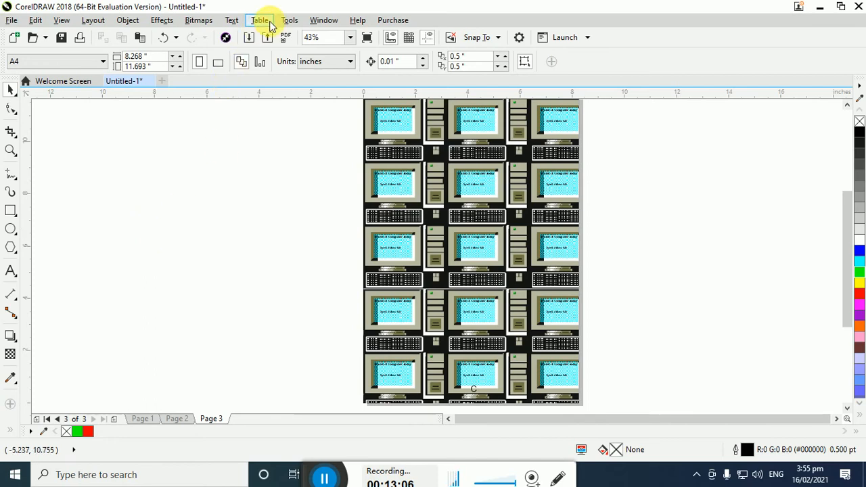
{"action": "left_click", "coordinate": [292, 21]}
{"action": "left_click", "coordinate": [291, 34]}
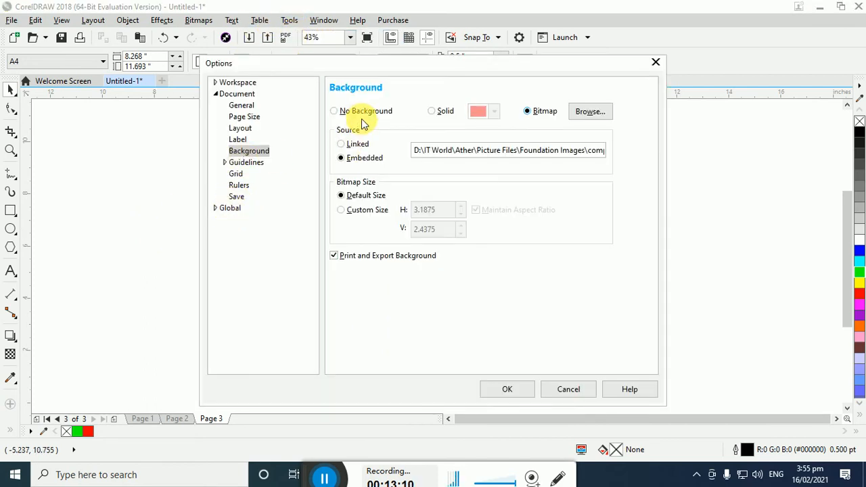
{"action": "left_click", "coordinate": [361, 114]}
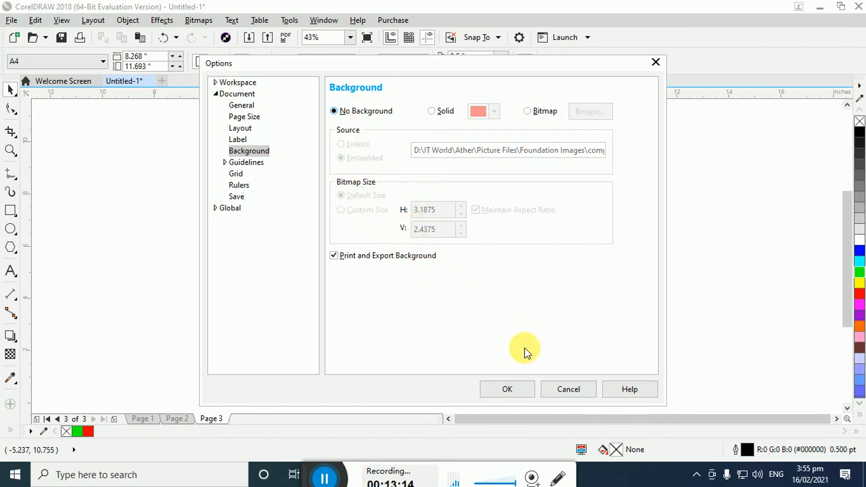
{"action": "left_click", "coordinate": [507, 389]}
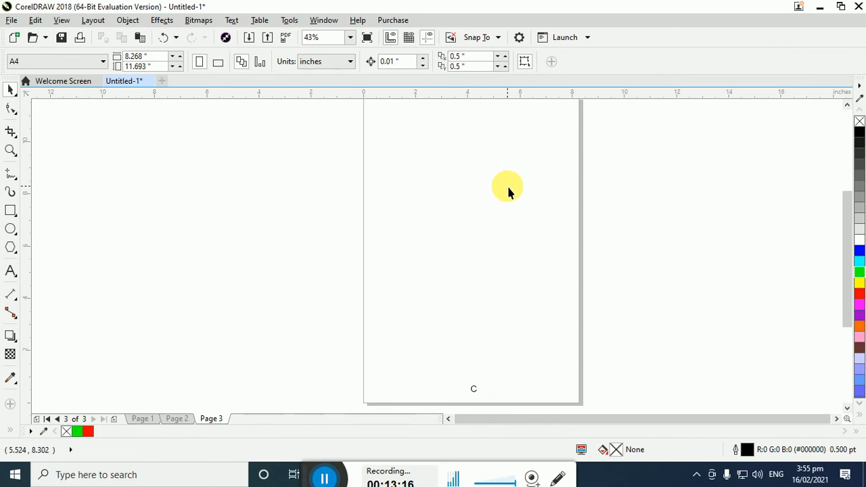
Review the document's page layout options, then its page size, resolution and bleed settings, without changing them
{"action": "scroll", "coordinate": [508, 191], "scroll_direction": "down", "scroll_amount": 1}
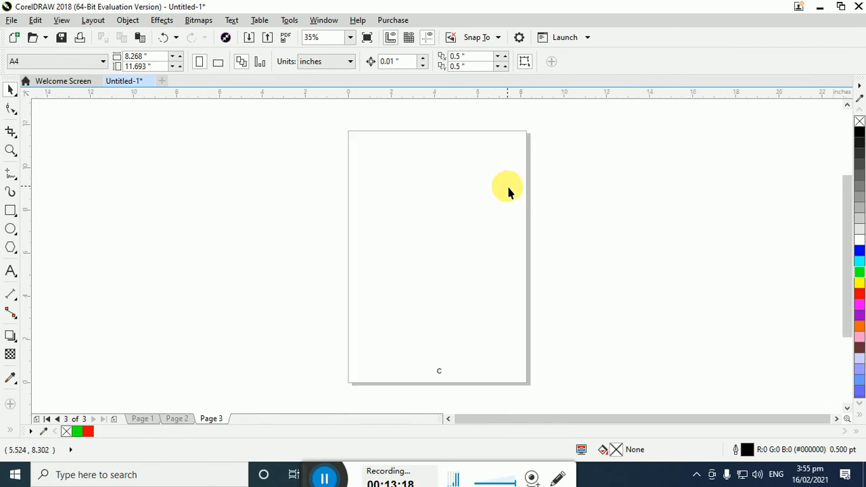
{"action": "left_click", "coordinate": [93, 21]}
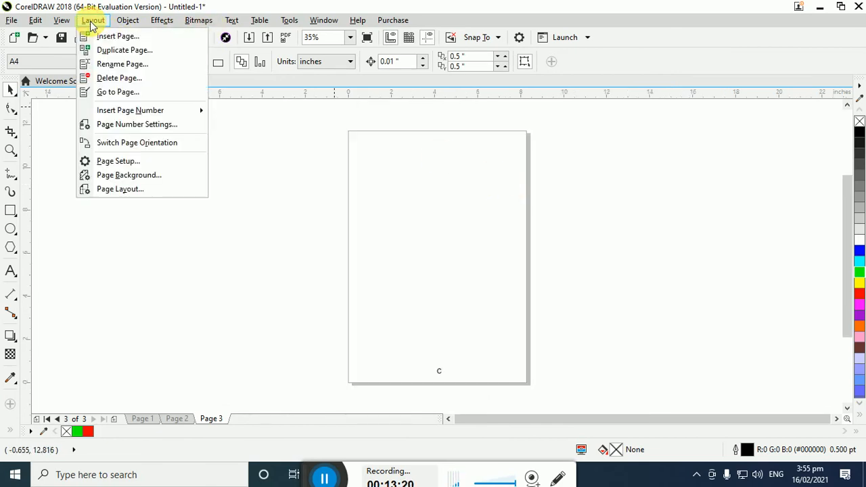
{"action": "left_click", "coordinate": [134, 191]}
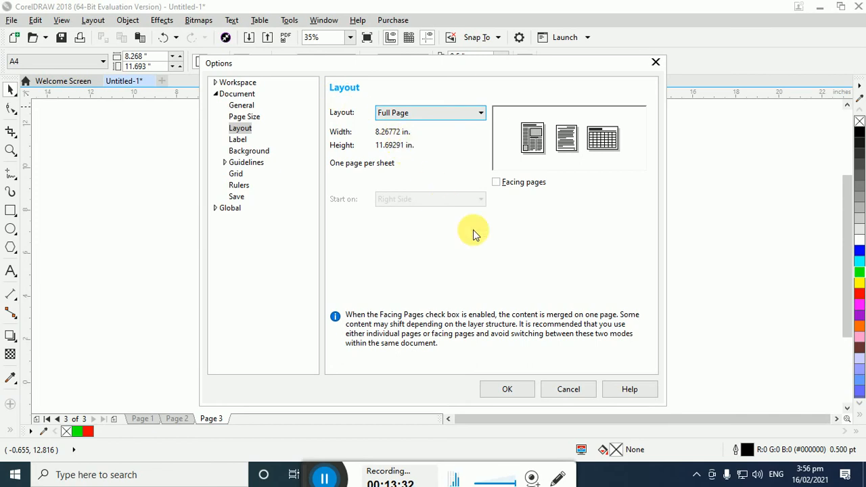
{"action": "left_click", "coordinate": [507, 388]}
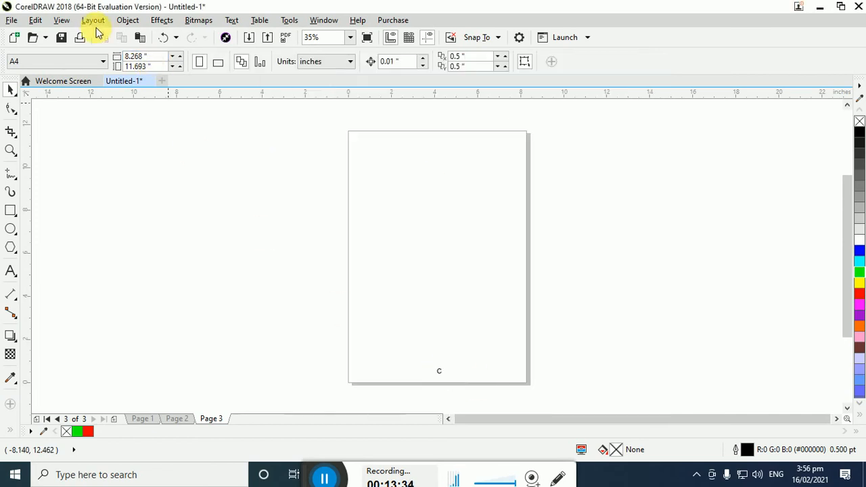
{"action": "left_click", "coordinate": [93, 20]}
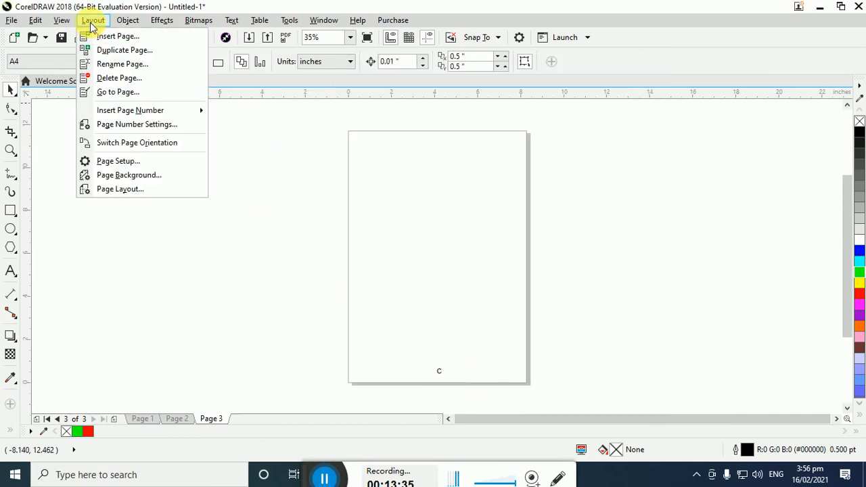
{"action": "left_click", "coordinate": [173, 162]}
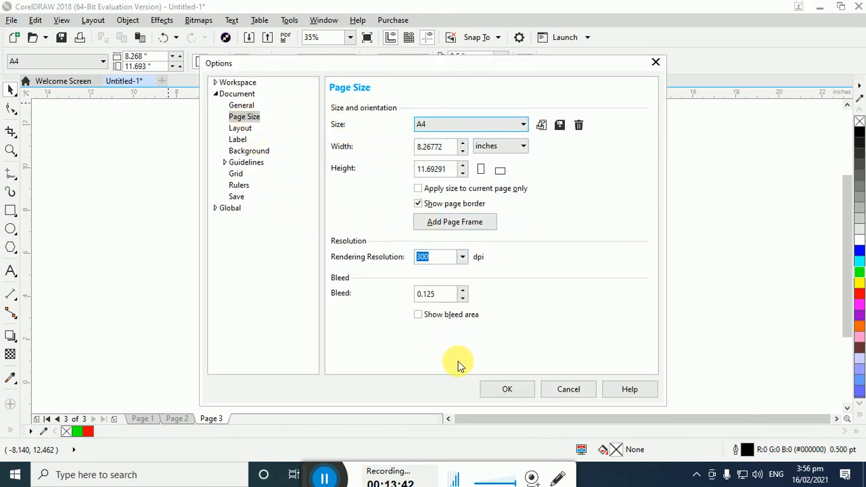
{"action": "left_click", "coordinate": [569, 389]}
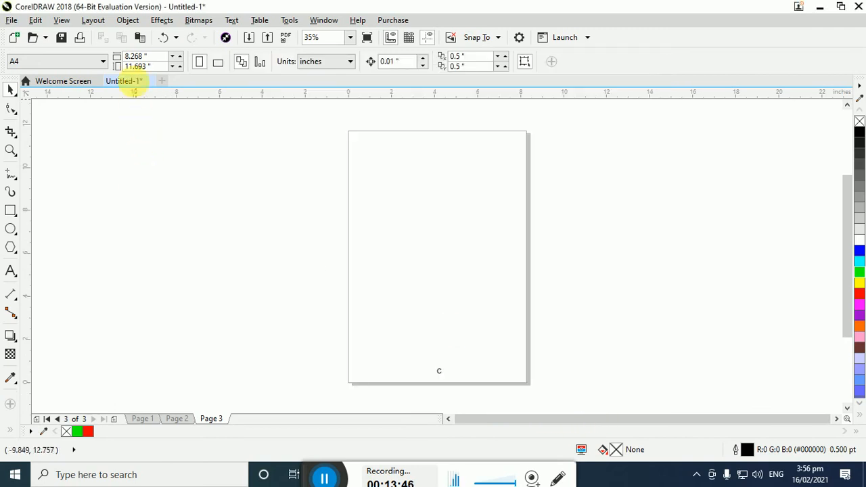
Start inserting a barcode in CodaBar format with the value 250.00
{"action": "left_click", "coordinate": [135, 23]}
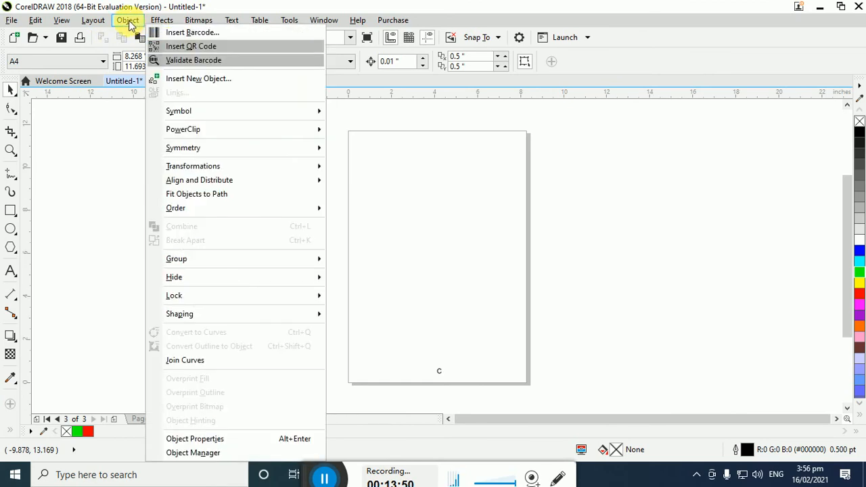
{"action": "left_click", "coordinate": [164, 35]}
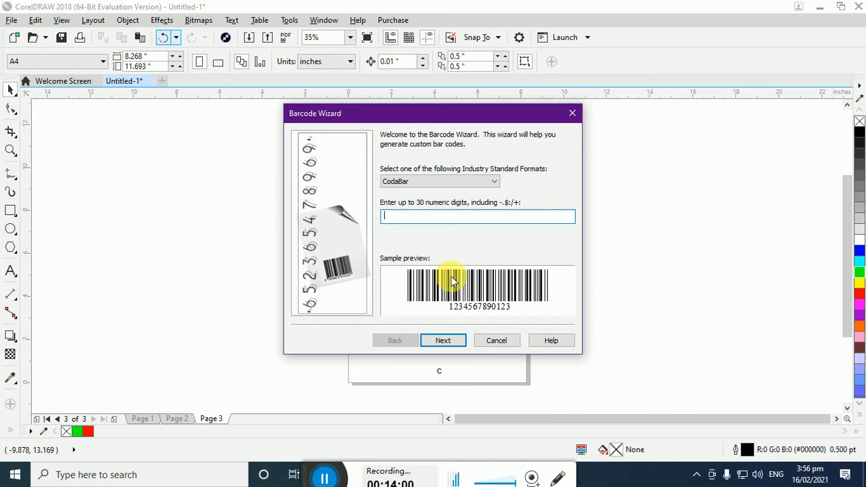
{"action": "type", "text": "250.00"}
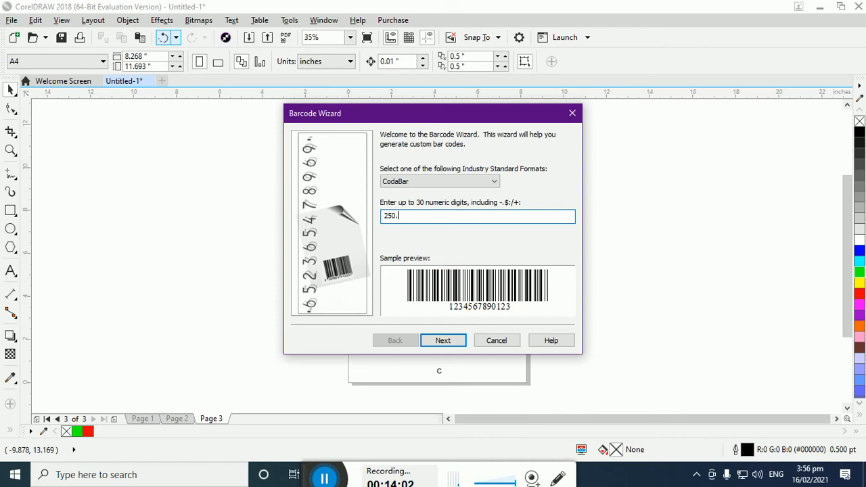
{"action": "left_click", "coordinate": [460, 340]}
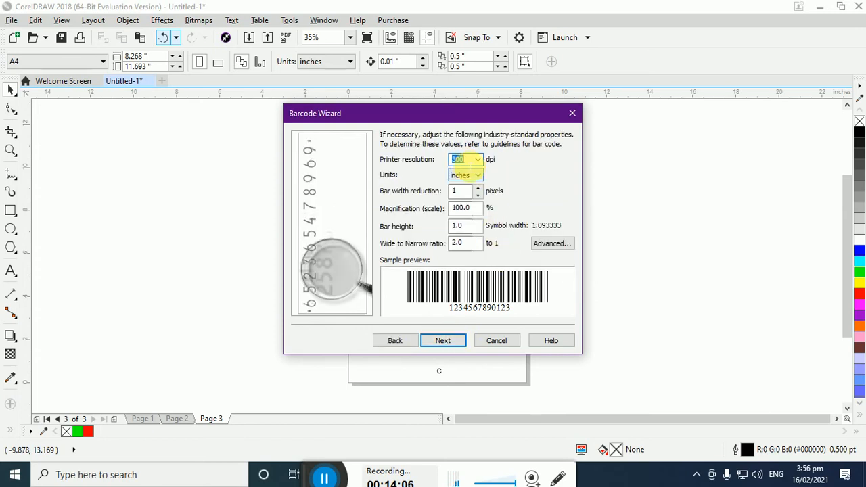
Set the barcode's printer resolution to 600 dpi with inches as units, and accept the default scale, bar height and ratio
{"action": "left_click", "coordinate": [478, 160]}
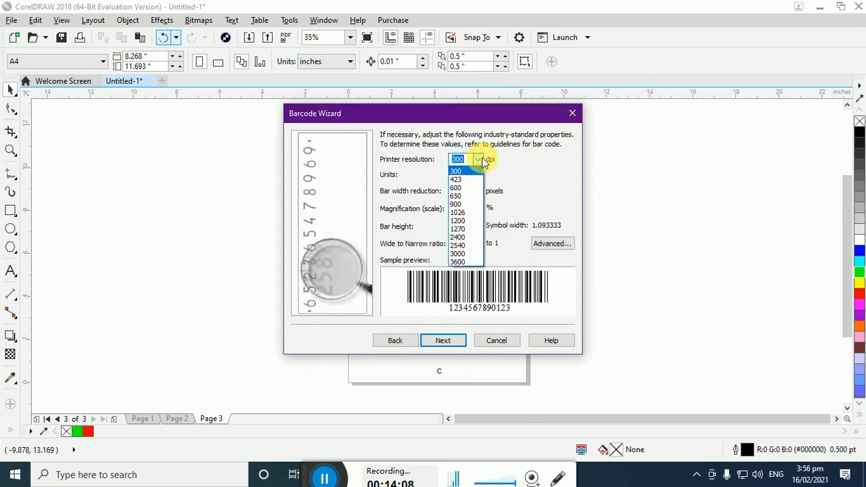
{"action": "left_click", "coordinate": [476, 239]}
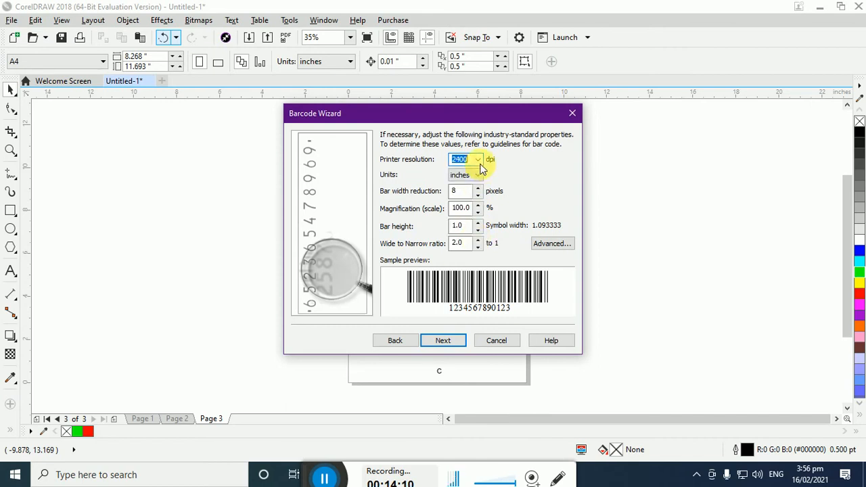
{"action": "left_click", "coordinate": [478, 159]}
{"action": "left_click", "coordinate": [470, 192]}
{"action": "left_click", "coordinate": [460, 177]}
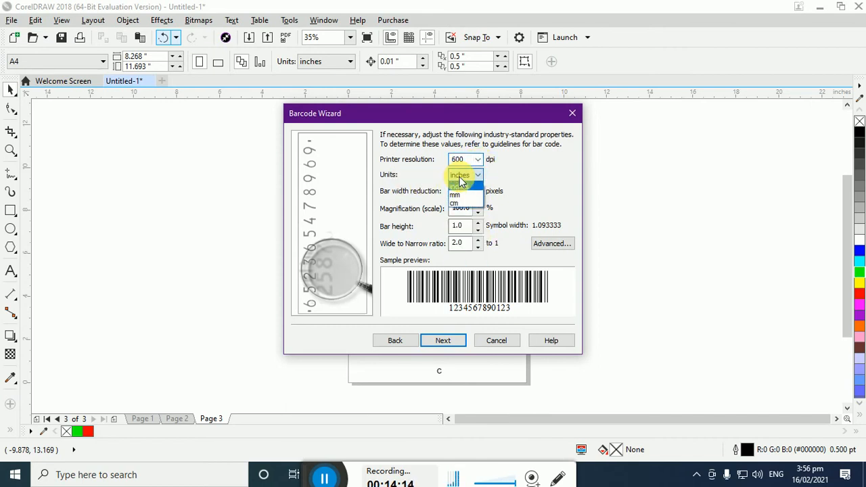
{"action": "left_click", "coordinate": [460, 180]}
{"action": "left_click", "coordinate": [460, 191]}
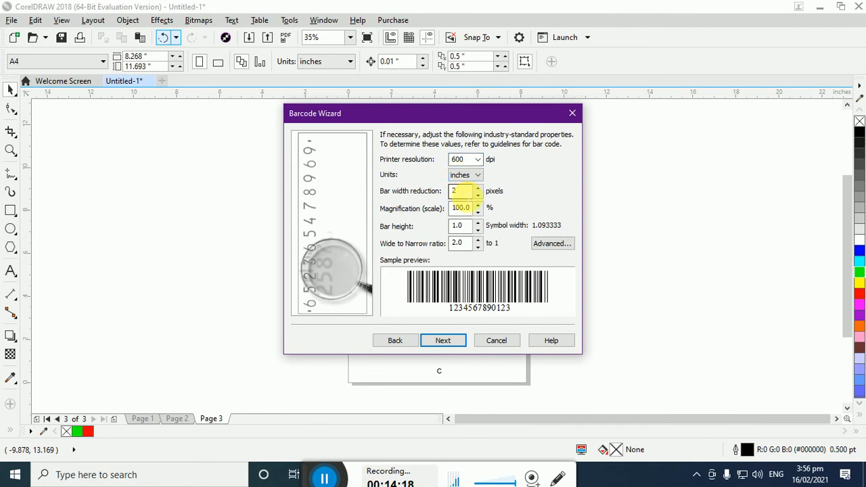
{"action": "left_click", "coordinate": [462, 208]}
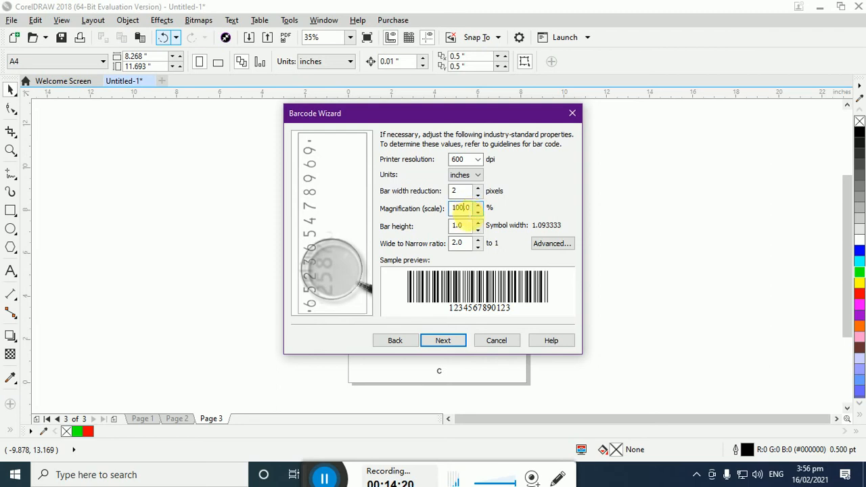
{"action": "left_click", "coordinate": [463, 225]}
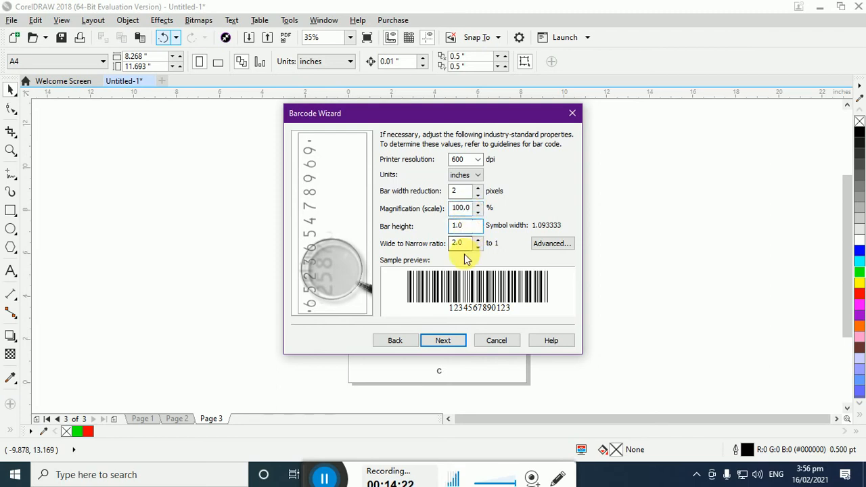
{"action": "left_click", "coordinate": [465, 243]}
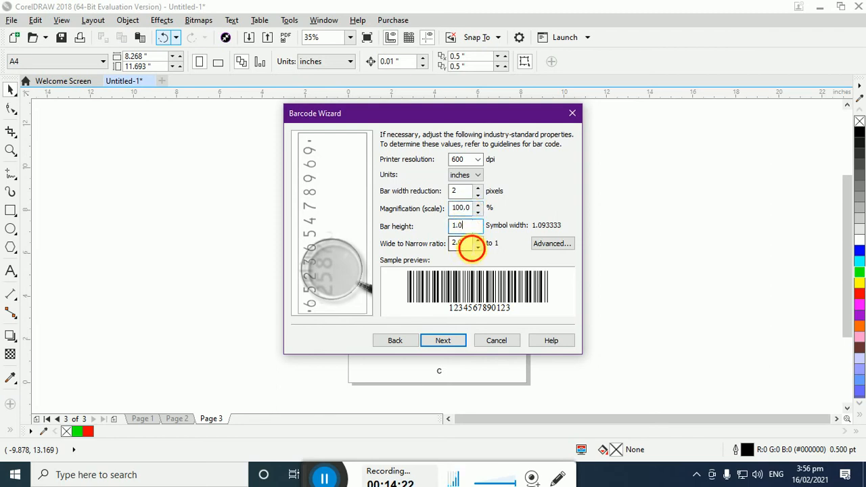
{"action": "left_click", "coordinate": [457, 341]}
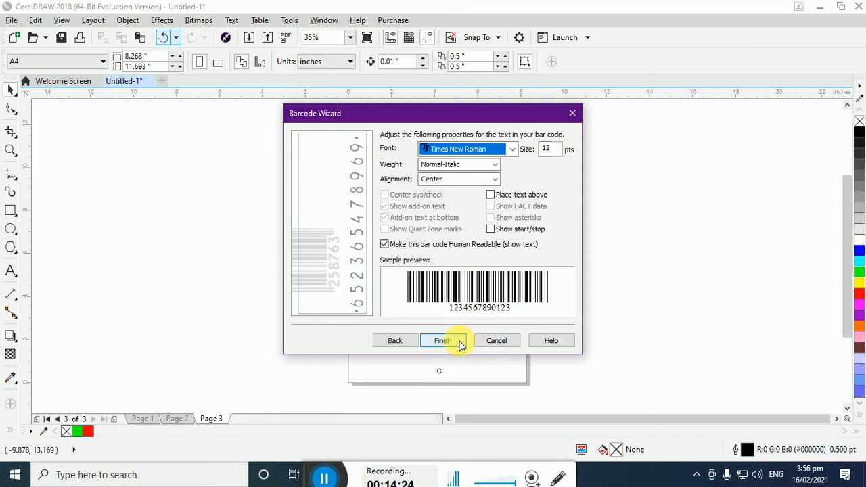
Set the barcode text to 14 pt, keeping Times New Roman, Normal-Italic and Center alignment, and finish creating the barcode
{"action": "left_click", "coordinate": [476, 147]}
{"action": "left_click", "coordinate": [481, 151]}
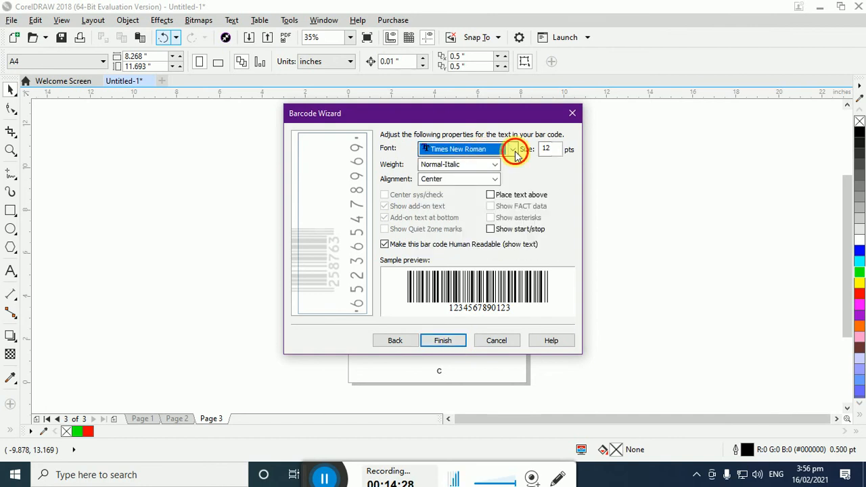
{"action": "left_click", "coordinate": [514, 150]}
{"action": "left_click", "coordinate": [515, 151]}
{"action": "left_click", "coordinate": [492, 169]}
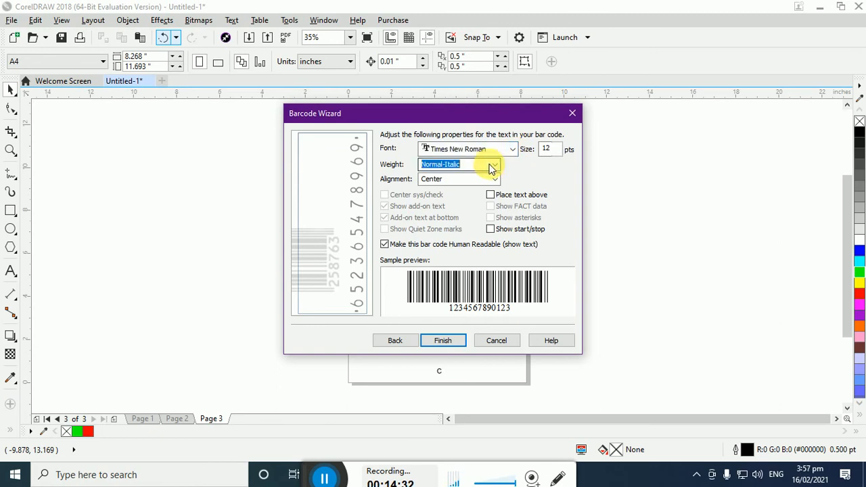
{"action": "left_click", "coordinate": [494, 170]}
{"action": "left_click", "coordinate": [493, 167]}
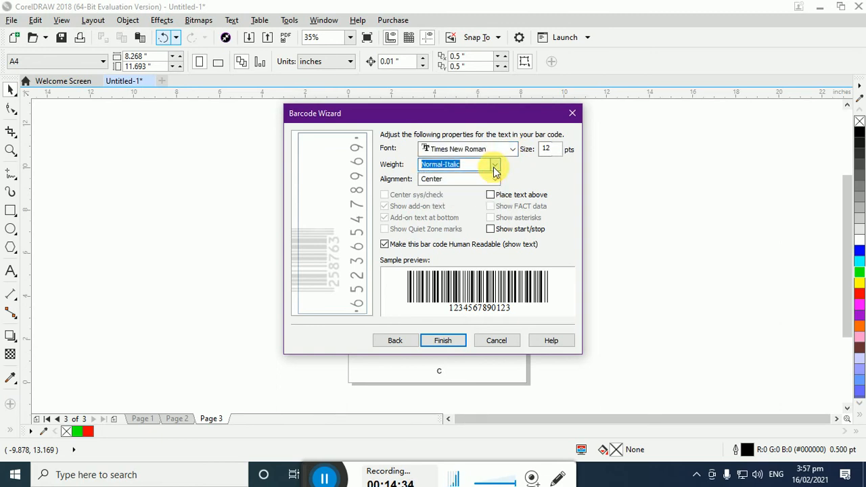
{"action": "left_click", "coordinate": [495, 181]}
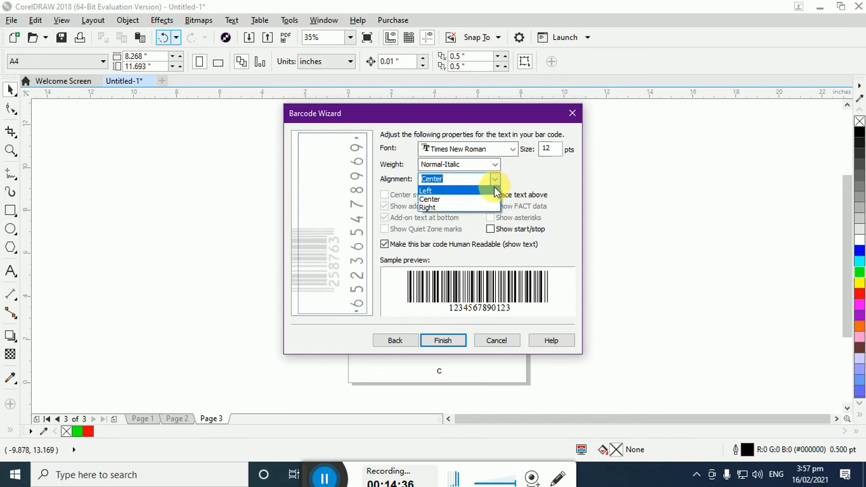
{"action": "left_click", "coordinate": [494, 178]}
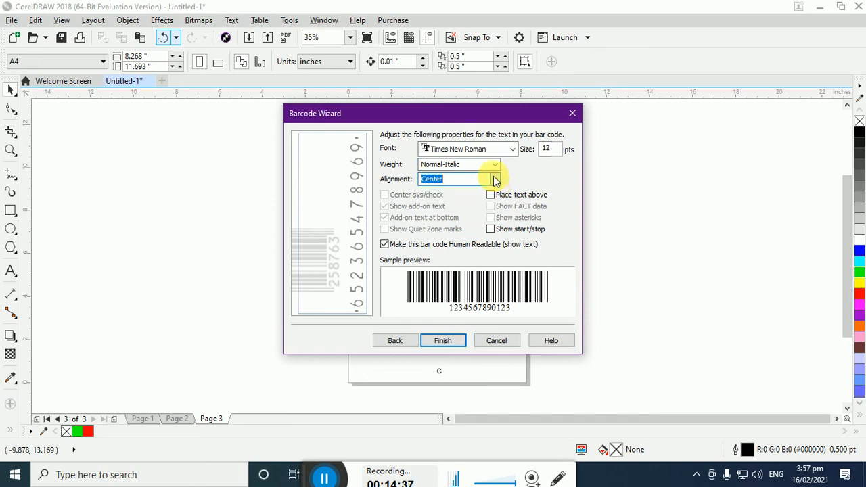
{"action": "left_click", "coordinate": [558, 148]}
{"action": "left_click", "coordinate": [559, 148]}
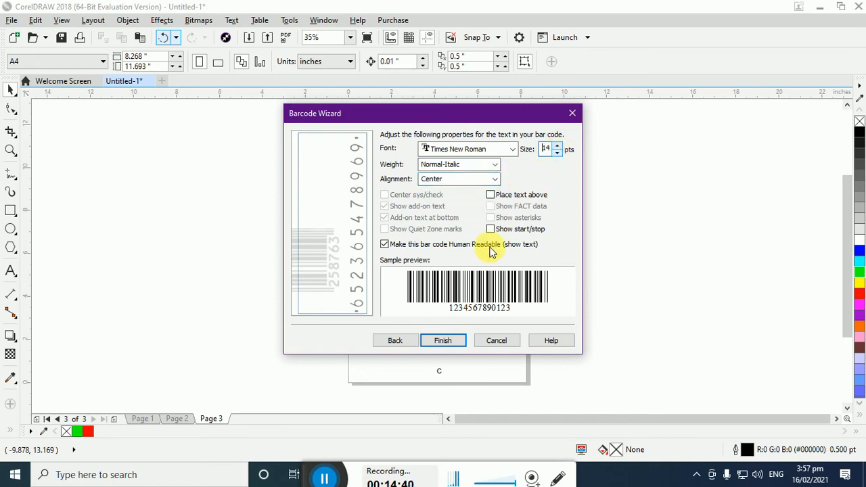
{"action": "left_click", "coordinate": [451, 341]}
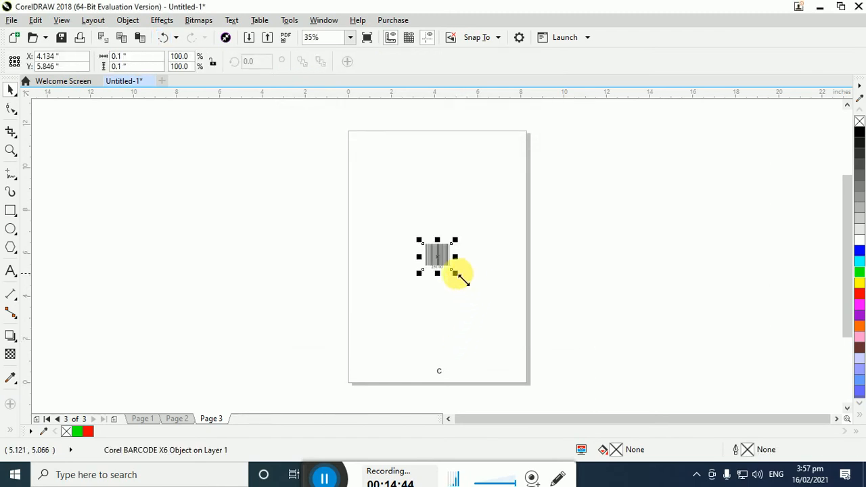
Stretch the barcode to about 5.09 by 1.96 inches and place it in the lower half of page 3
{"action": "left_click_drag", "start_coordinate": [458, 277], "coordinate": [480, 294]}
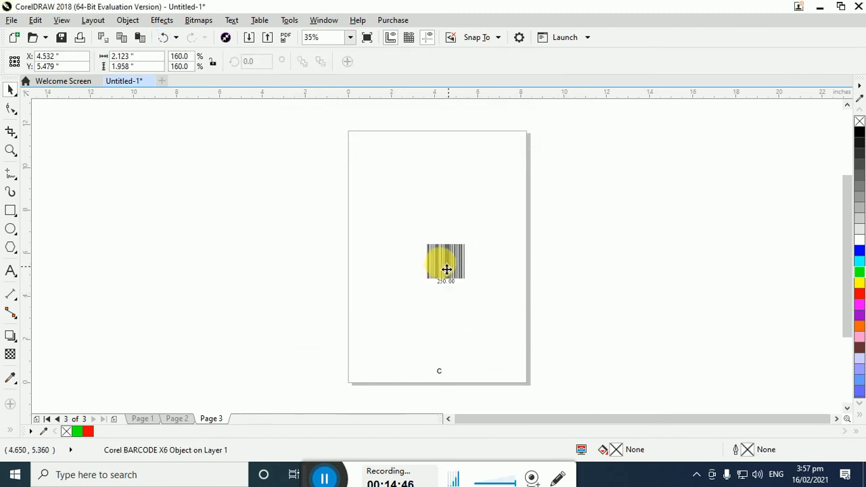
{"action": "left_click_drag", "start_coordinate": [451, 260], "coordinate": [479, 297]}
{"action": "left_click", "coordinate": [610, 345]}
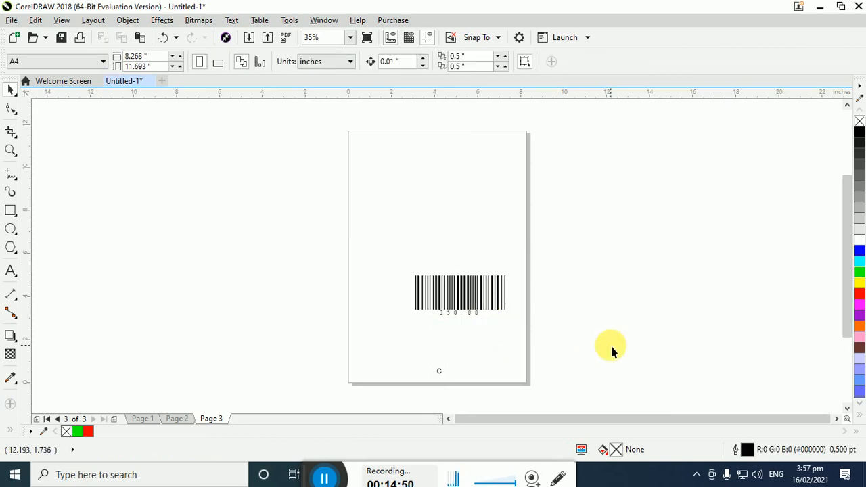
{"action": "left_click", "coordinate": [475, 287]}
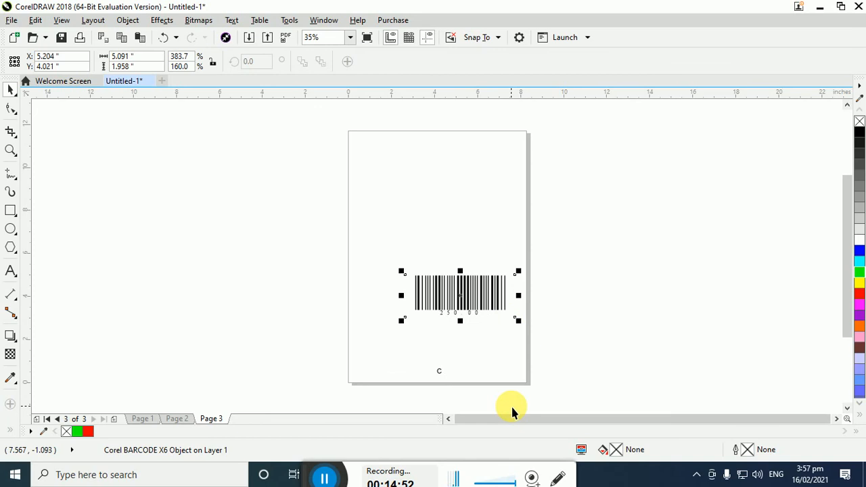
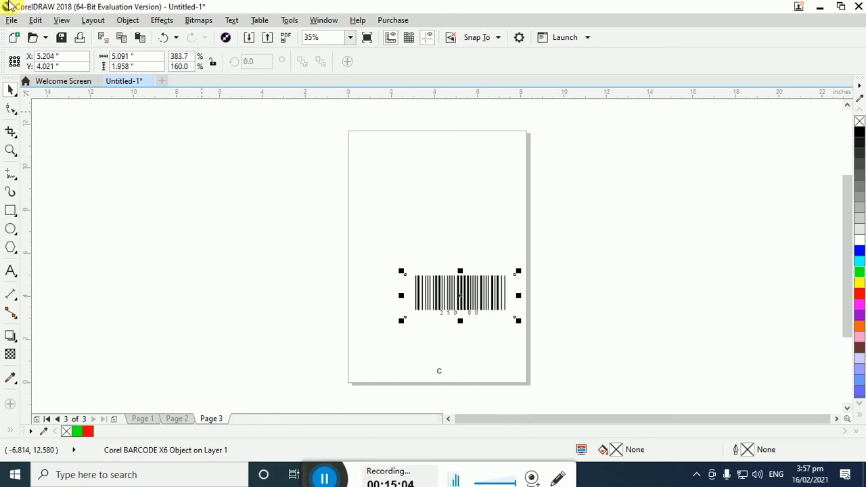
Start inserting a new object created from a file and browse for the source file
{"action": "left_click", "coordinate": [93, 21]}
{"action": "mouse_move", "coordinate": [123, 22]}
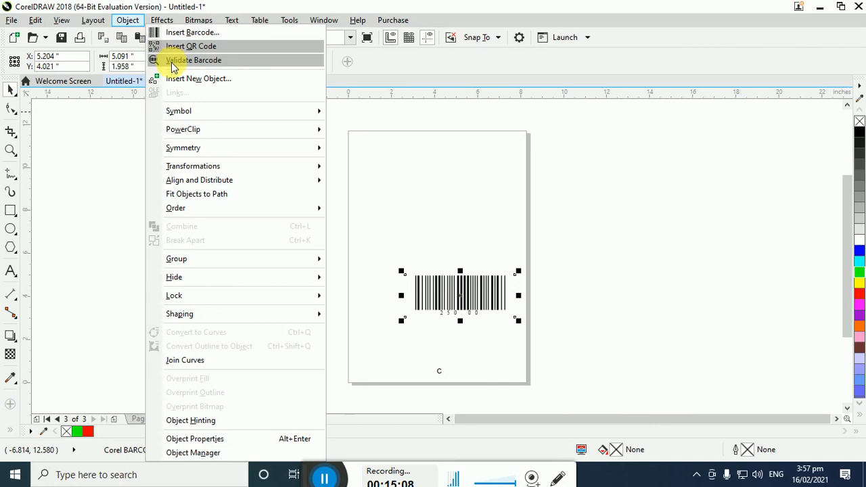
{"action": "left_click", "coordinate": [214, 81]}
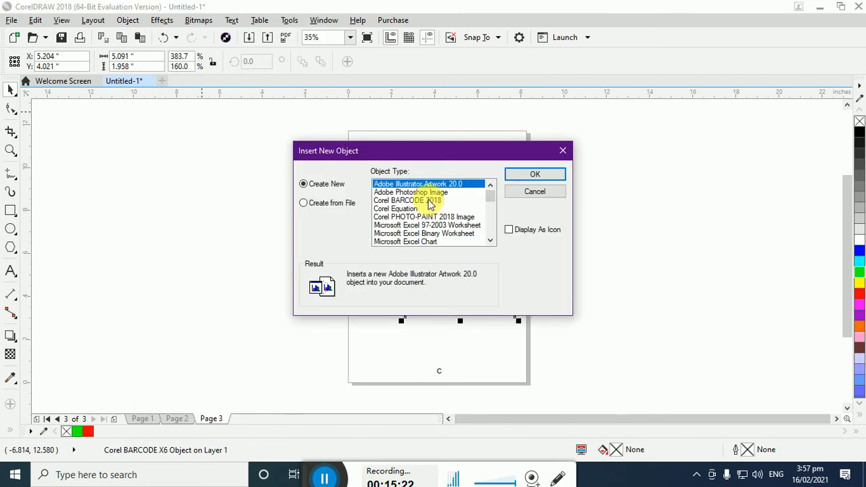
{"action": "left_click", "coordinate": [341, 205]}
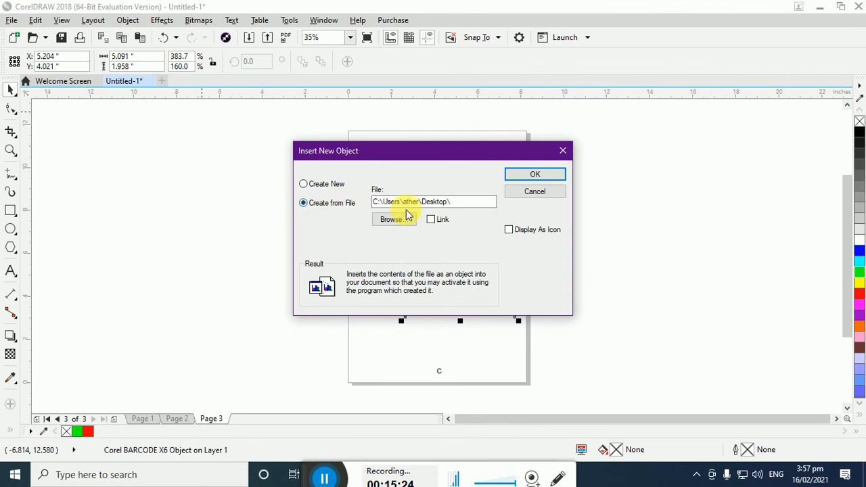
{"action": "left_click", "coordinate": [396, 220]}
Choose EDGE_Technical.jpg from the Desktop's images folder as the source file
{"action": "left_click_drag", "start_coordinate": [609, 222], "coordinate": [611, 284]}
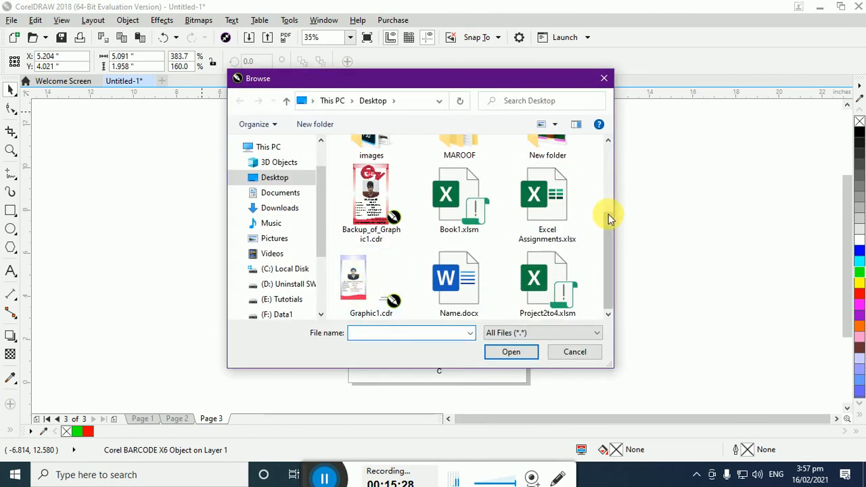
{"action": "left_click_drag", "start_coordinate": [609, 251], "coordinate": [605, 181]}
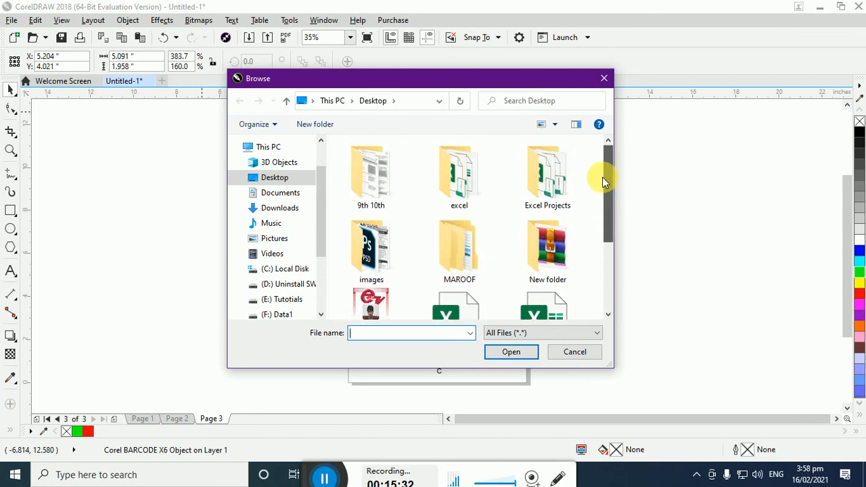
{"action": "double_click", "coordinate": [372, 245]}
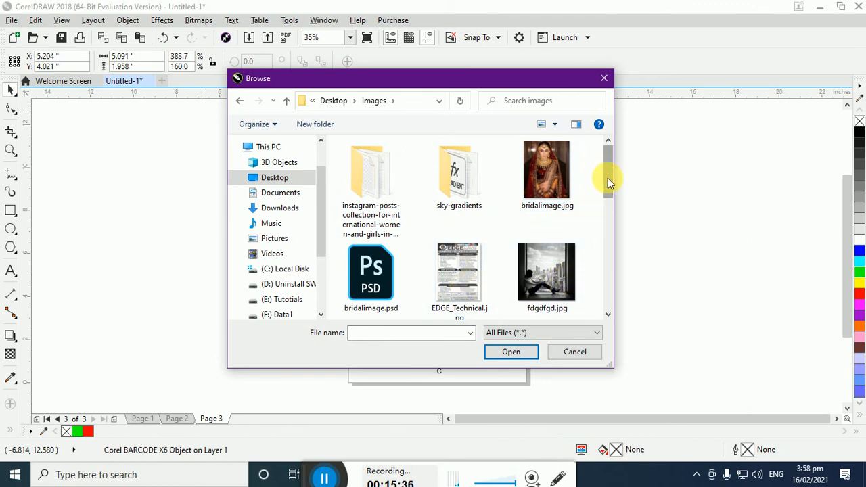
{"action": "mouse_move", "coordinate": [609, 180]}
{"action": "left_mouse_down"}
{"action": "mouse_move", "coordinate": [607, 288]}
{"action": "mouse_move", "coordinate": [601, 172]}
{"action": "left_mouse_up"}
{"action": "double_click", "coordinate": [455, 177]}
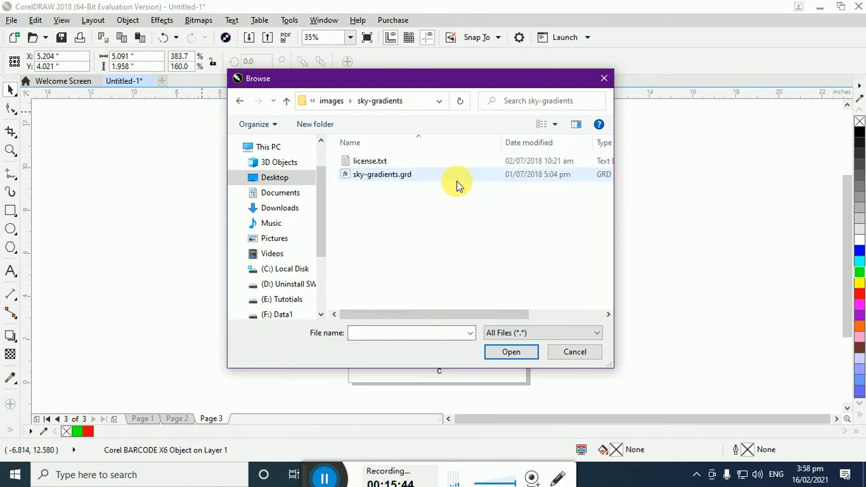
{"action": "key", "text": "BackSpace"}
{"action": "left_click", "coordinate": [472, 294]}
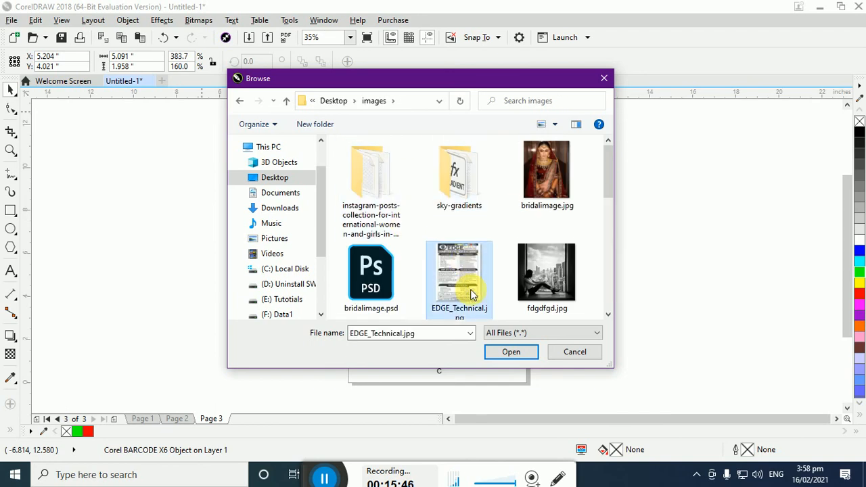
{"action": "left_click", "coordinate": [509, 352]}
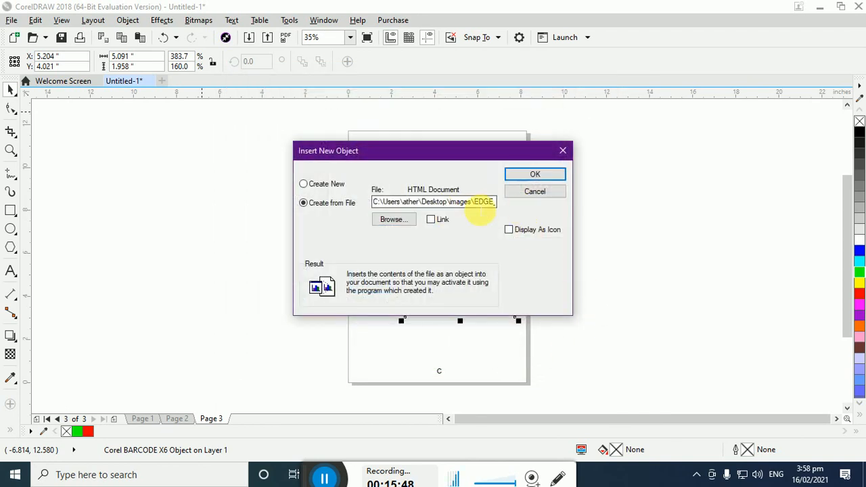
Insert the file as an unlinked object, scaled to about 5.03 by 2.12 inches and placed to the right of the page
{"action": "left_click", "coordinate": [431, 219]}
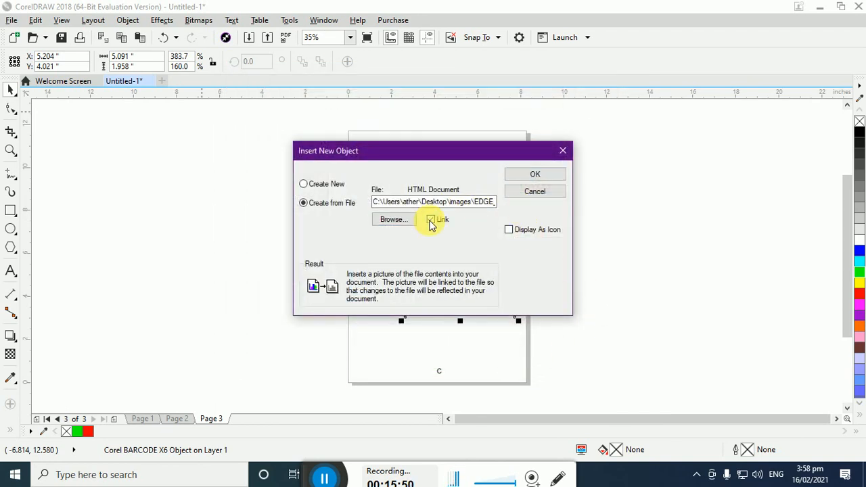
{"action": "left_click", "coordinate": [431, 220]}
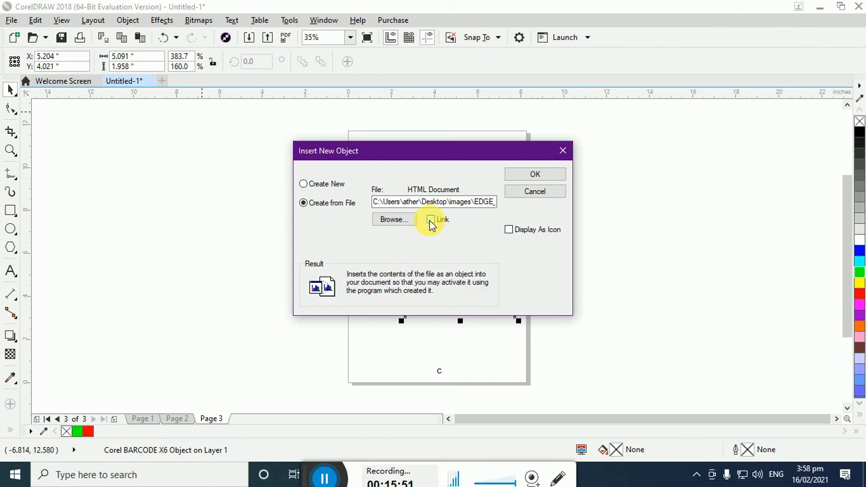
{"action": "left_click", "coordinate": [542, 176]}
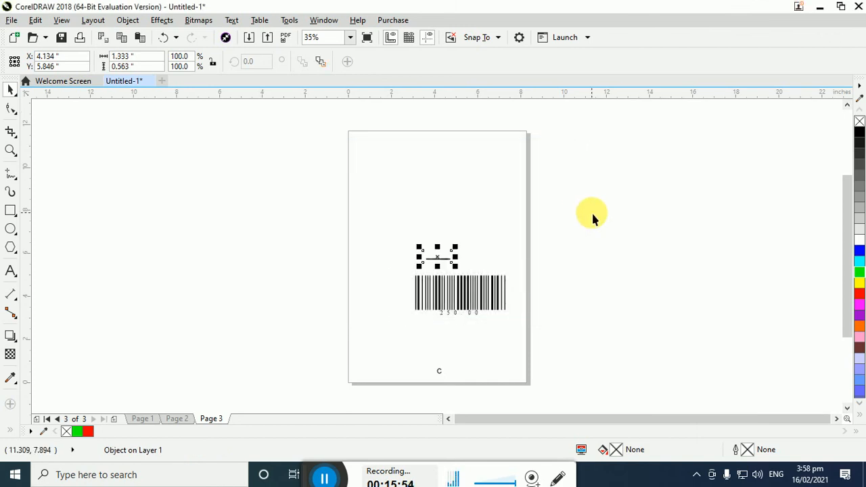
{"action": "left_click_drag", "start_coordinate": [461, 251], "coordinate": [534, 213]}
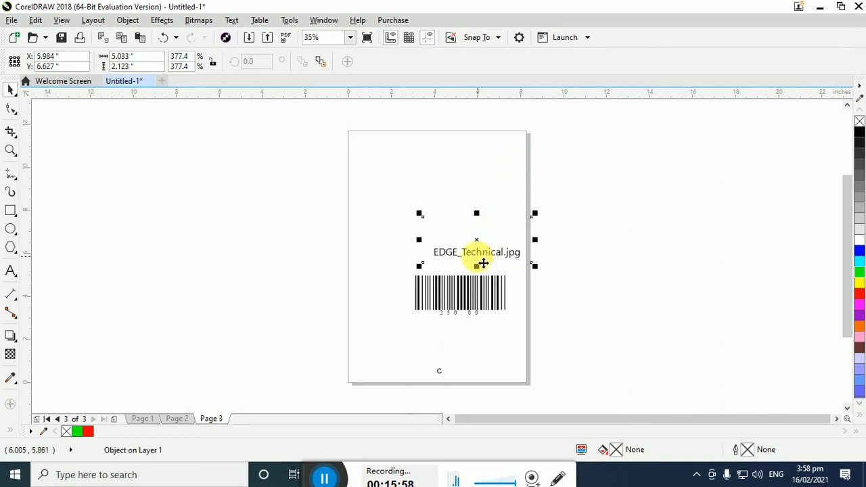
{"action": "left_click_drag", "start_coordinate": [486, 265], "coordinate": [668, 246]}
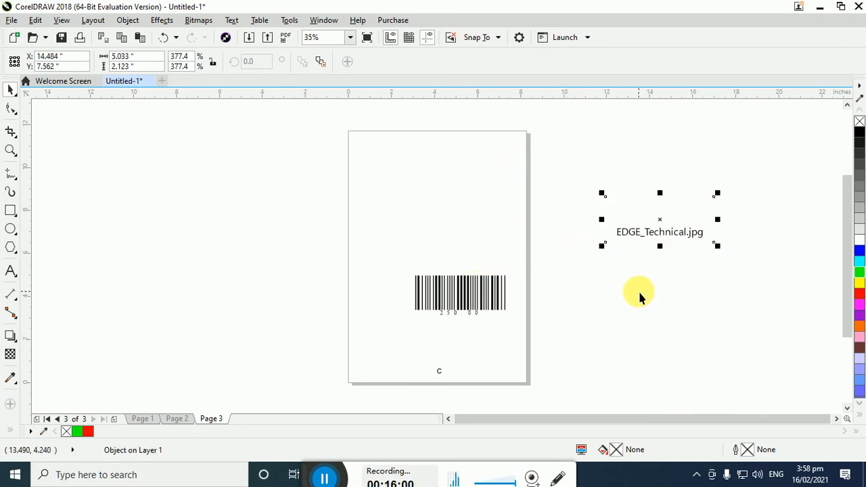
Open the inserted object's picture in the Photos viewer and minimize the viewer
{"action": "left_click", "coordinate": [661, 233]}
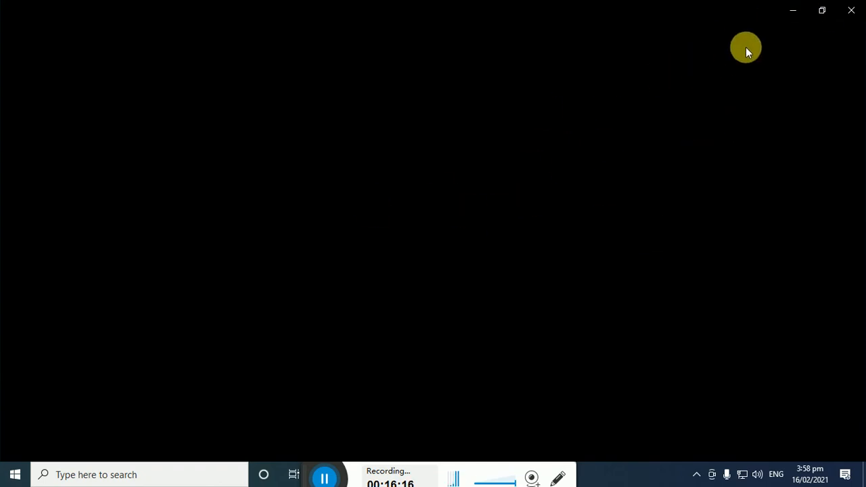
{"action": "left_click", "coordinate": [792, 12]}
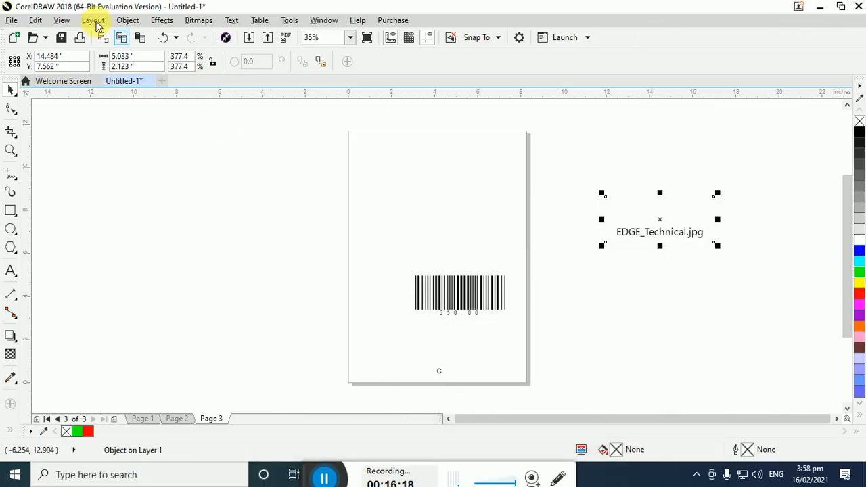
Open the Symbol Manager to see the document's symbols
{"action": "left_click", "coordinate": [83, 25]}
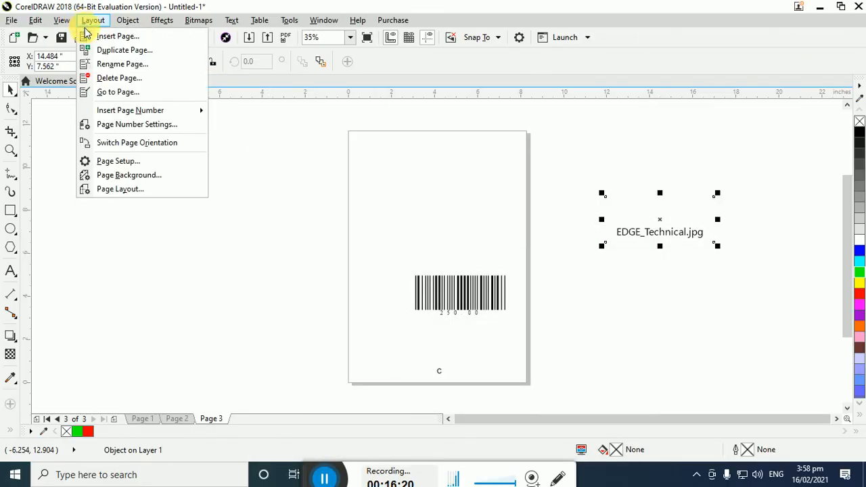
{"action": "left_click", "coordinate": [116, 12]}
{"action": "left_click", "coordinate": [119, 19]}
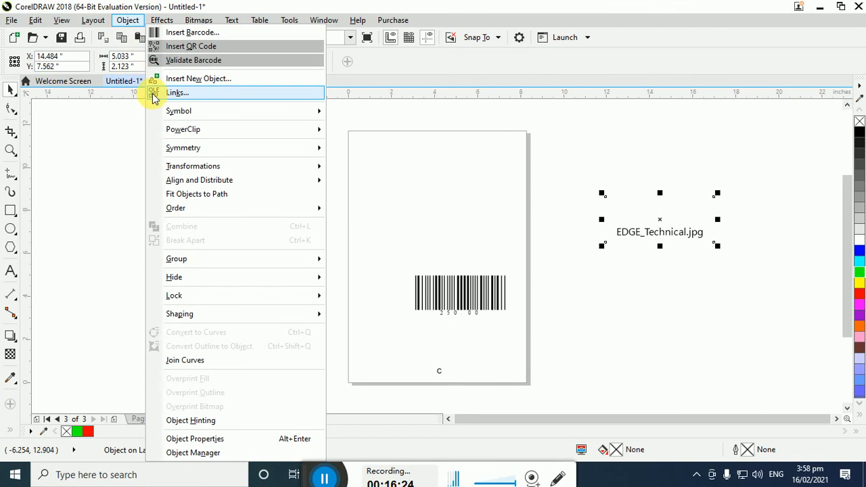
{"action": "mouse_move", "coordinate": [170, 116]}
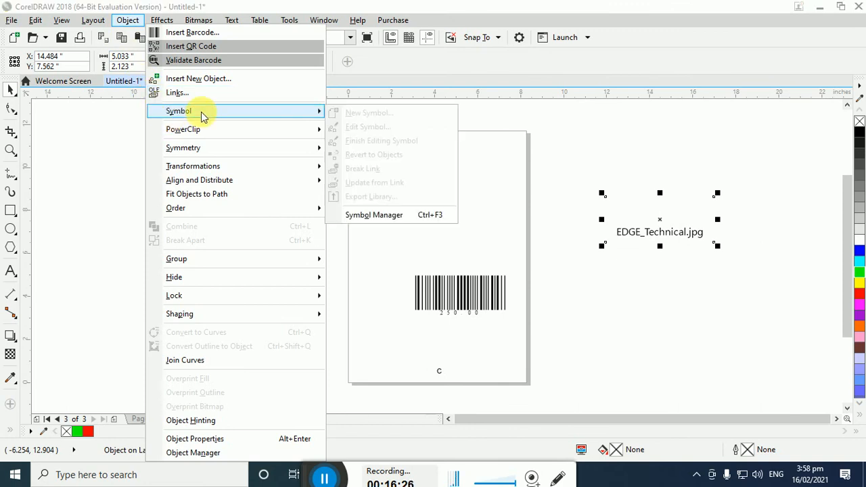
{"action": "left_click", "coordinate": [391, 214]}
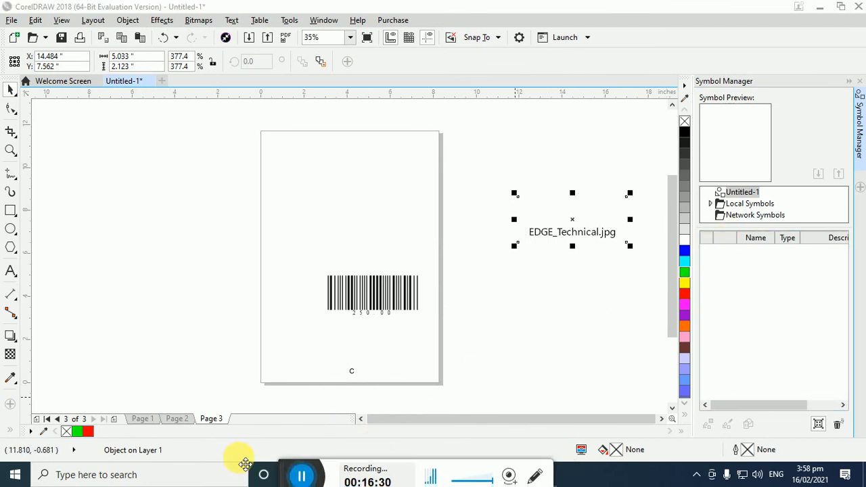
Close the picture open in Photos and delete the EDGE_Technical.jpg object beside the page
{"action": "left_click", "coordinate": [545, 477]}
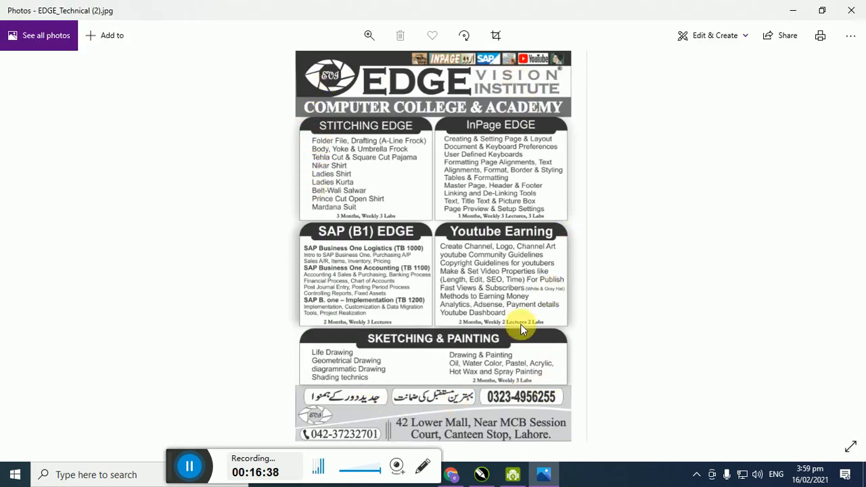
{"action": "left_click", "coordinate": [854, 11]}
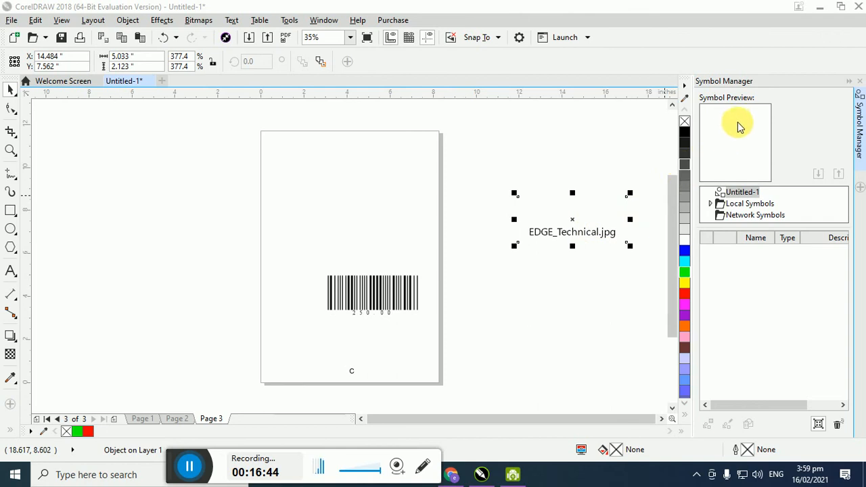
{"action": "left_click_drag", "start_coordinate": [566, 237], "coordinate": [497, 206]}
{"action": "key", "text": "Delete"}
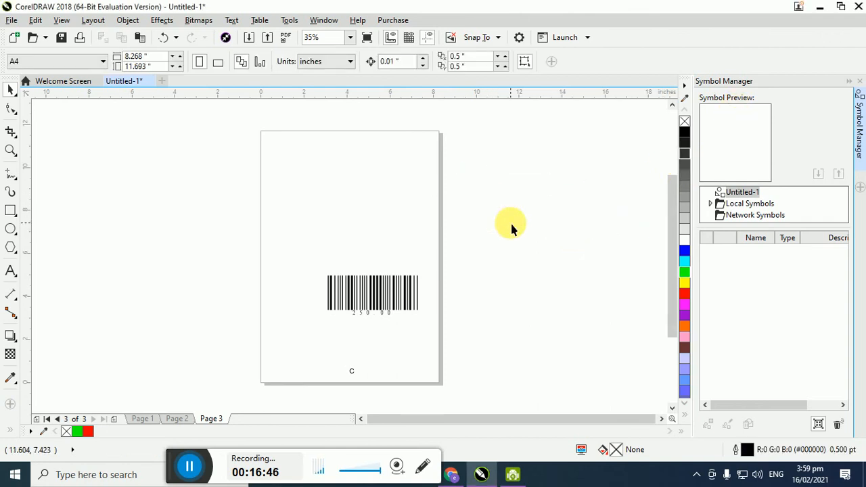
Draw a rectangle of about 3.5 by 2.25 inches above the barcode on page 3 and fill it with yellow
{"action": "left_click", "coordinate": [10, 210]}
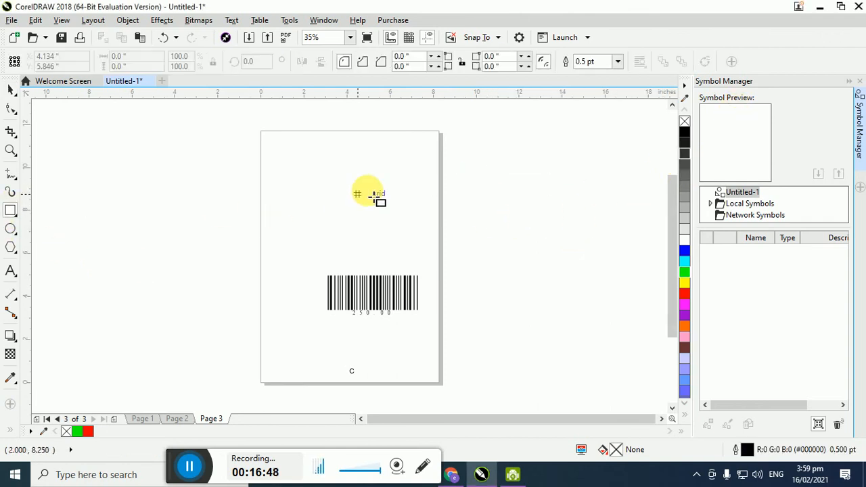
{"action": "left_click_drag", "start_coordinate": [337, 158], "coordinate": [420, 213]}
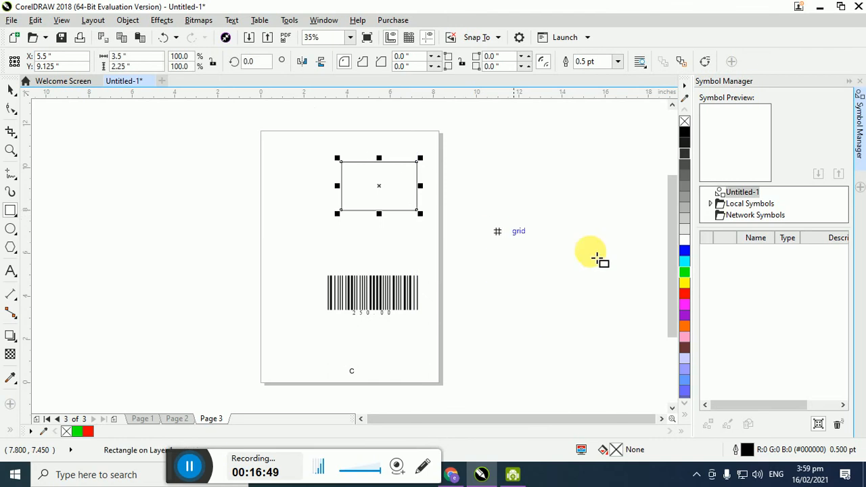
{"action": "left_click", "coordinate": [684, 283]}
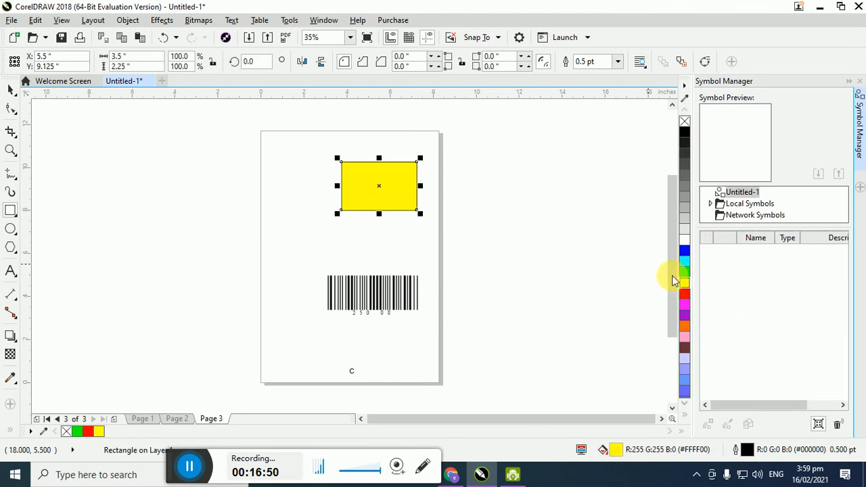
Check the Local Symbols and Network Symbols libraries and put the Symbol Manager away
{"action": "left_click", "coordinate": [719, 204]}
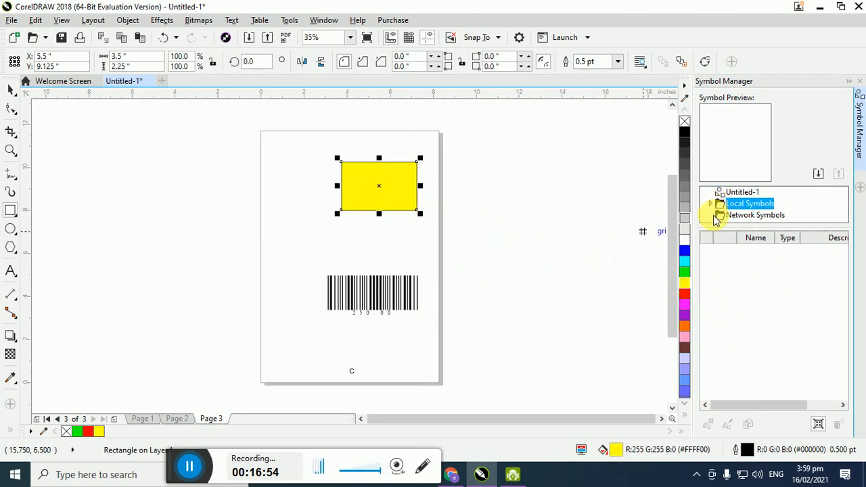
{"action": "left_click", "coordinate": [717, 215]}
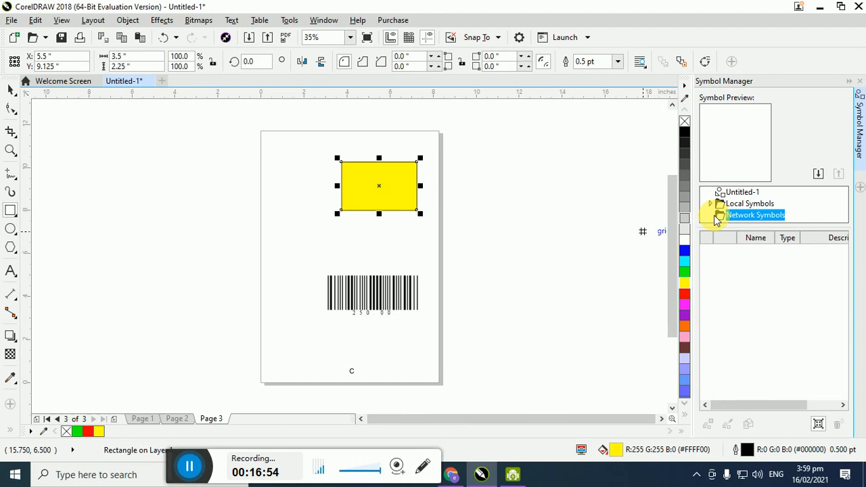
{"action": "left_click", "coordinate": [850, 83]}
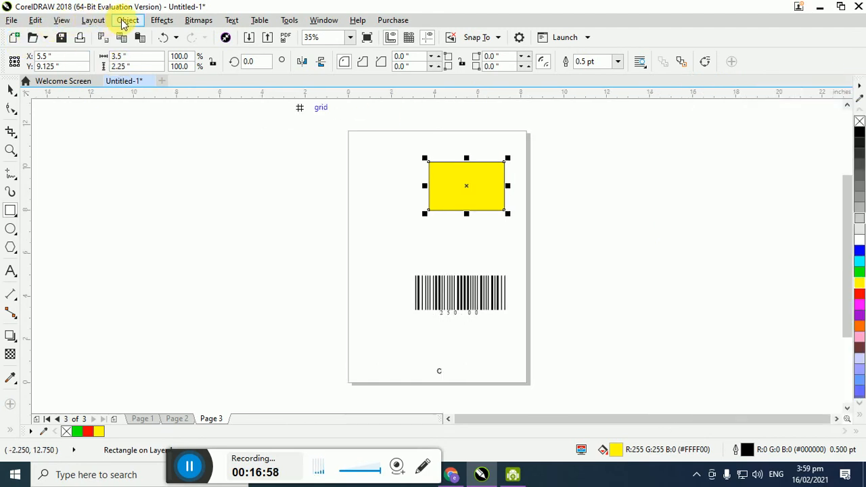
Convert the yellow rectangle into a new symbol with the default settings and deselect it
{"action": "left_click", "coordinate": [125, 21]}
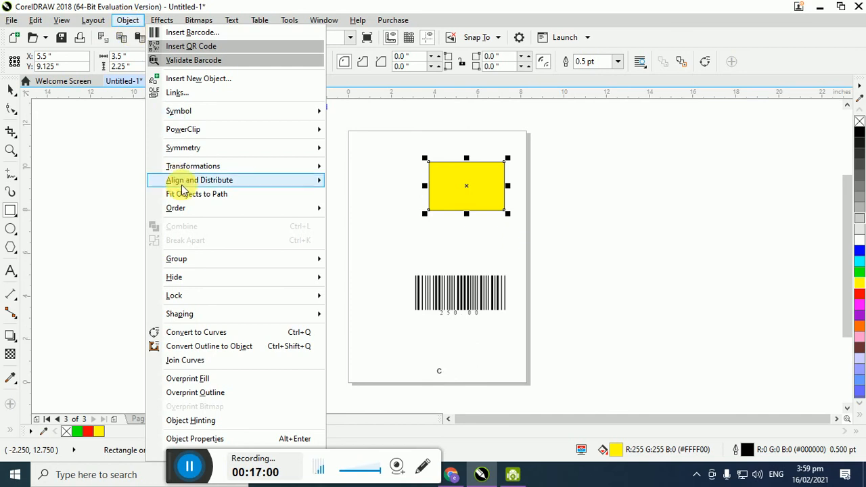
{"action": "mouse_move", "coordinate": [230, 120]}
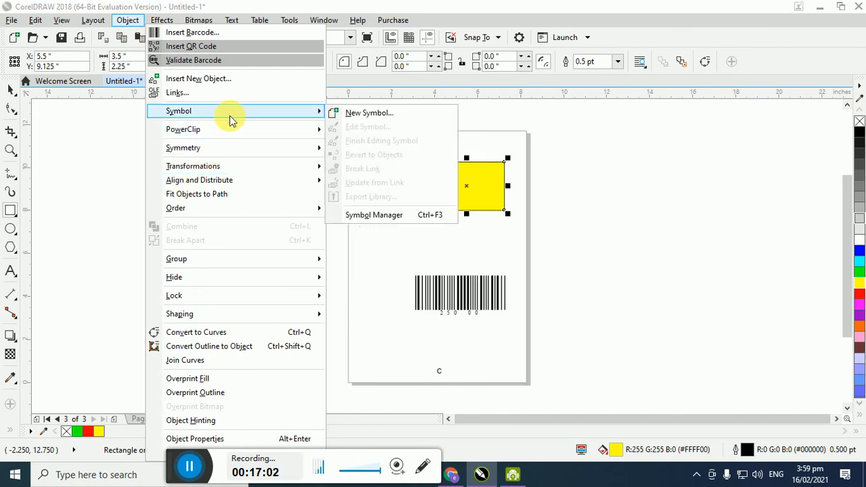
{"action": "left_click", "coordinate": [373, 116]}
{"action": "left_click", "coordinate": [389, 252]}
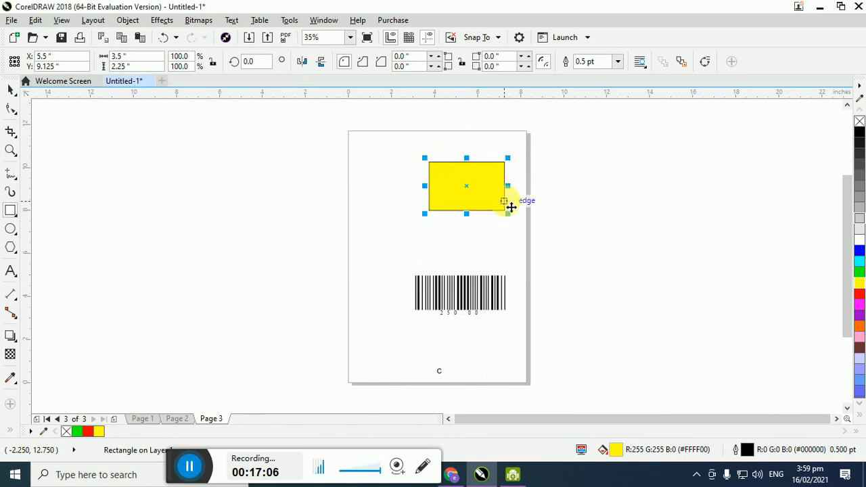
{"action": "left_click", "coordinate": [320, 163]}
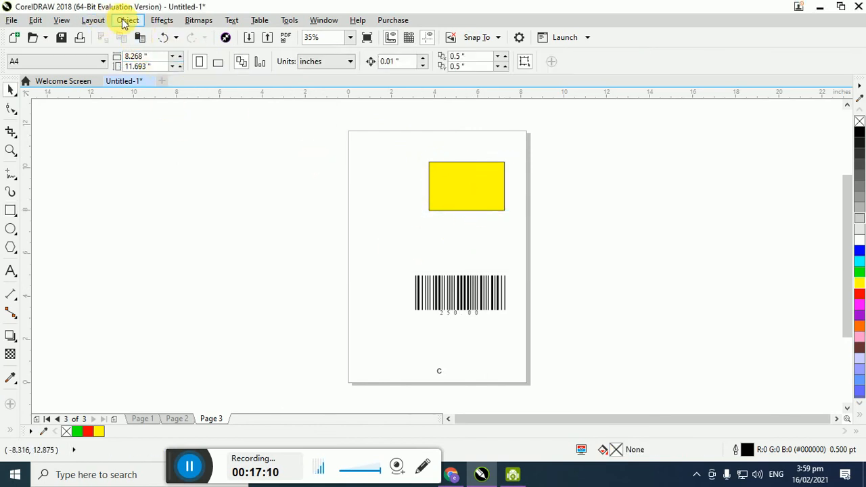
Reopen the Symbol Manager and select Symbol1 in the document's symbol list
{"action": "left_click", "coordinate": [128, 19]}
{"action": "mouse_move", "coordinate": [225, 112]}
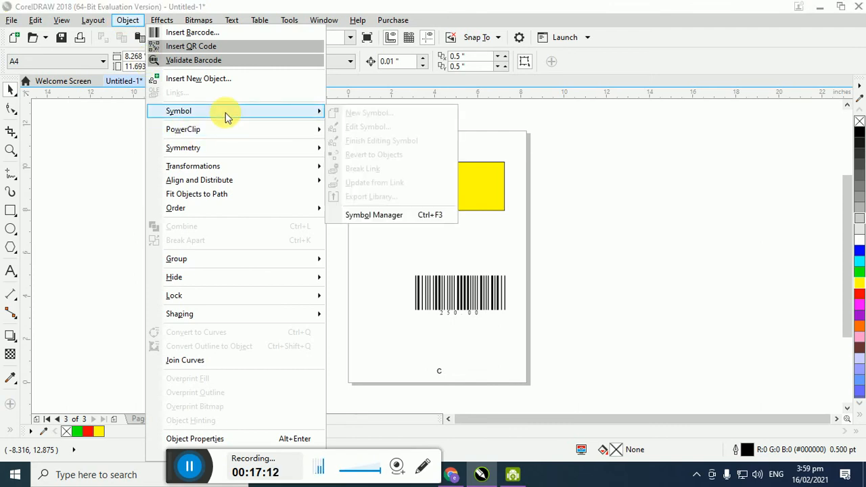
{"action": "left_click", "coordinate": [433, 215]}
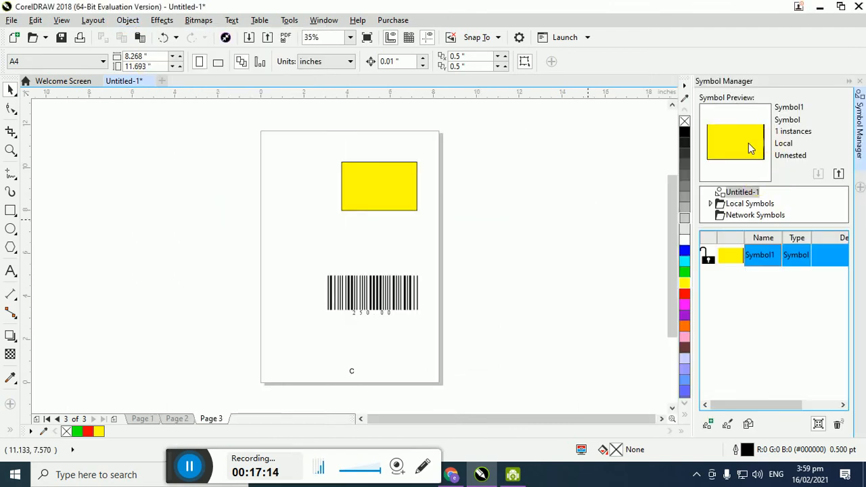
{"action": "left_click", "coordinate": [839, 174]}
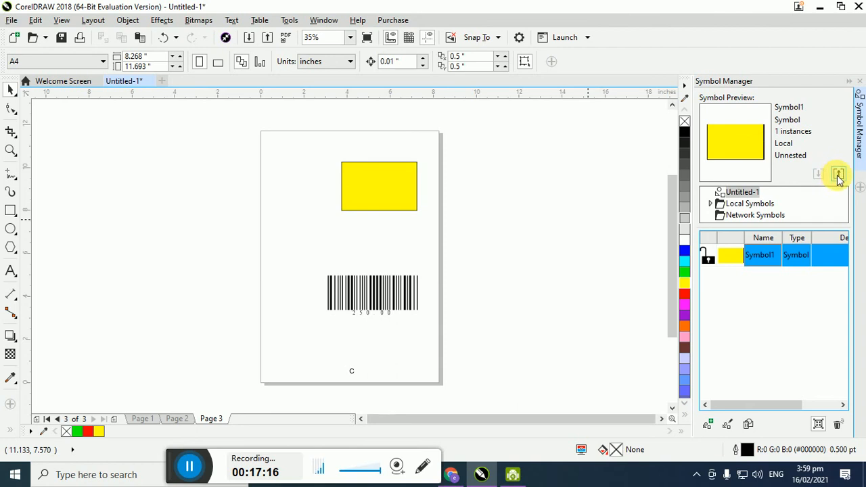
{"action": "left_click", "coordinate": [758, 254]}
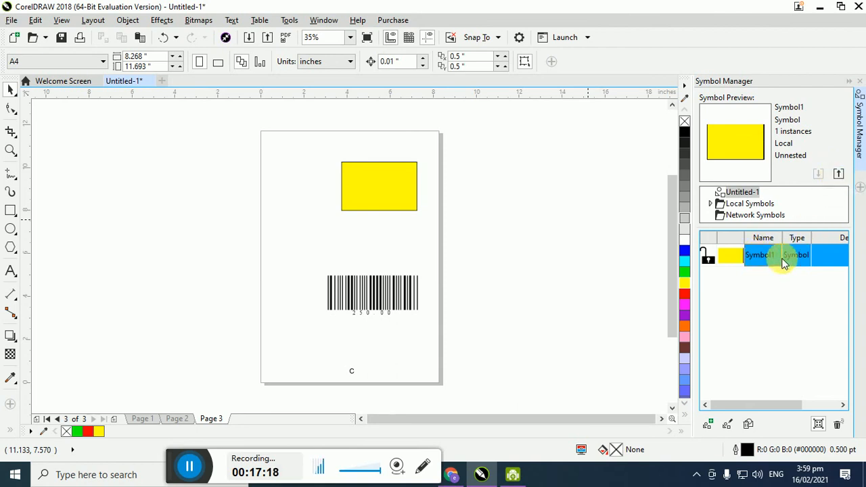
{"action": "left_click_drag", "start_coordinate": [783, 406], "coordinate": [763, 409]}
Insert another instance of Symbol1 to the right of the page and delete it
{"action": "left_click", "coordinate": [709, 424]}
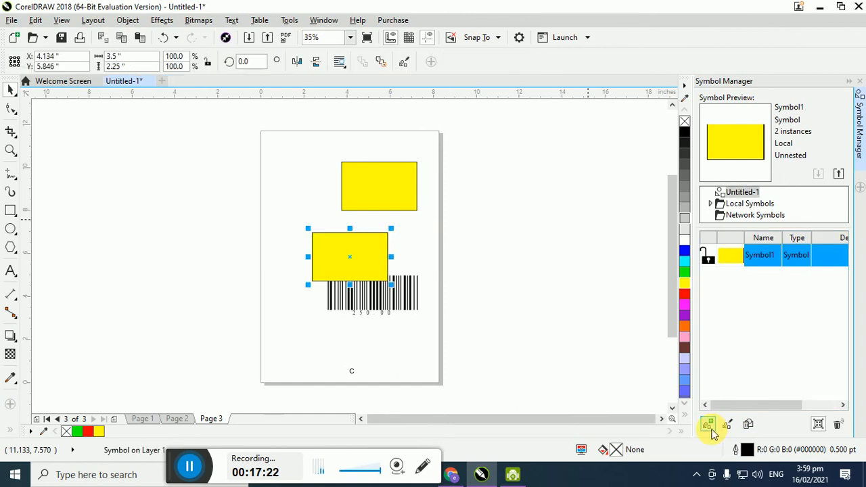
{"action": "left_click_drag", "start_coordinate": [365, 279], "coordinate": [553, 216]}
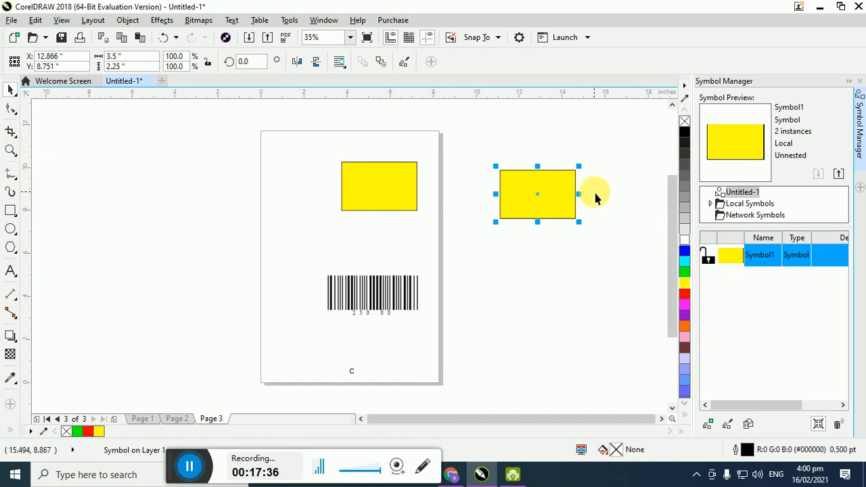
{"action": "key", "text": "Delete"}
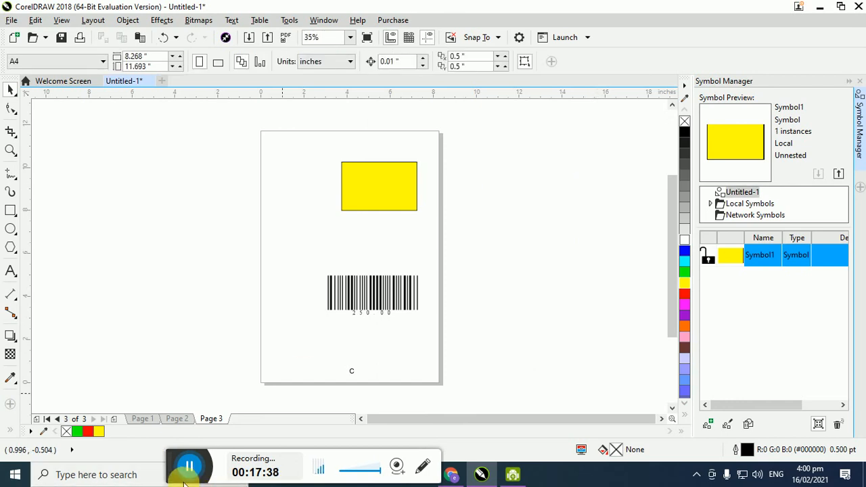